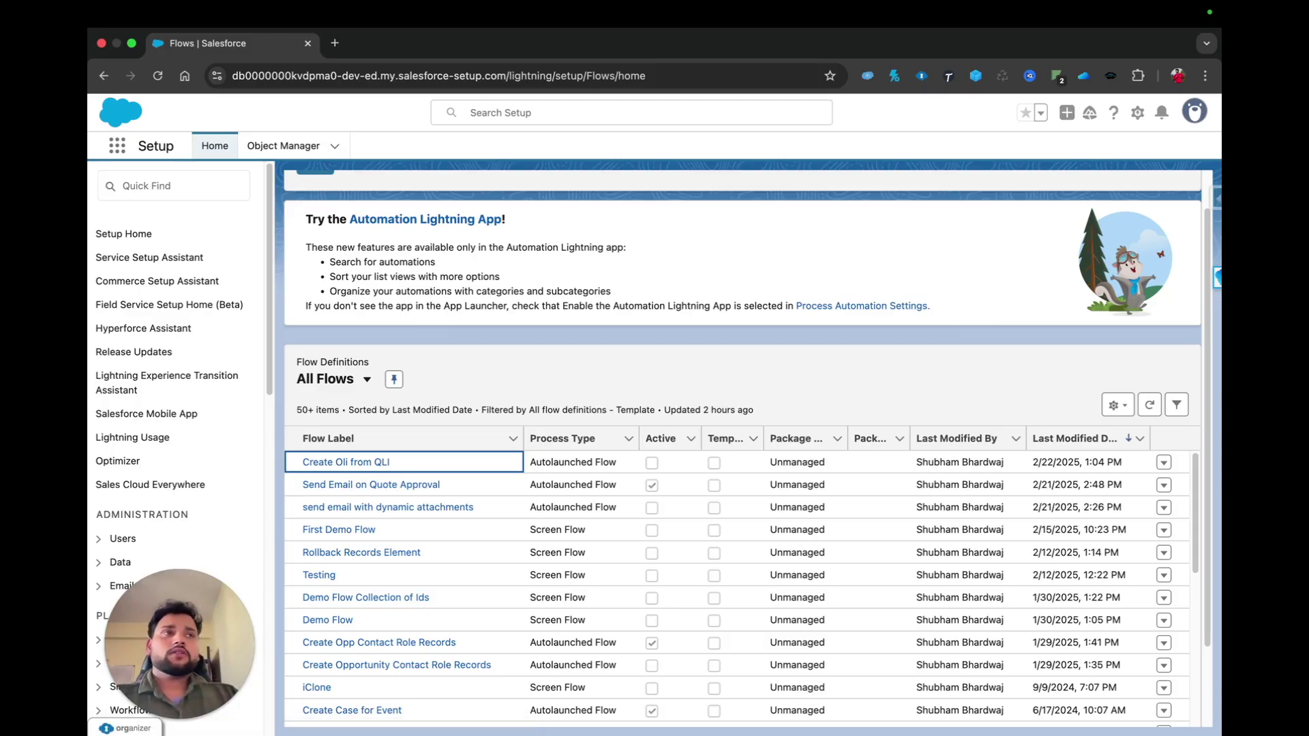
Create a new record-triggered flow from scratch
{"action": "scroll", "coordinate": [634, 284], "scroll_direction": "up", "scroll_amount": 2}
{"action": "scroll", "coordinate": [634, 284], "scroll_direction": "up", "scroll_amount": 1}
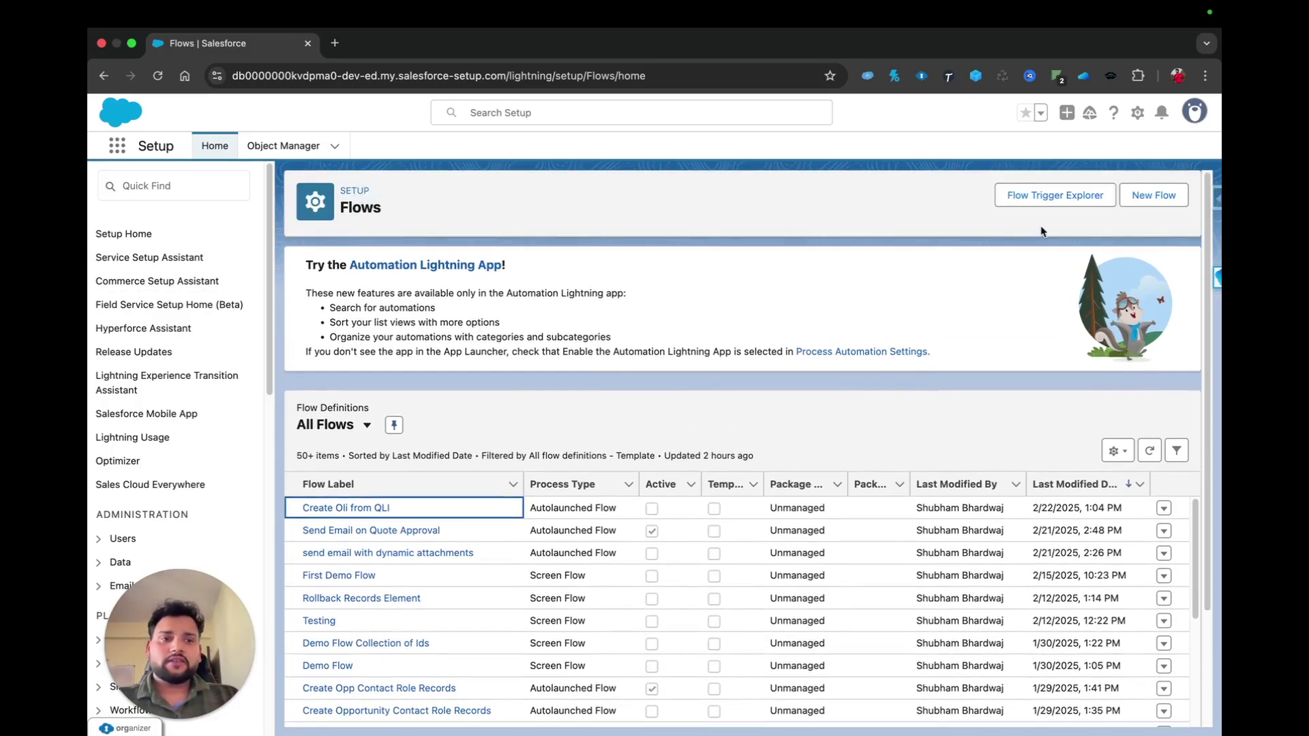
{"action": "left_click", "coordinate": [1134, 196]}
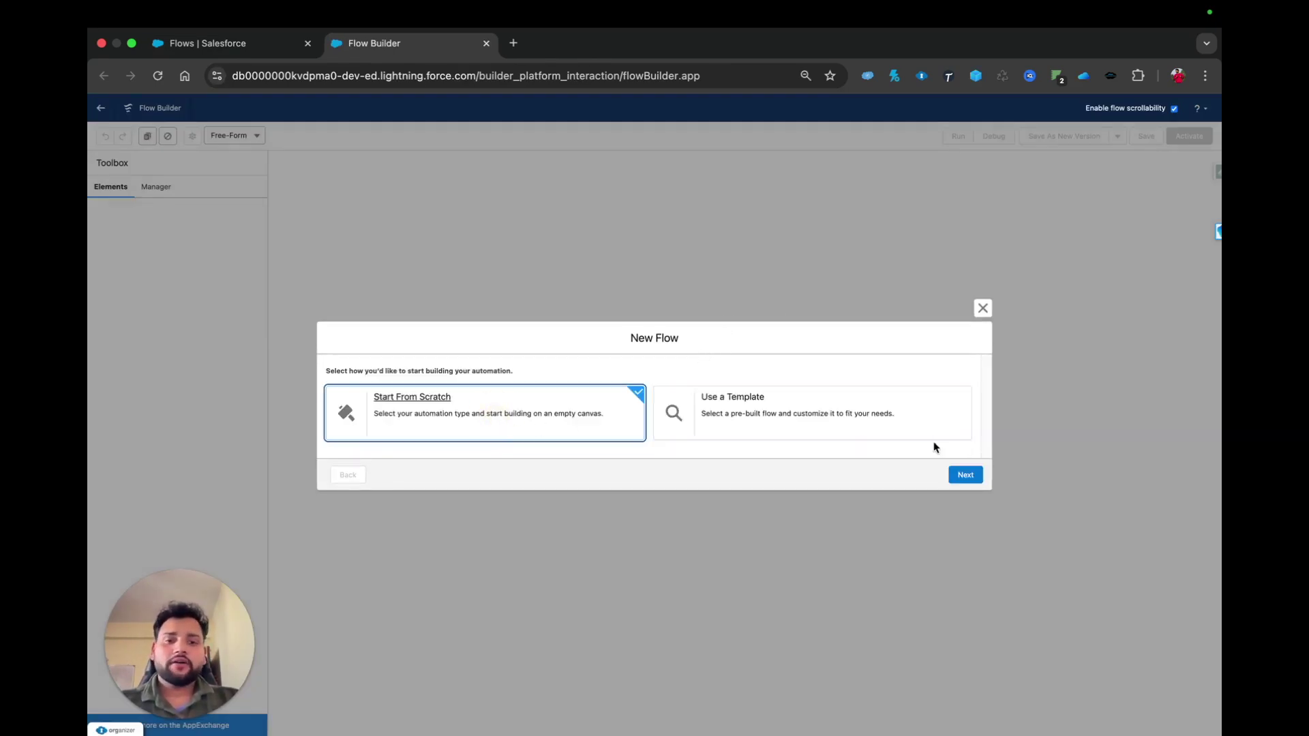
{"action": "left_click", "coordinate": [964, 476]}
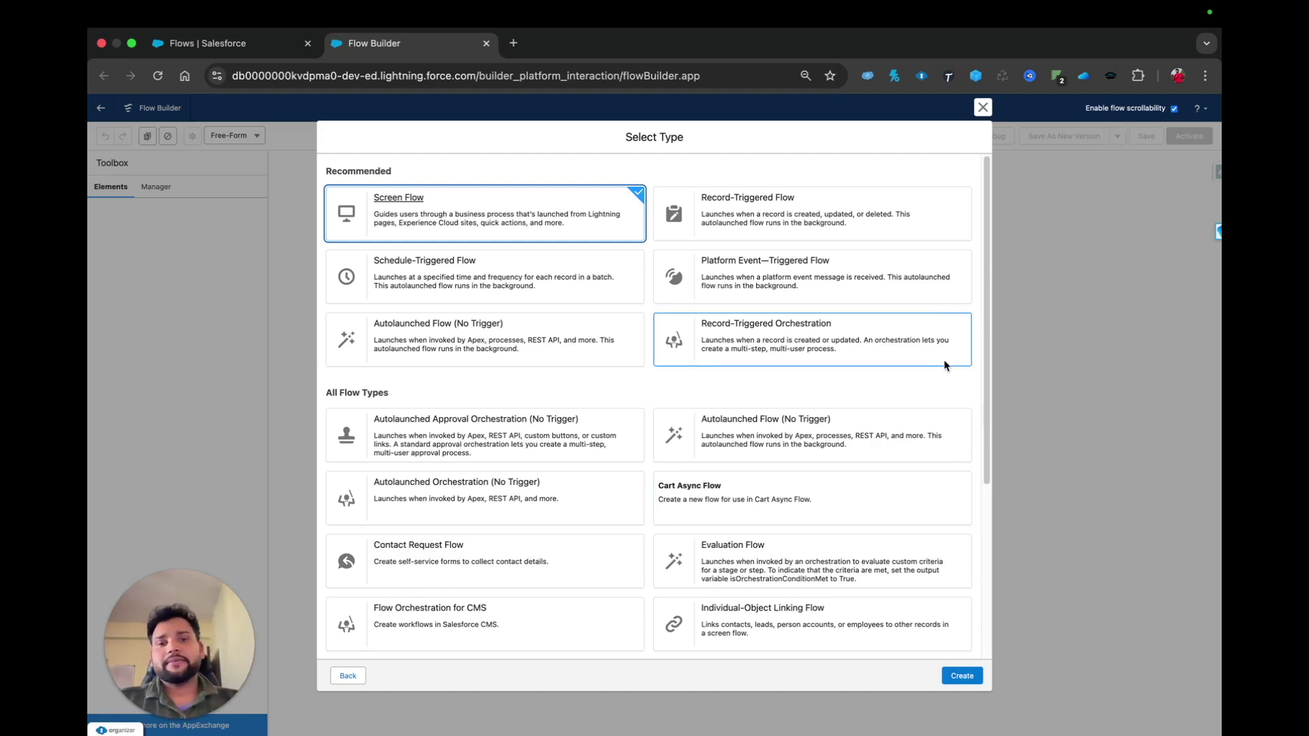
{"action": "left_click", "coordinate": [773, 228]}
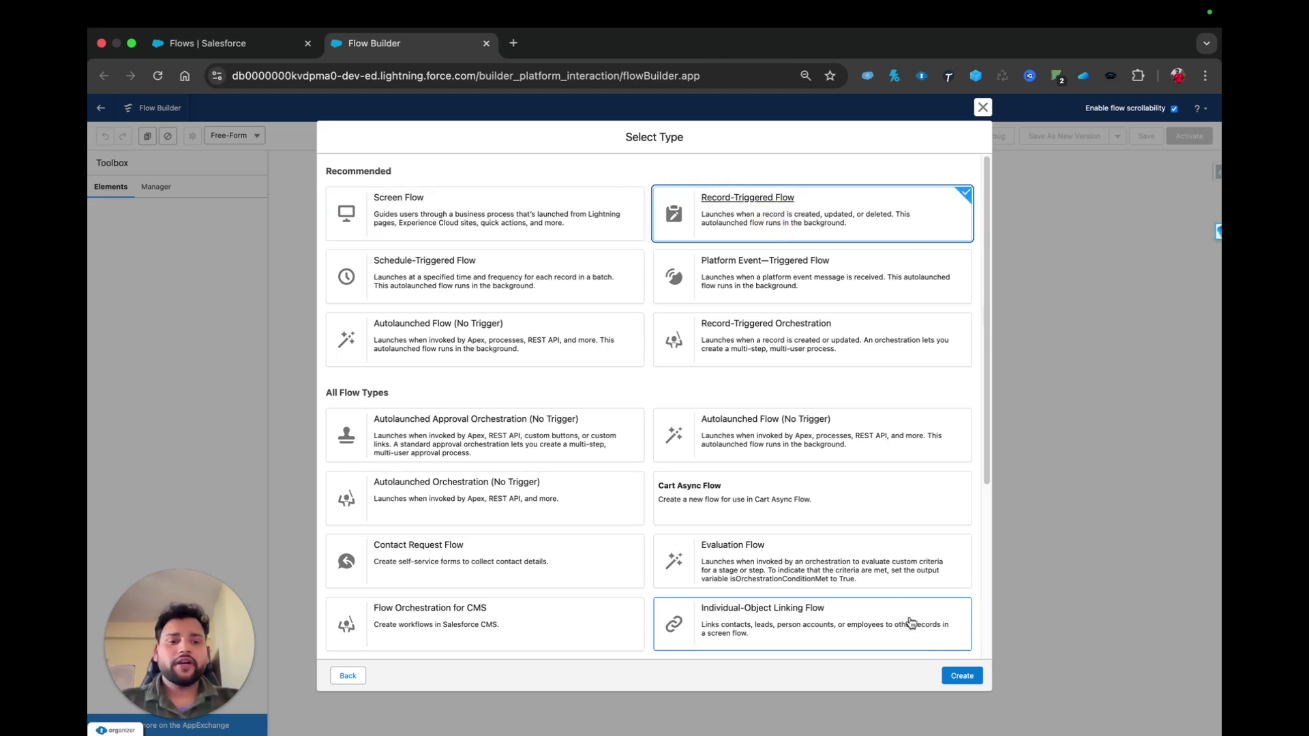
{"action": "left_click", "coordinate": [962, 677]}
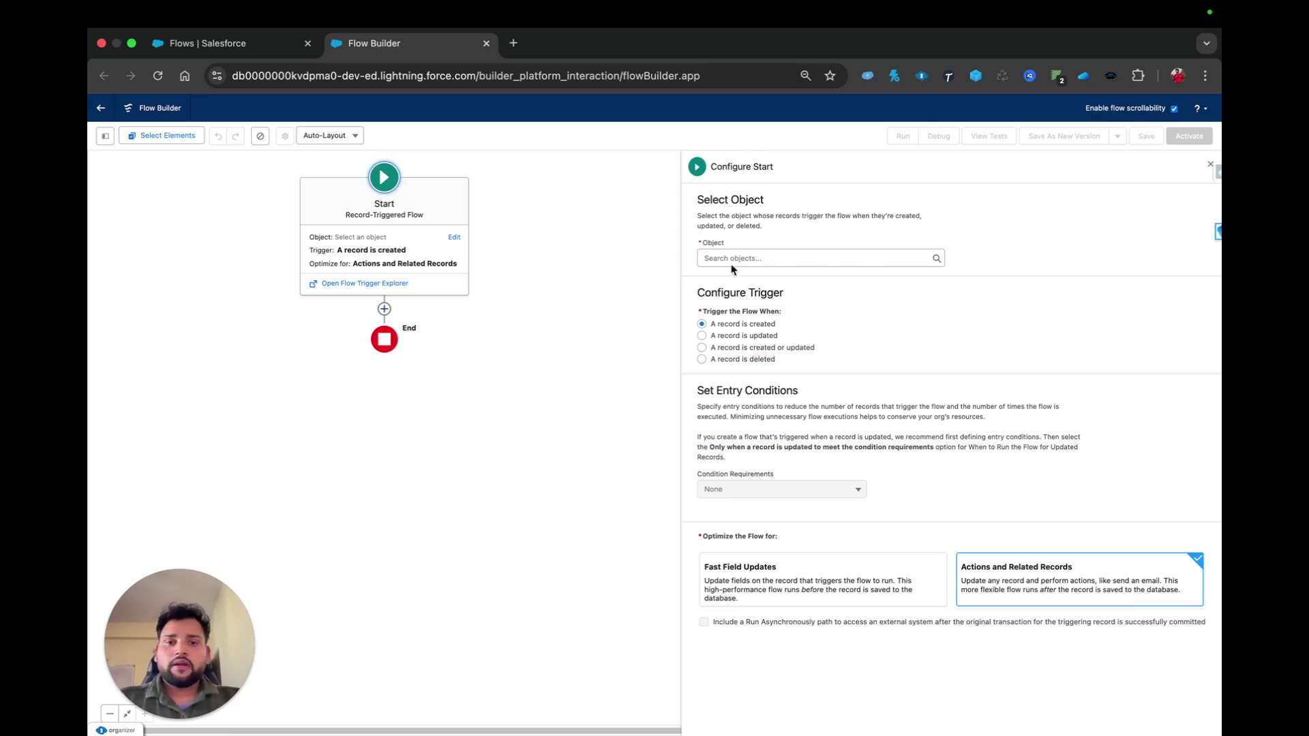
Set the flow's object to Opportunity and trigger it when a record is updated
{"action": "left_click", "coordinate": [731, 261]}
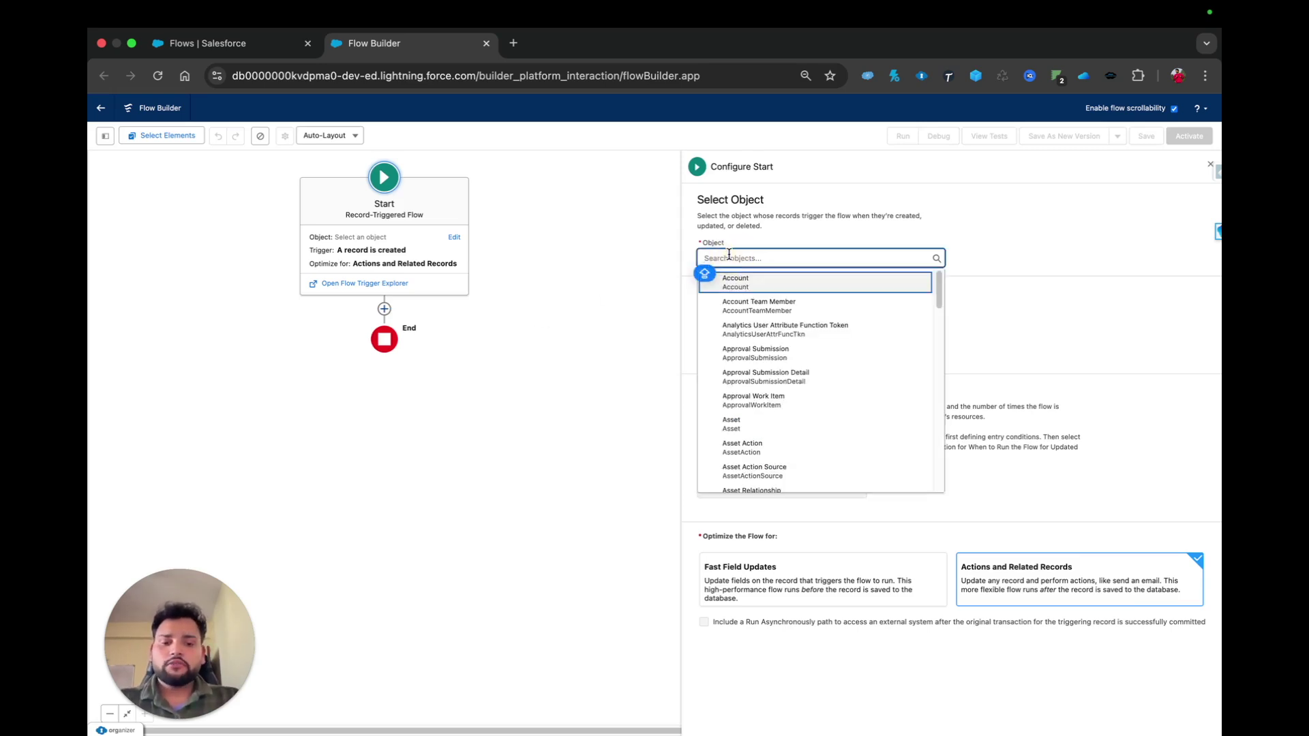
{"action": "type", "text": "opp"}
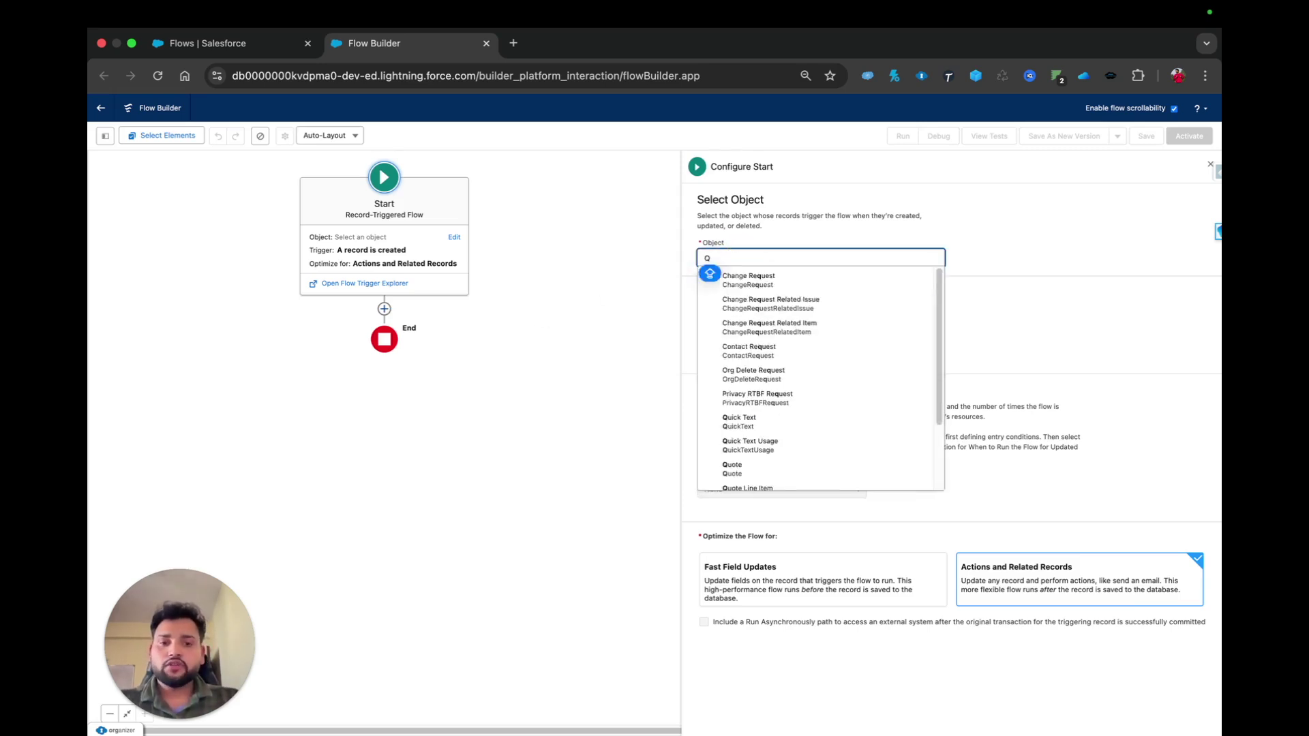
{"action": "left_click", "coordinate": [757, 281]}
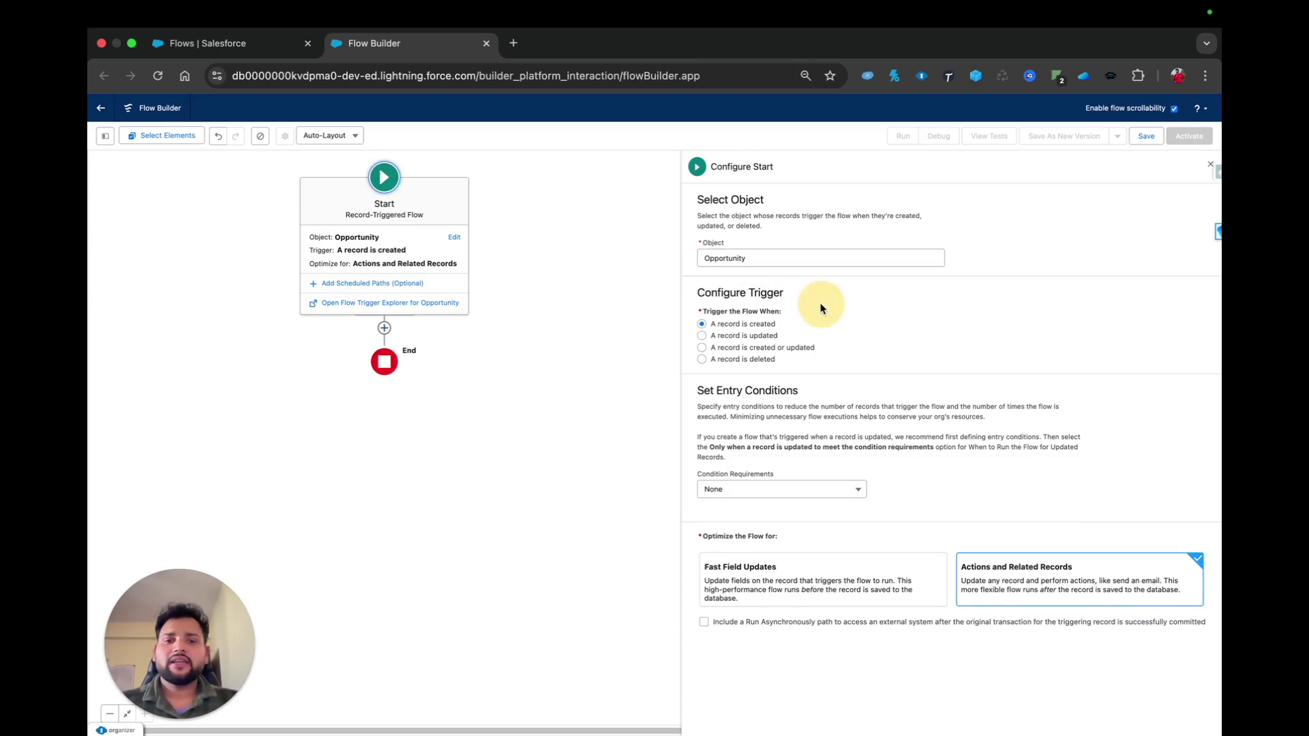
{"action": "left_click", "coordinate": [702, 336]}
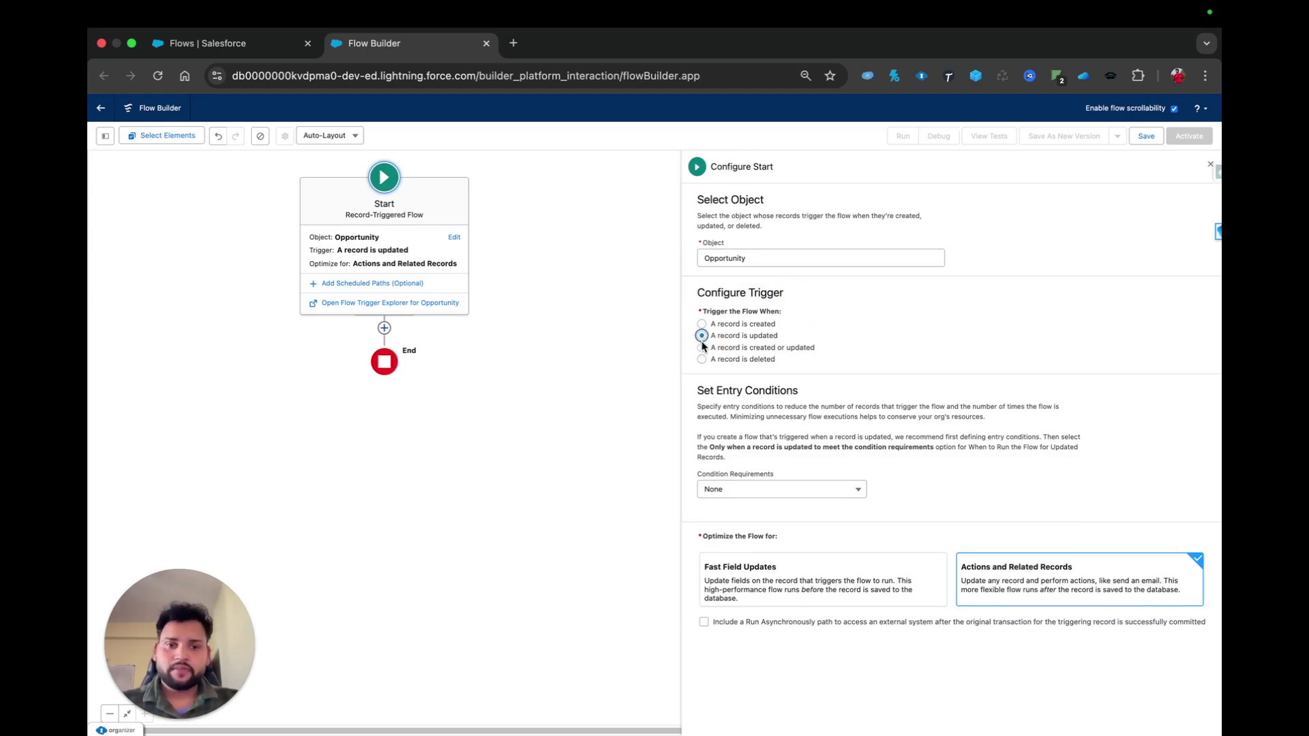
Require all entry conditions to be met with Stage Equals Closed Won, running only when a record is updated to meet the condition requirements
{"action": "left_click", "coordinate": [786, 490]}
{"action": "left_click", "coordinate": [748, 532]}
{"action": "left_click", "coordinate": [727, 535]}
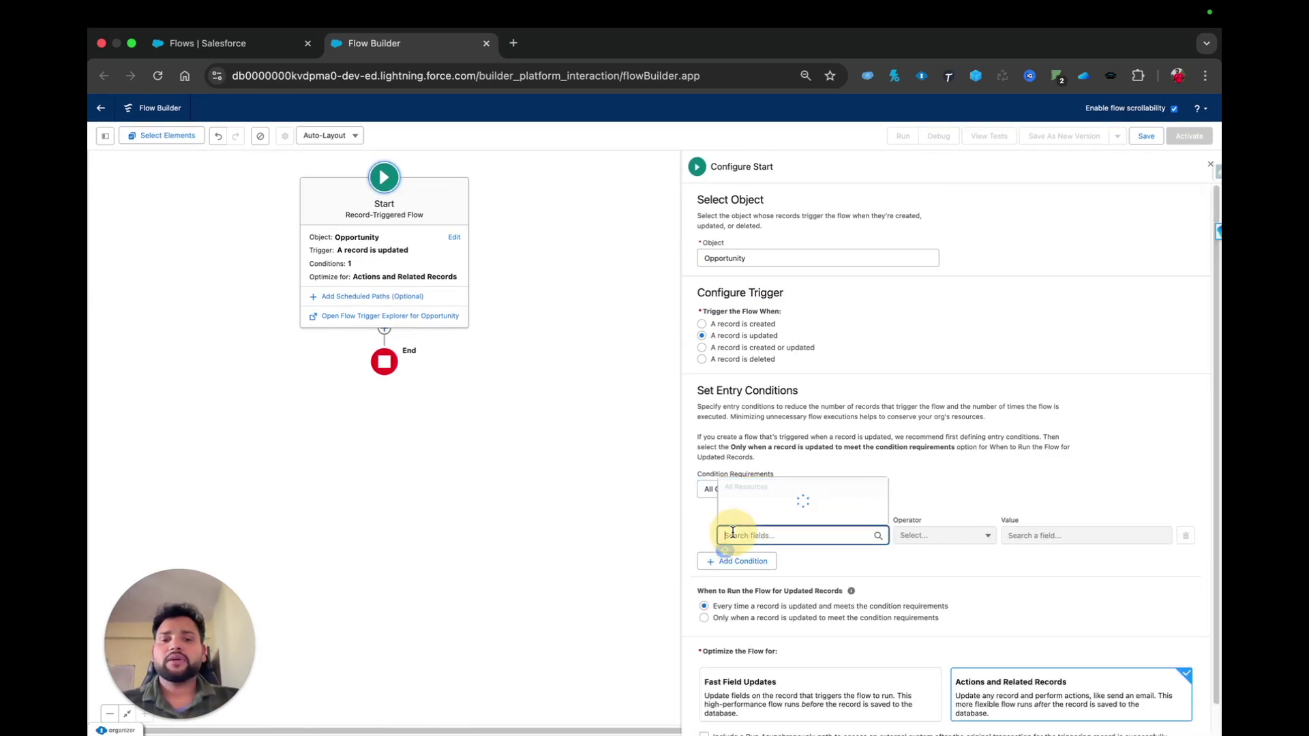
{"action": "type", "text": "STAG"}
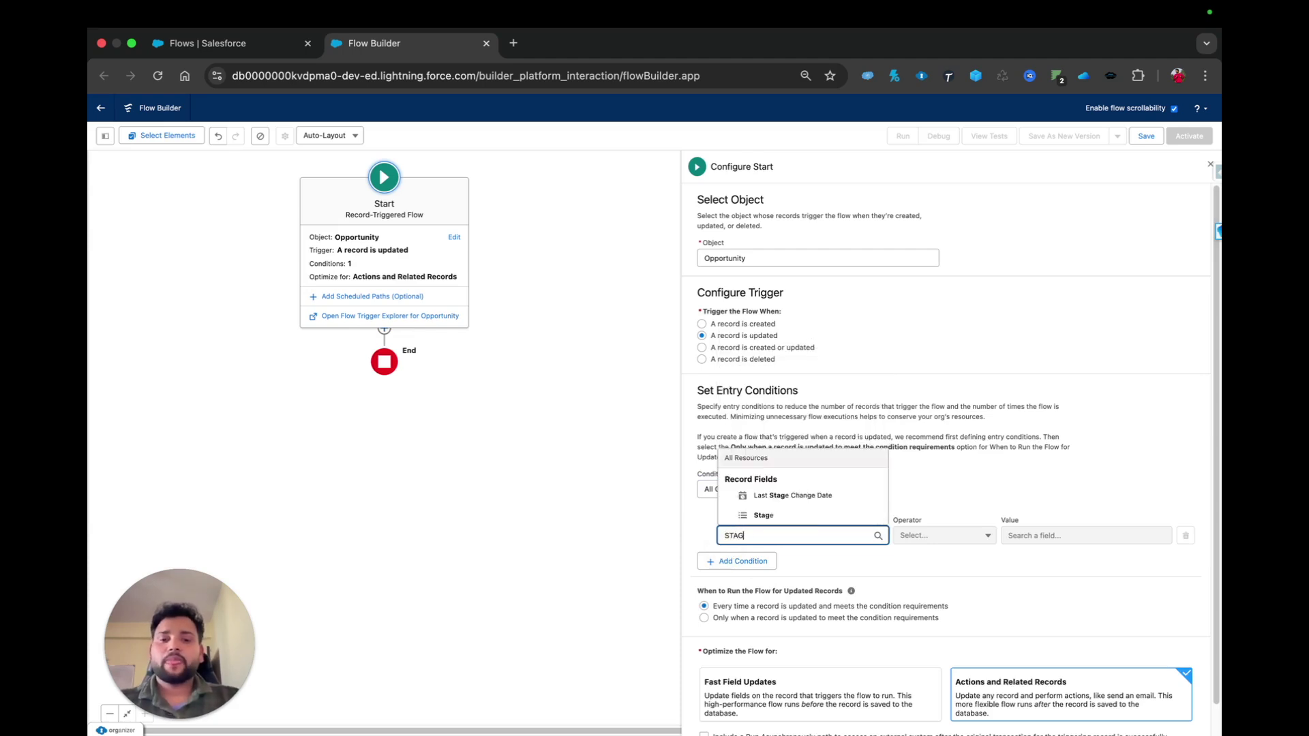
{"action": "left_click", "coordinate": [762, 514]}
{"action": "left_click", "coordinate": [1016, 535]}
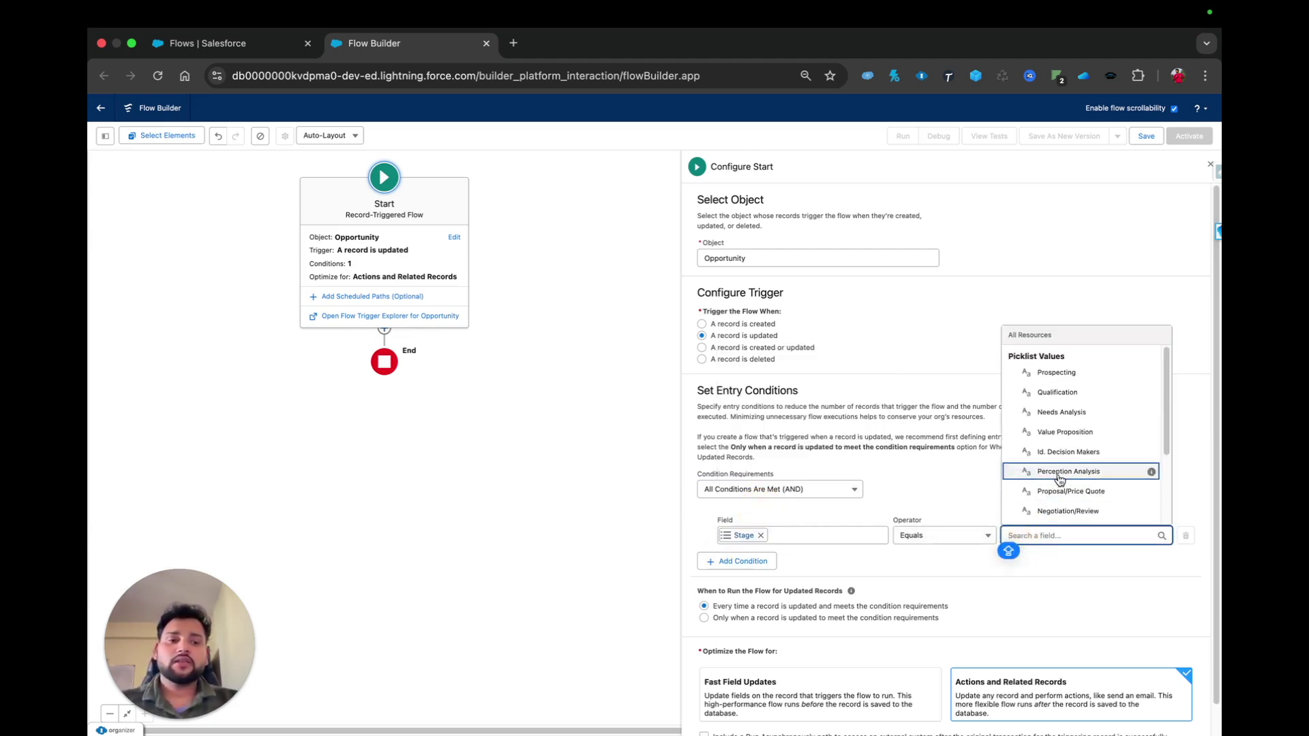
{"action": "scroll", "coordinate": [1062, 474], "scroll_direction": "down", "scroll_amount": 3}
{"action": "left_click", "coordinate": [1062, 429]}
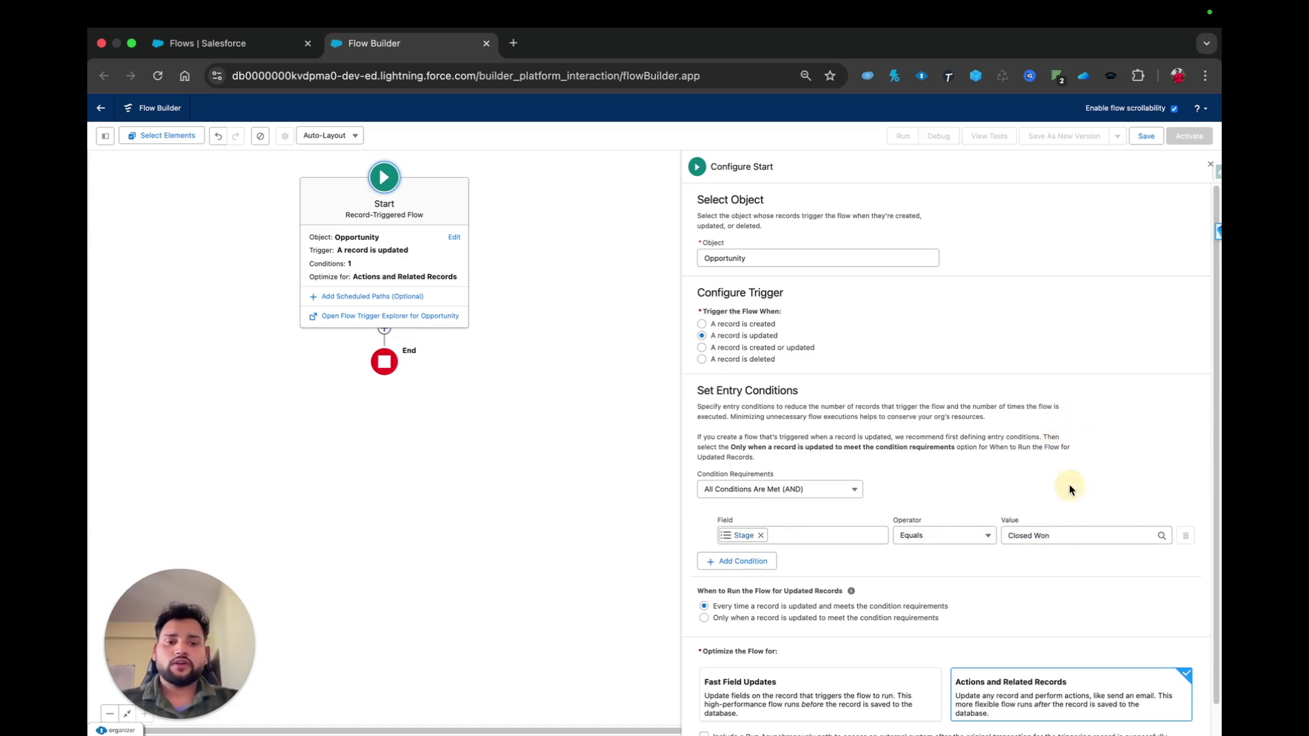
{"action": "left_click", "coordinate": [704, 618]}
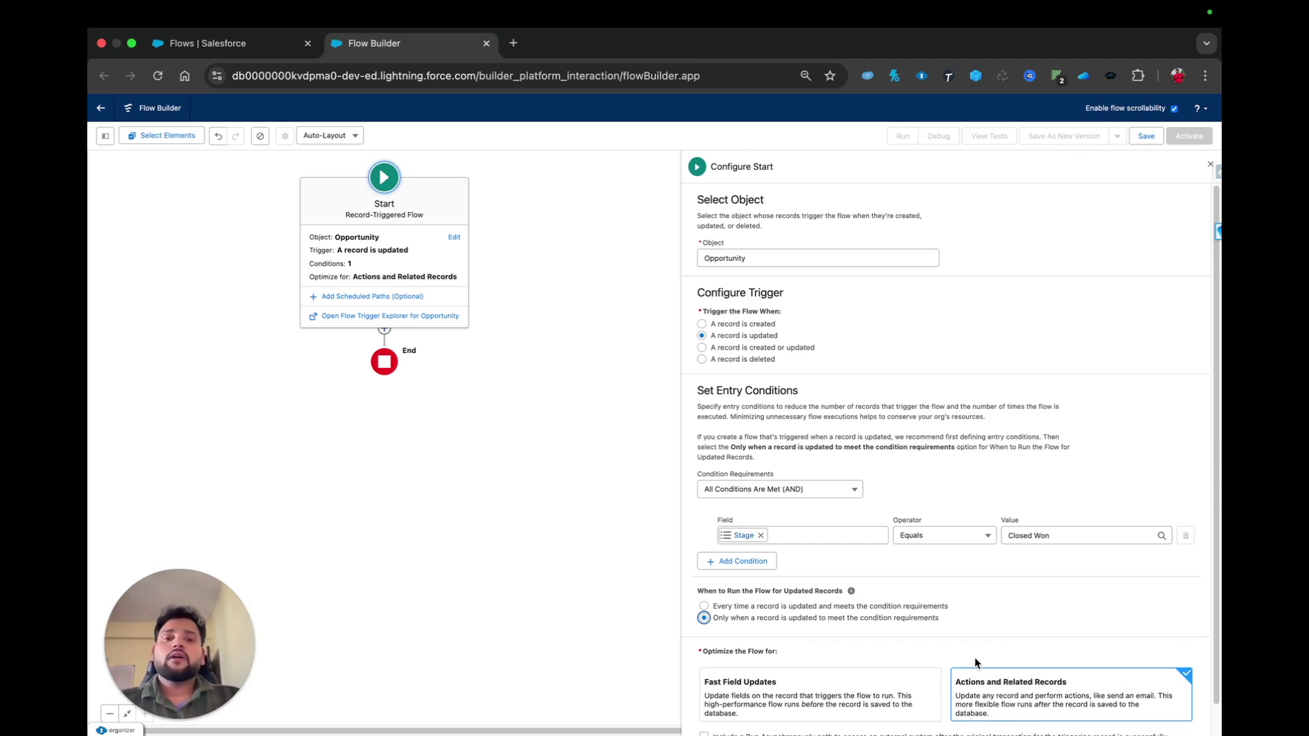
{"action": "left_click", "coordinate": [525, 406]}
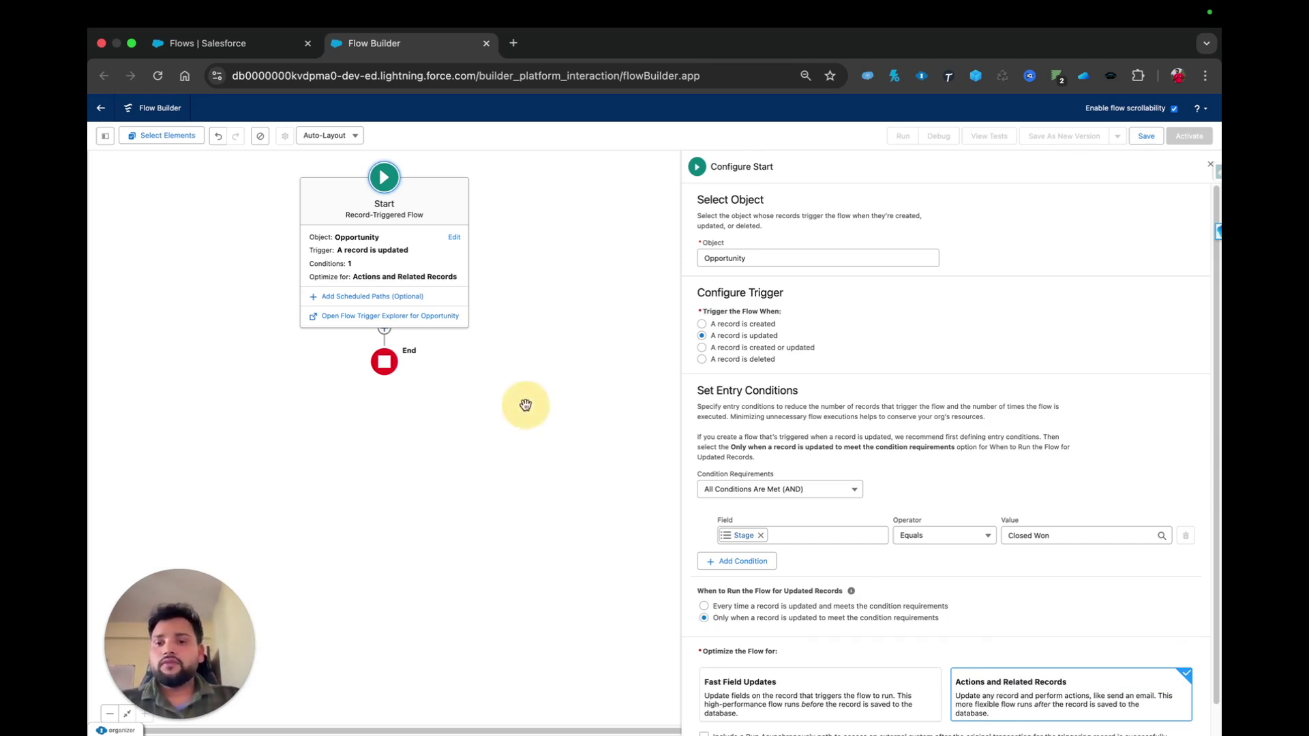
Add a Get Records element after the start with the label and API name Quote
{"action": "left_click", "coordinate": [385, 332]}
{"action": "type", "text": "Get"}
{"action": "left_click", "coordinate": [341, 292]}
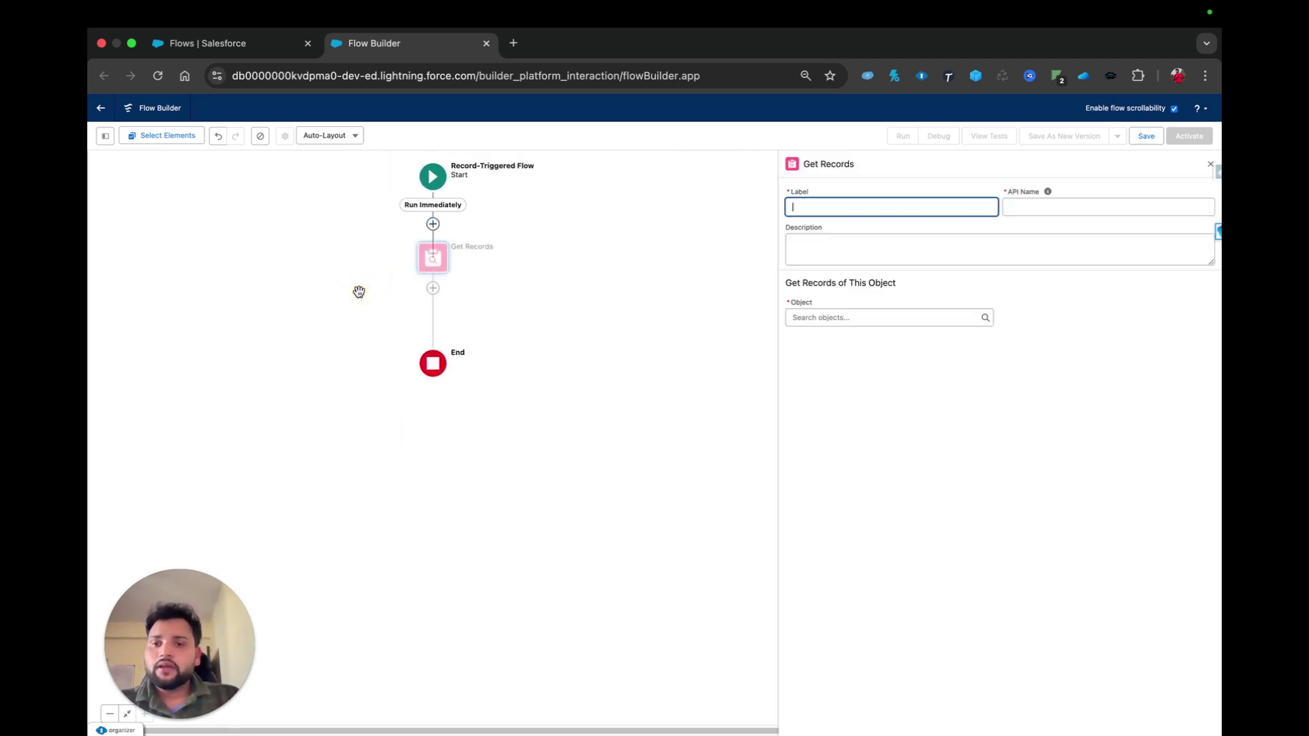
{"action": "type", "text": "qUOTE"}
{"action": "key", "text": "BackSpace"}
{"action": "key", "text": "BackSpace"}
{"action": "key", "text": "BackSpace"}
{"action": "key", "text": "BackSpace"}
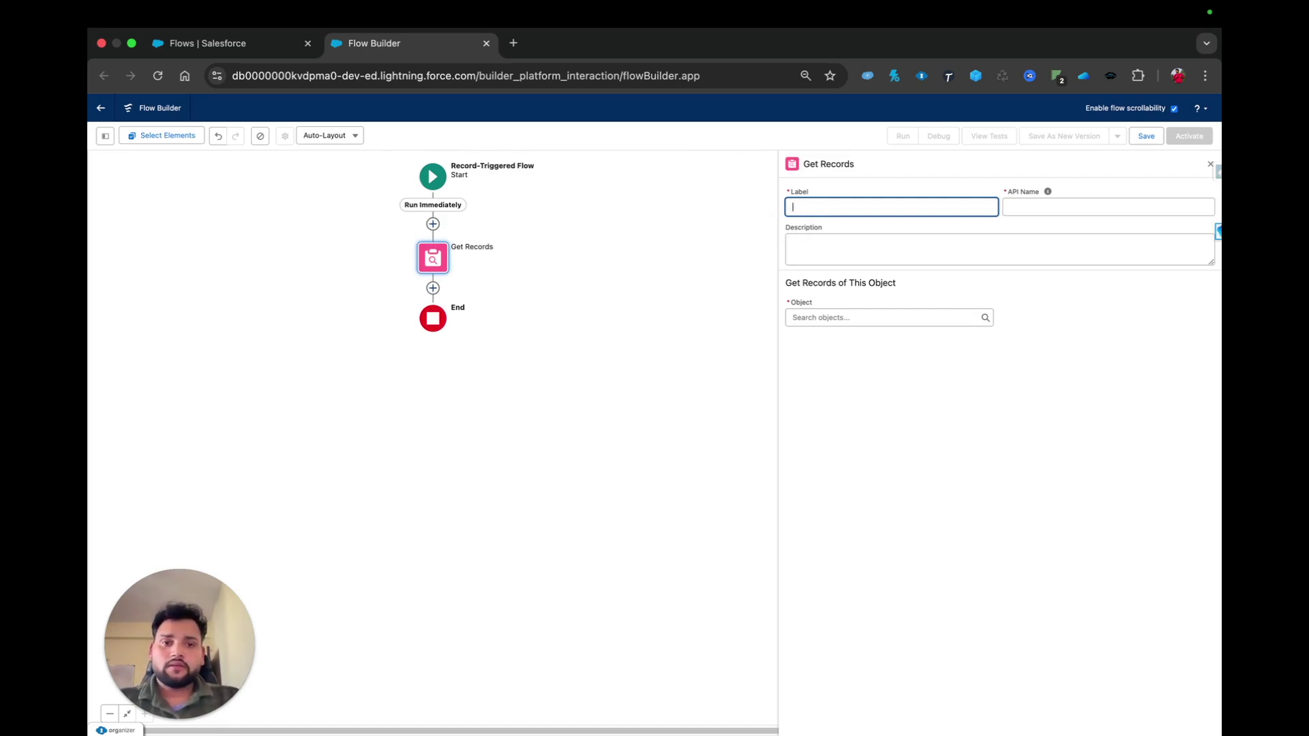
{"action": "type", "text": "Quote"}
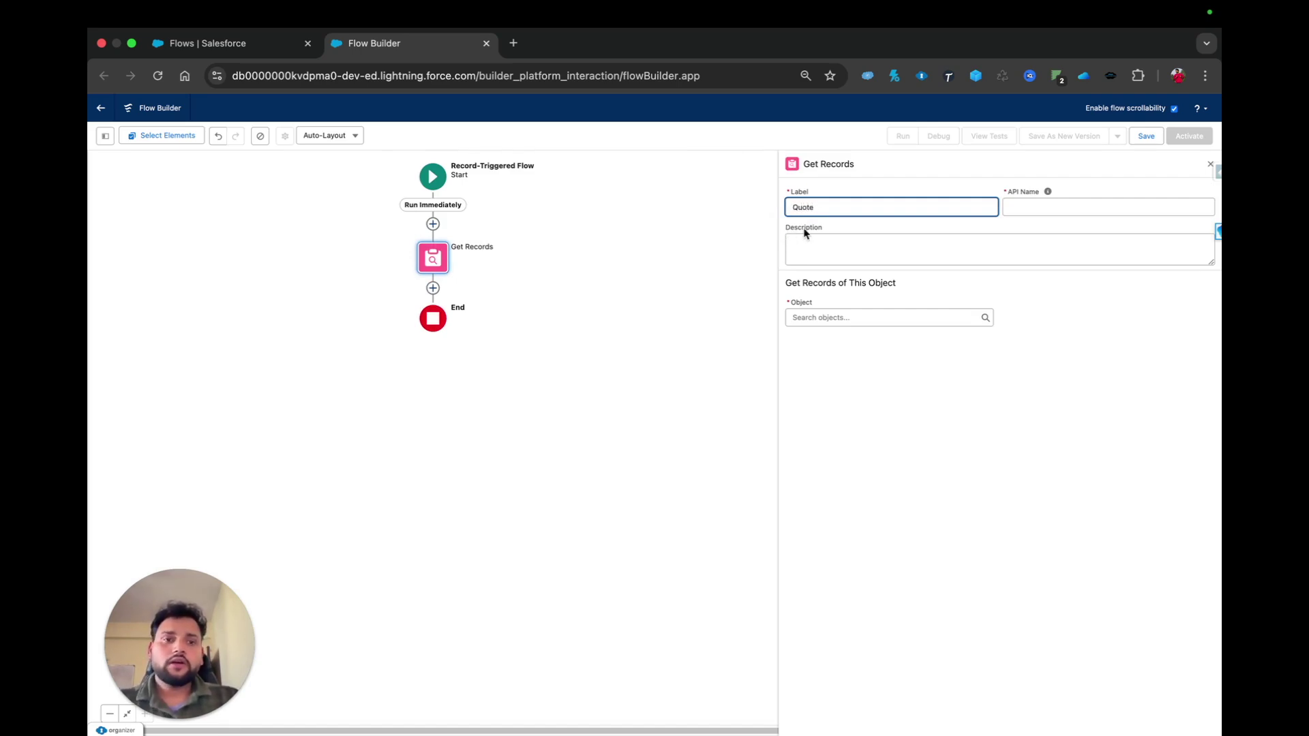
{"action": "left_click", "coordinate": [1008, 206]}
Choose Quote as the object whose records the Get Records element retrieves
{"action": "left_click", "coordinate": [839, 317]}
{"action": "type", "text": "quopt"}
{"action": "key", "text": "BackSpace"}
{"action": "key", "text": "BackSpace"}
{"action": "key", "text": "BackSpace"}
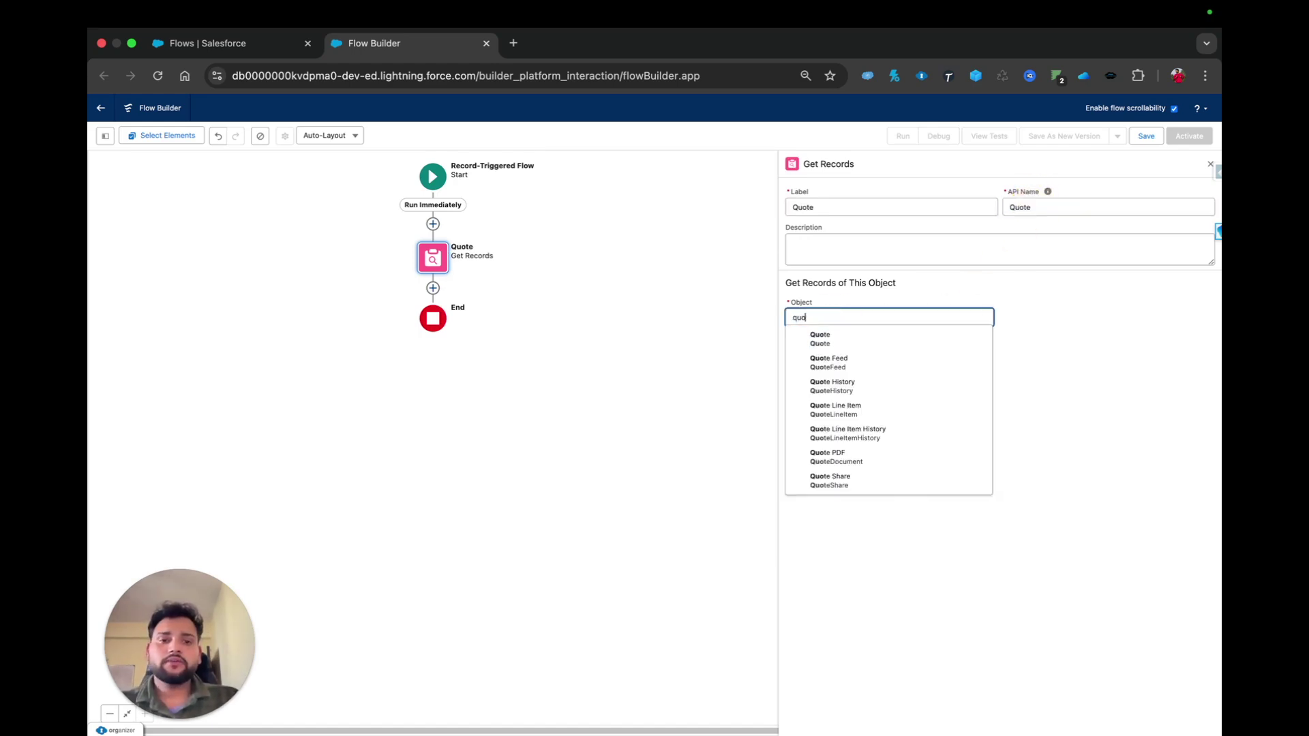
{"action": "type", "text": "ote"}
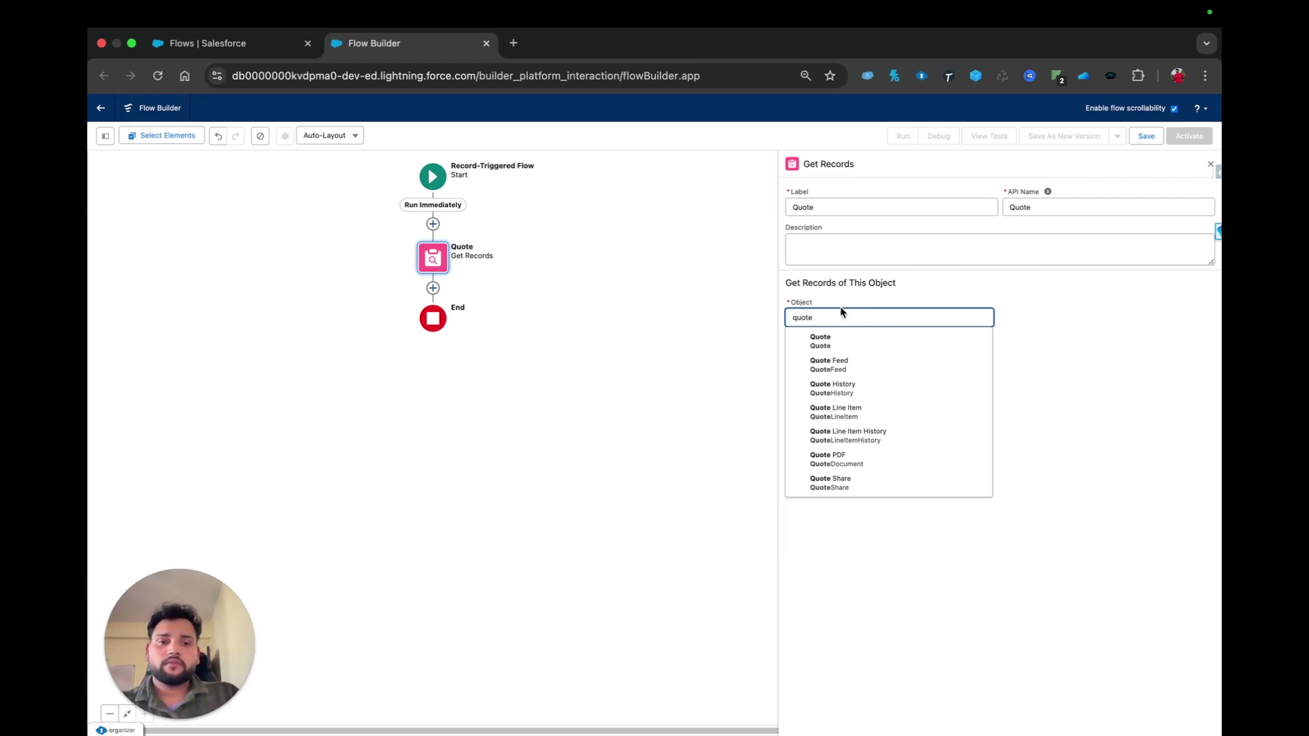
{"action": "left_click", "coordinate": [844, 341]}
Filter the quote records by OpportunityId Equals the triggering record's Opportunity ID
{"action": "left_click", "coordinate": [847, 426]}
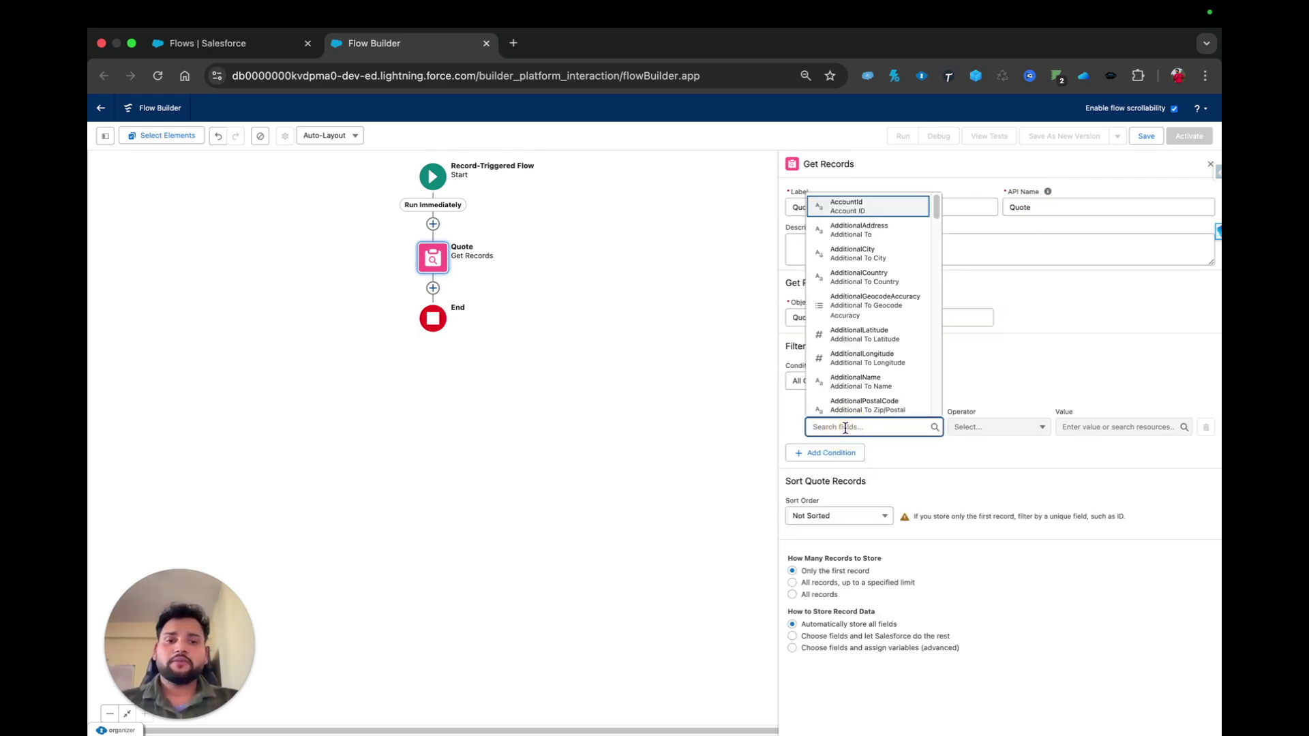
{"action": "type", "text": "opp"}
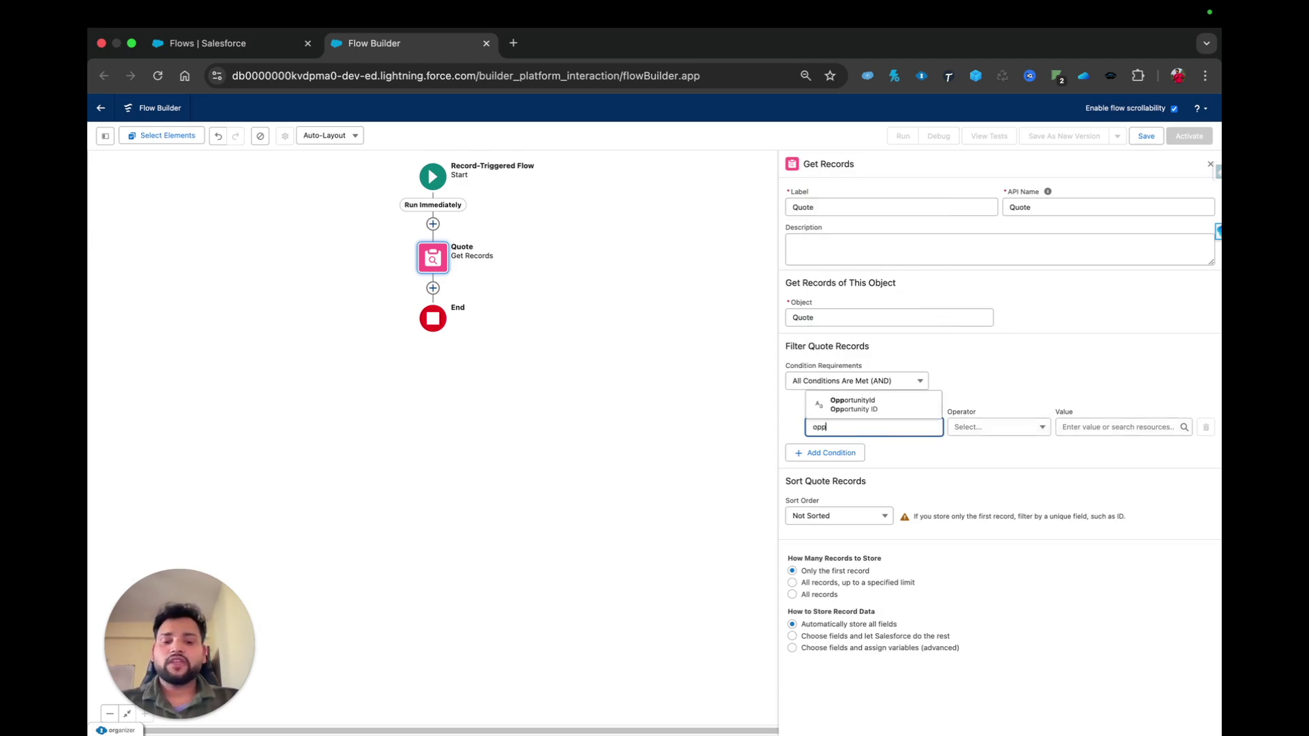
{"action": "left_click", "coordinate": [862, 413]}
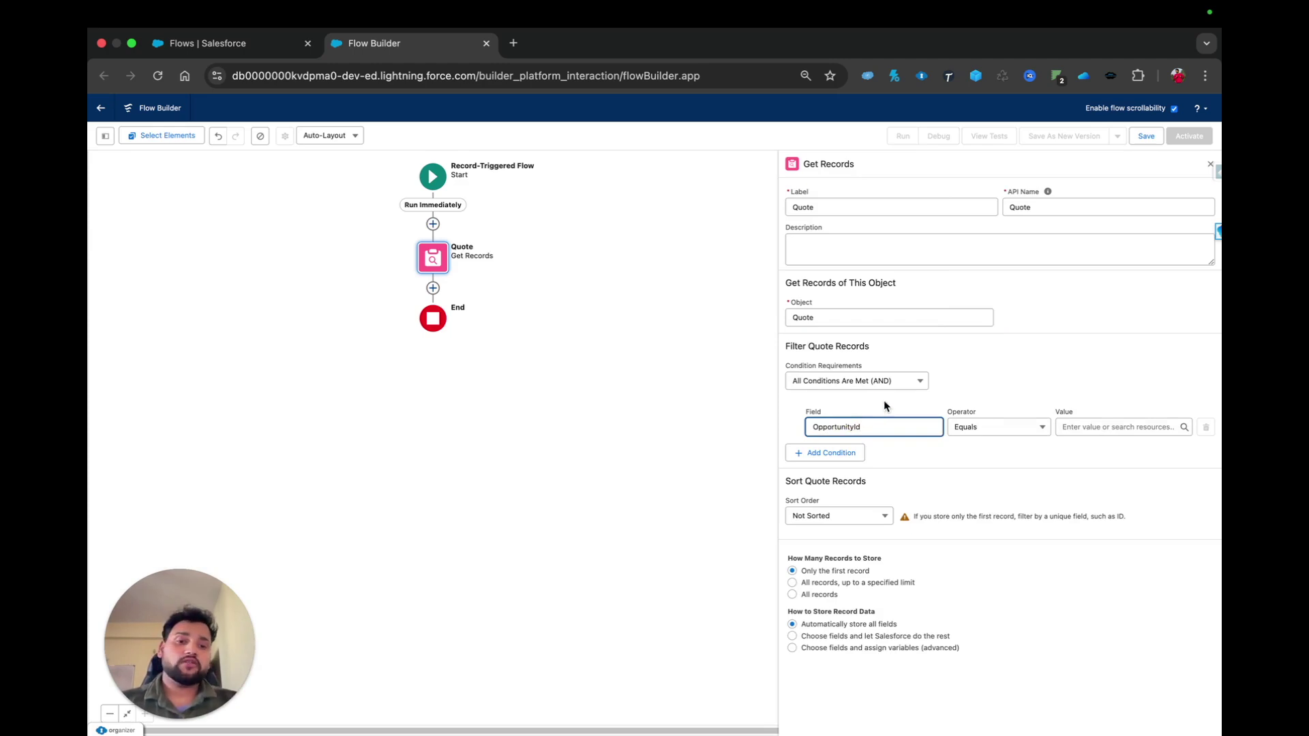
{"action": "left_click", "coordinate": [1108, 427]}
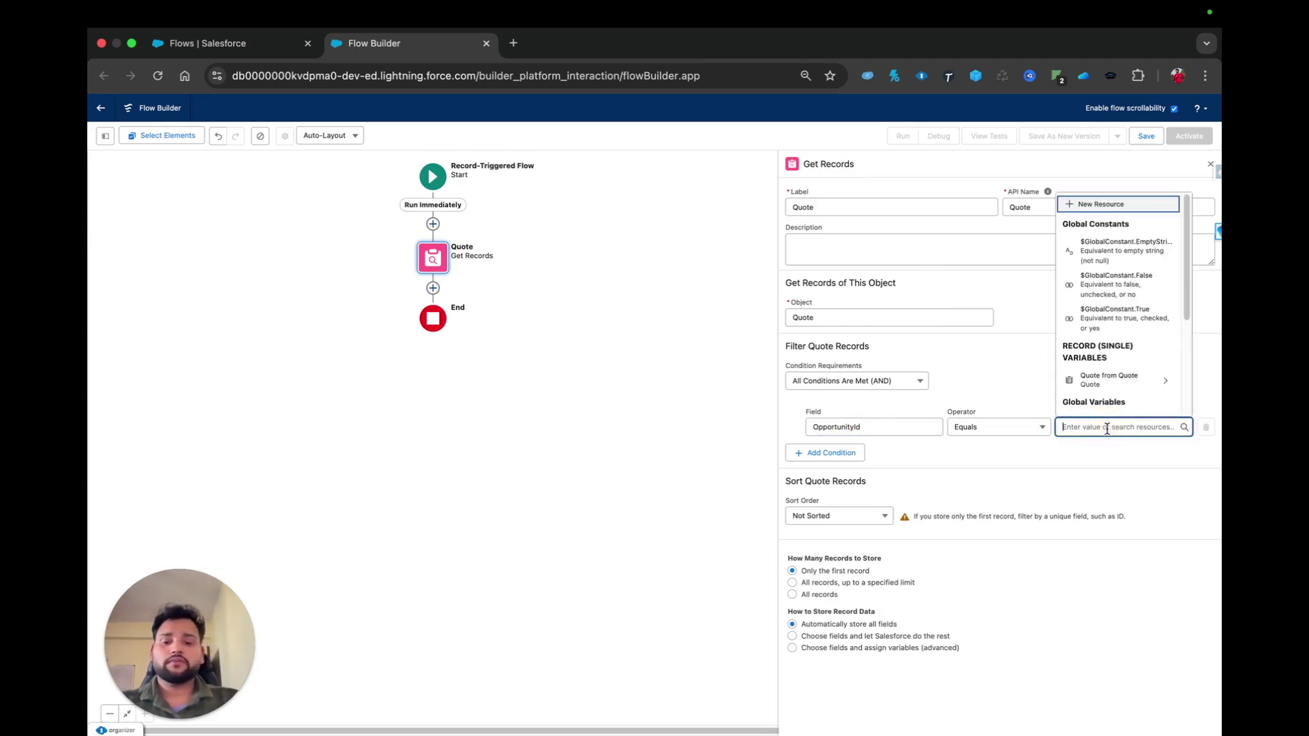
{"action": "type", "text": "$Rec"}
{"action": "left_click", "coordinate": [1125, 383]}
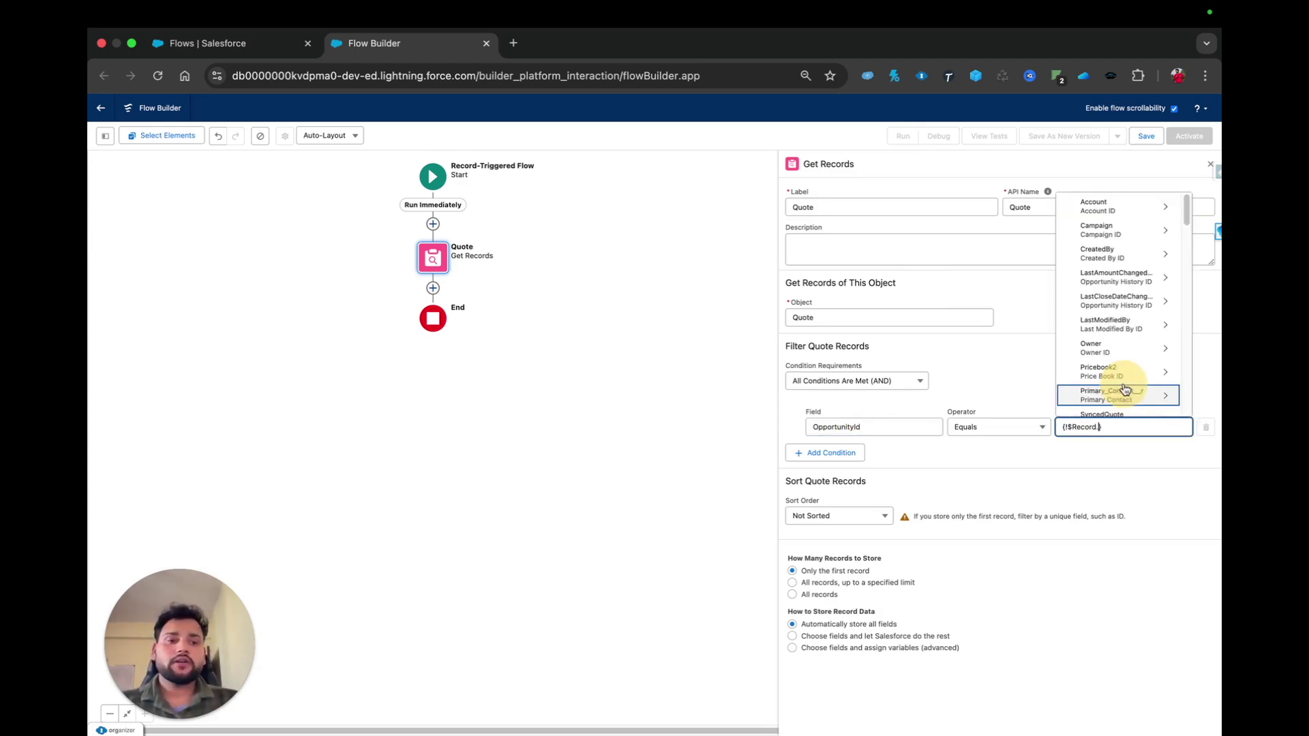
{"action": "type", "text": "Opp"}
{"action": "key", "text": "Return"}
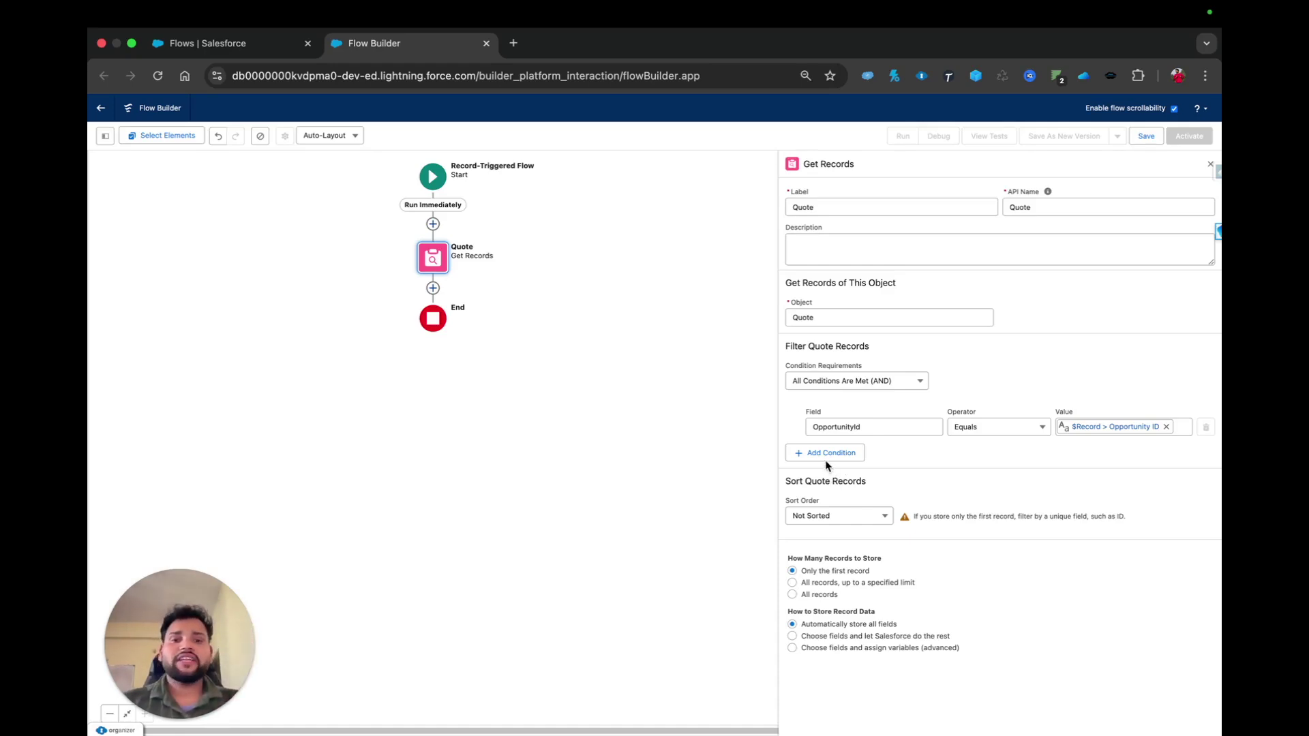
Add a second quote filter condition requiring Is_Primary__c Equals True
{"action": "left_click", "coordinate": [825, 455]}
{"action": "left_click", "coordinate": [825, 464]}
{"action": "type", "text": "is op"}
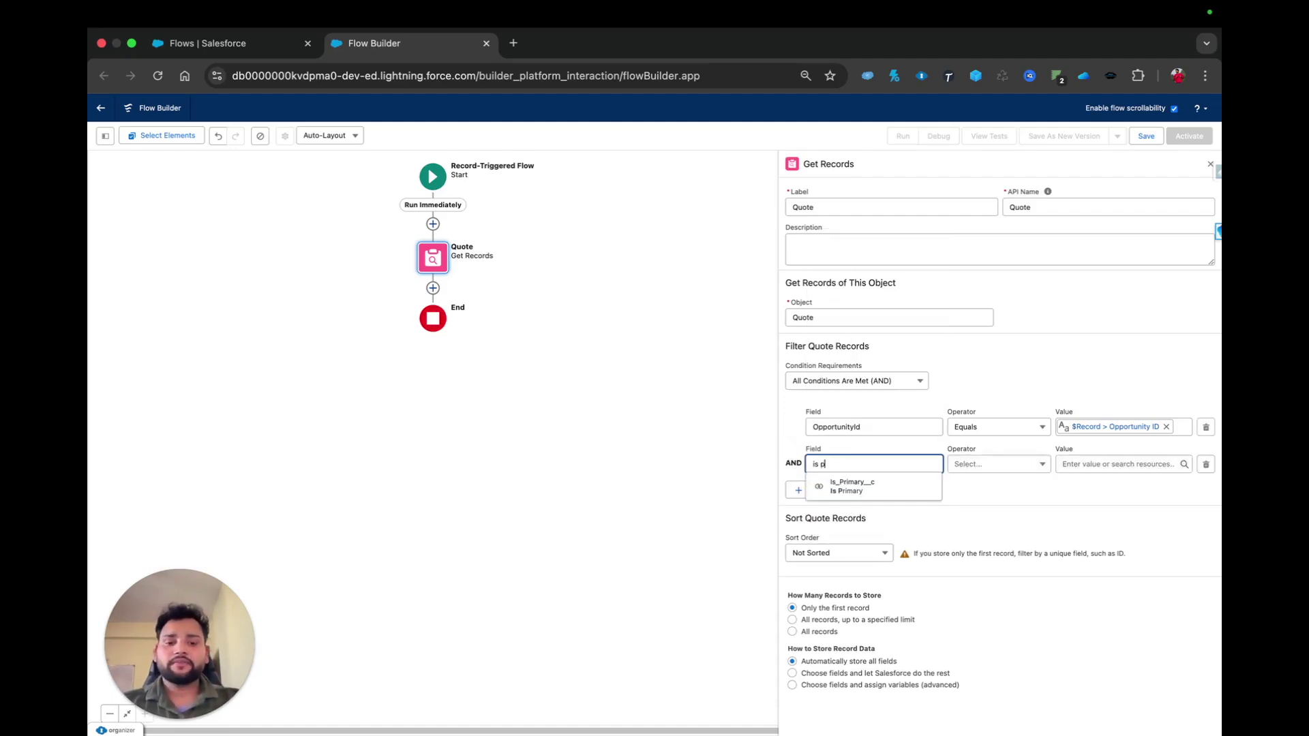
{"action": "left_click", "coordinate": [887, 487]}
{"action": "left_click", "coordinate": [1071, 465]}
{"action": "type", "text": "t"}
{"action": "key", "text": "Return"}
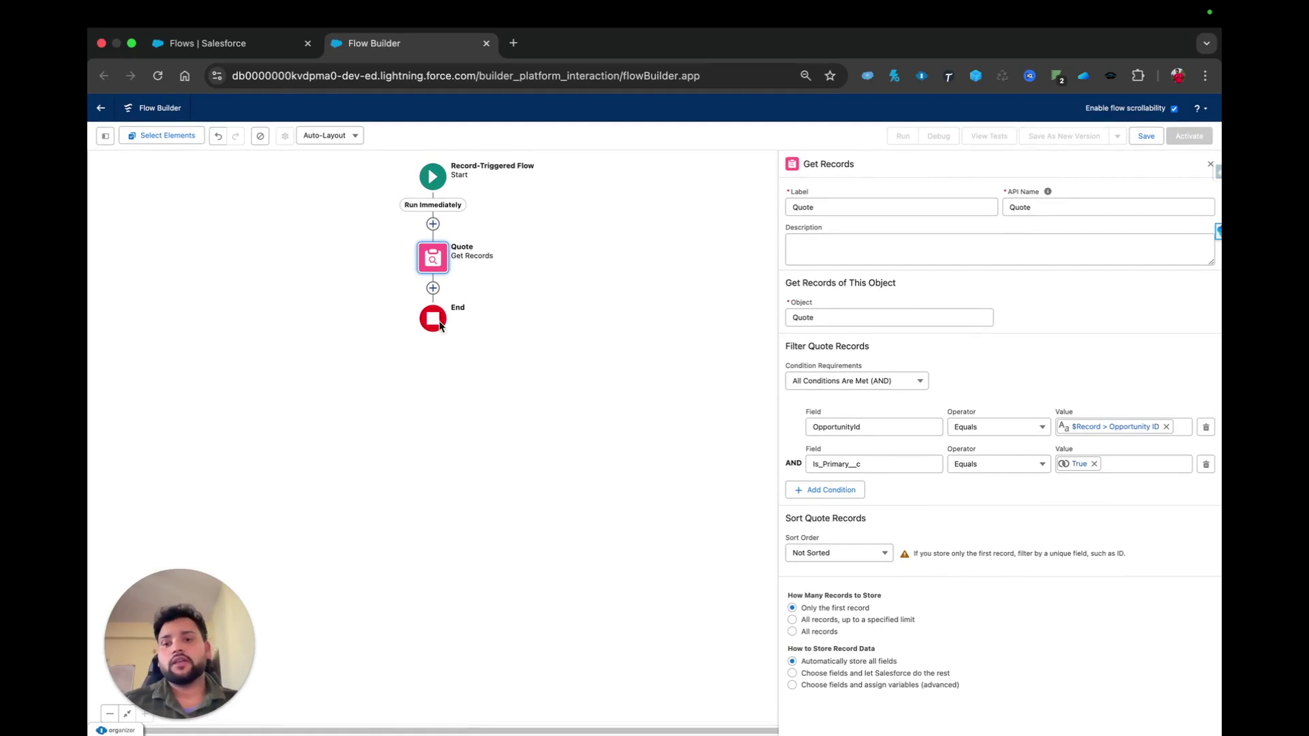
Add a Decision element after the Quote element, labelled Check for Quote with API name Check_for_Quote
{"action": "left_click", "coordinate": [433, 288]}
{"action": "type", "text": "dec"}
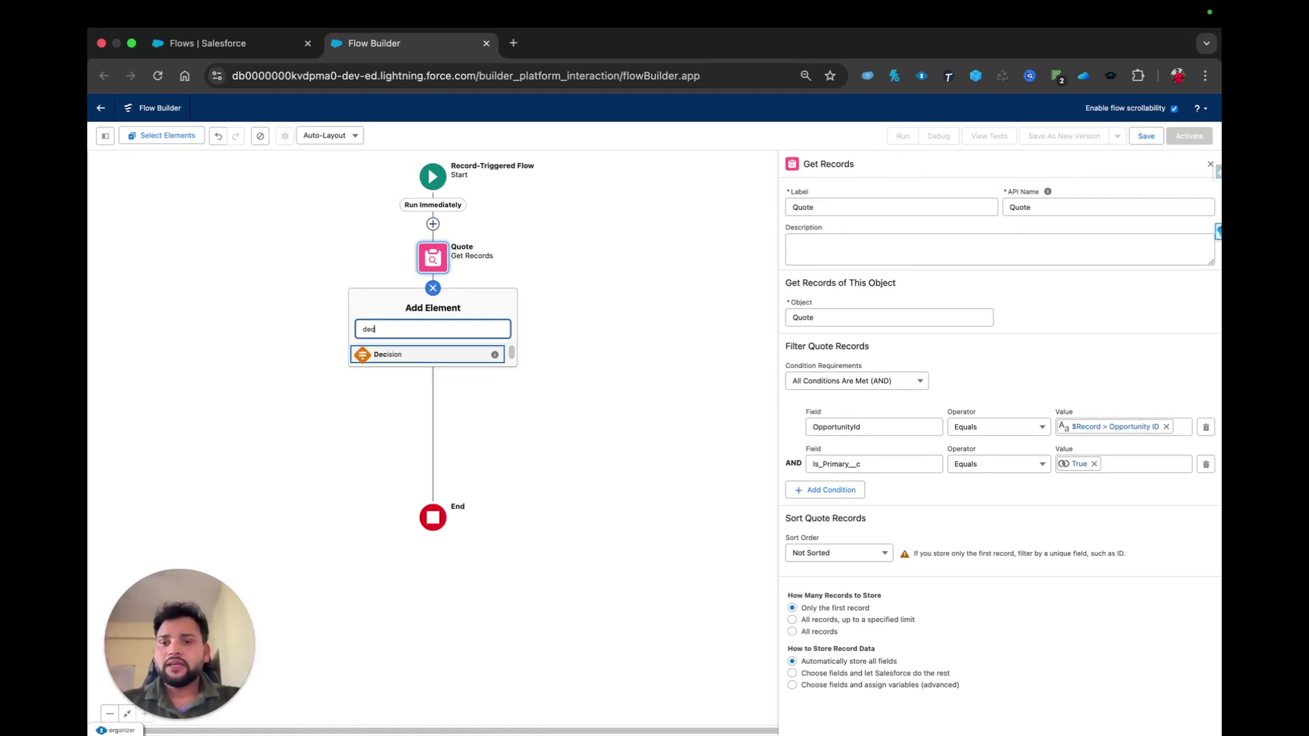
{"action": "left_click", "coordinate": [388, 355]}
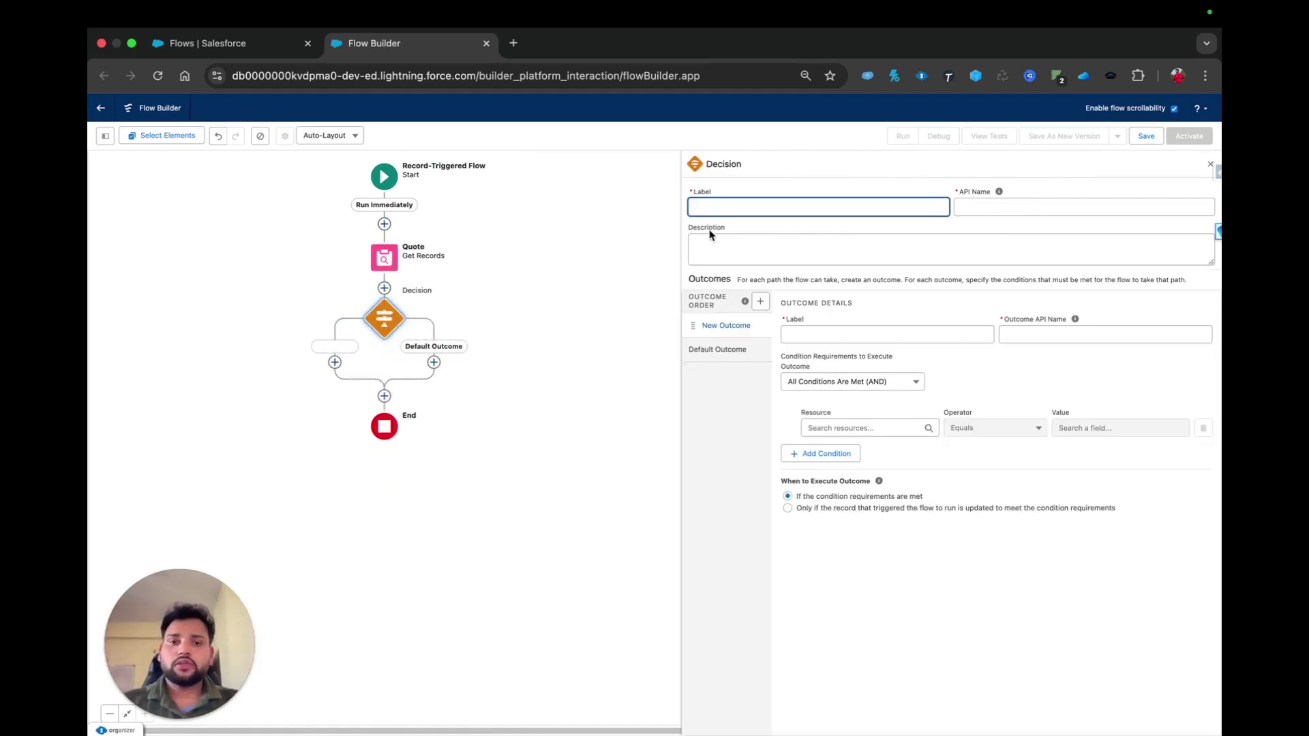
{"action": "type", "text": "Check for Q"}
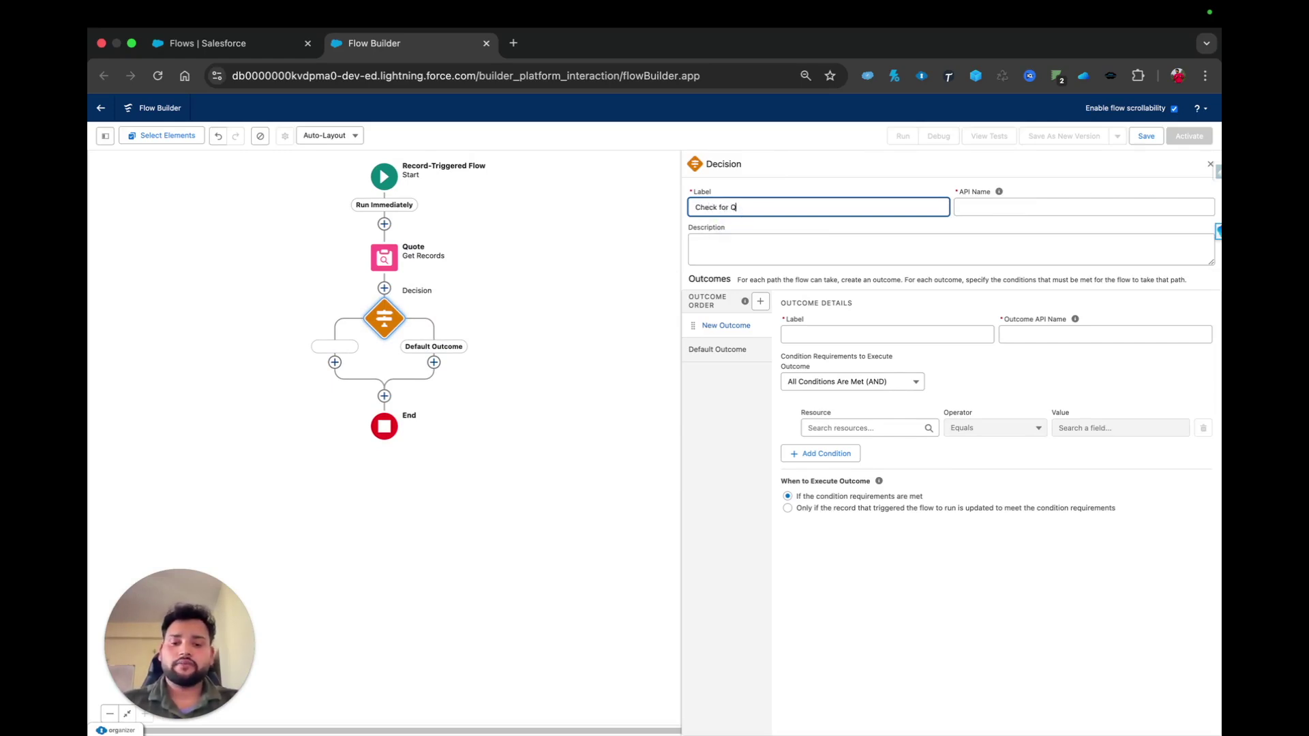
{"action": "type", "text": "uote"}
{"action": "left_click", "coordinate": [964, 199]}
Label the decision's new outcome Quote Exists with the API name Quote_Exists
{"action": "left_click", "coordinate": [796, 333]}
{"action": "type", "text": "Quote Exists"}
{"action": "left_click", "coordinate": [1000, 335]}
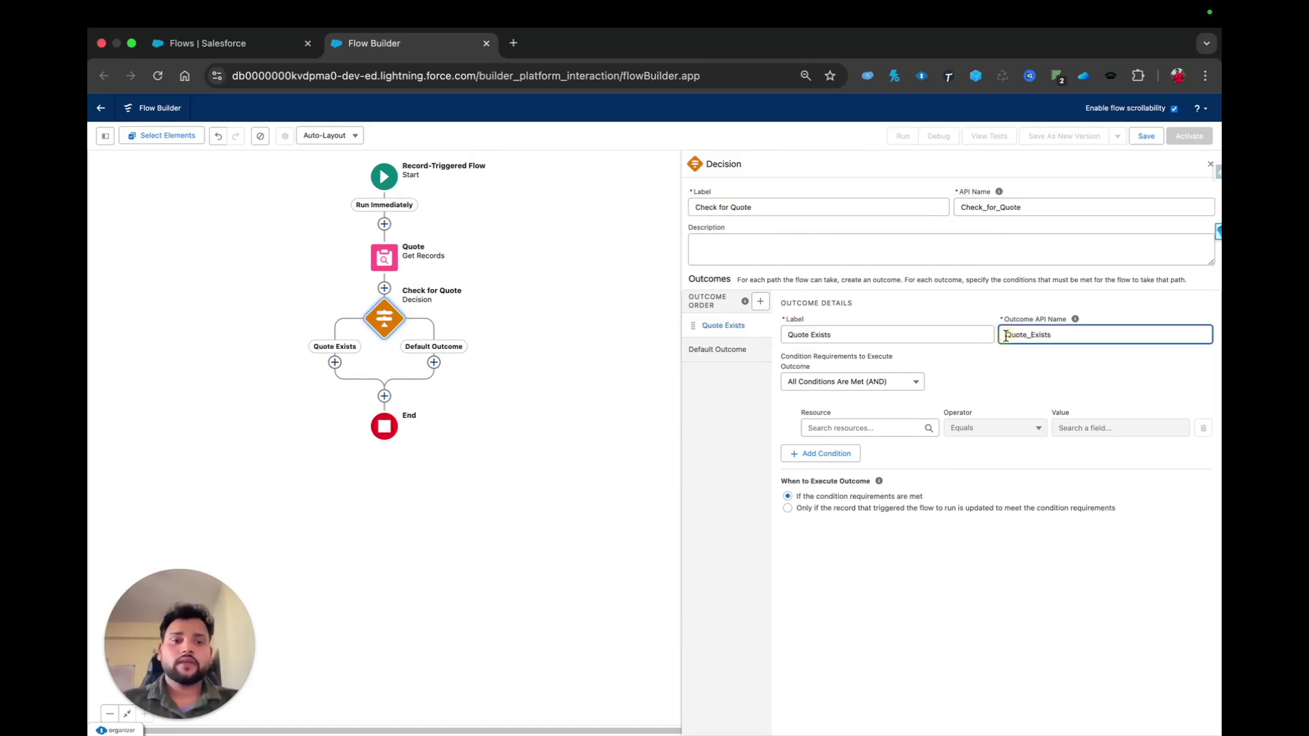
Set the Quote Exists outcome's condition to the Quote from Quote record Is Null False
{"action": "left_click", "coordinate": [855, 429]}
{"action": "type", "text": "qu"}
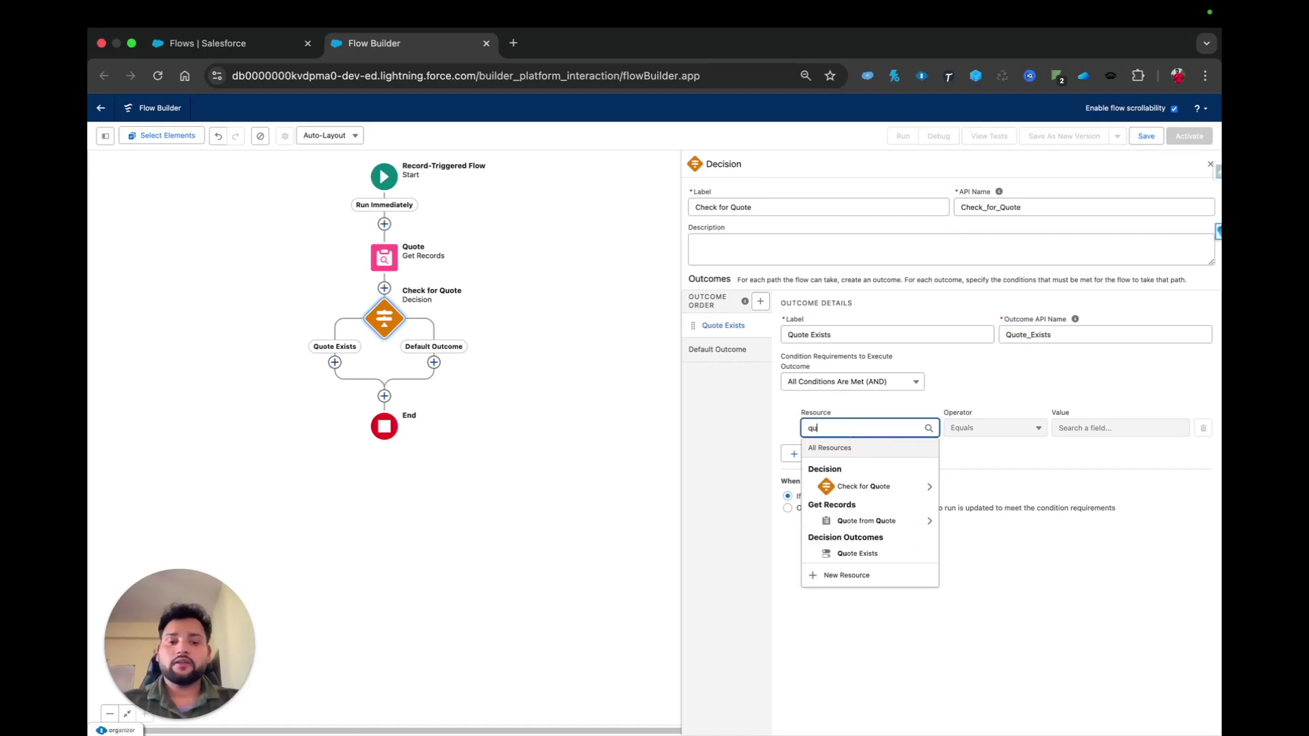
{"action": "left_click", "coordinate": [849, 526]}
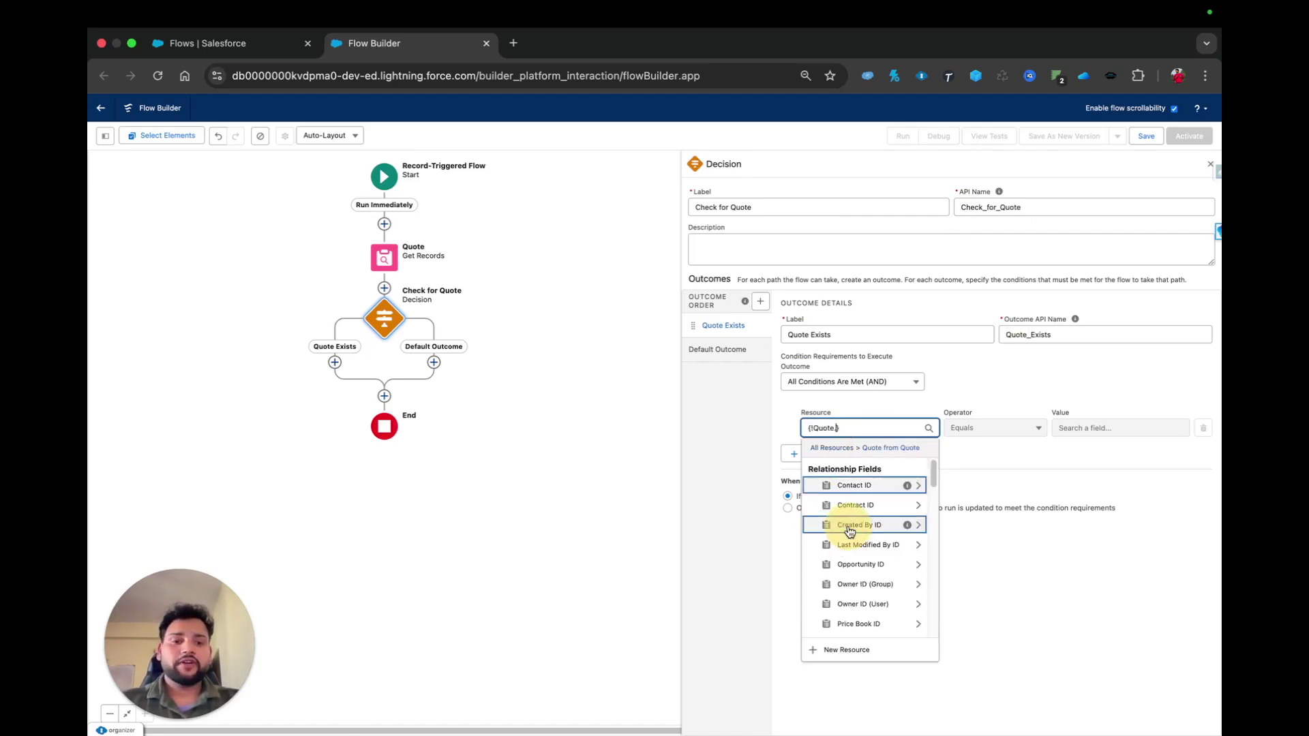
{"action": "left_click", "coordinate": [979, 431]}
{"action": "left_click", "coordinate": [971, 489]}
{"action": "left_click", "coordinate": [1069, 428]}
{"action": "type", "text": "false"}
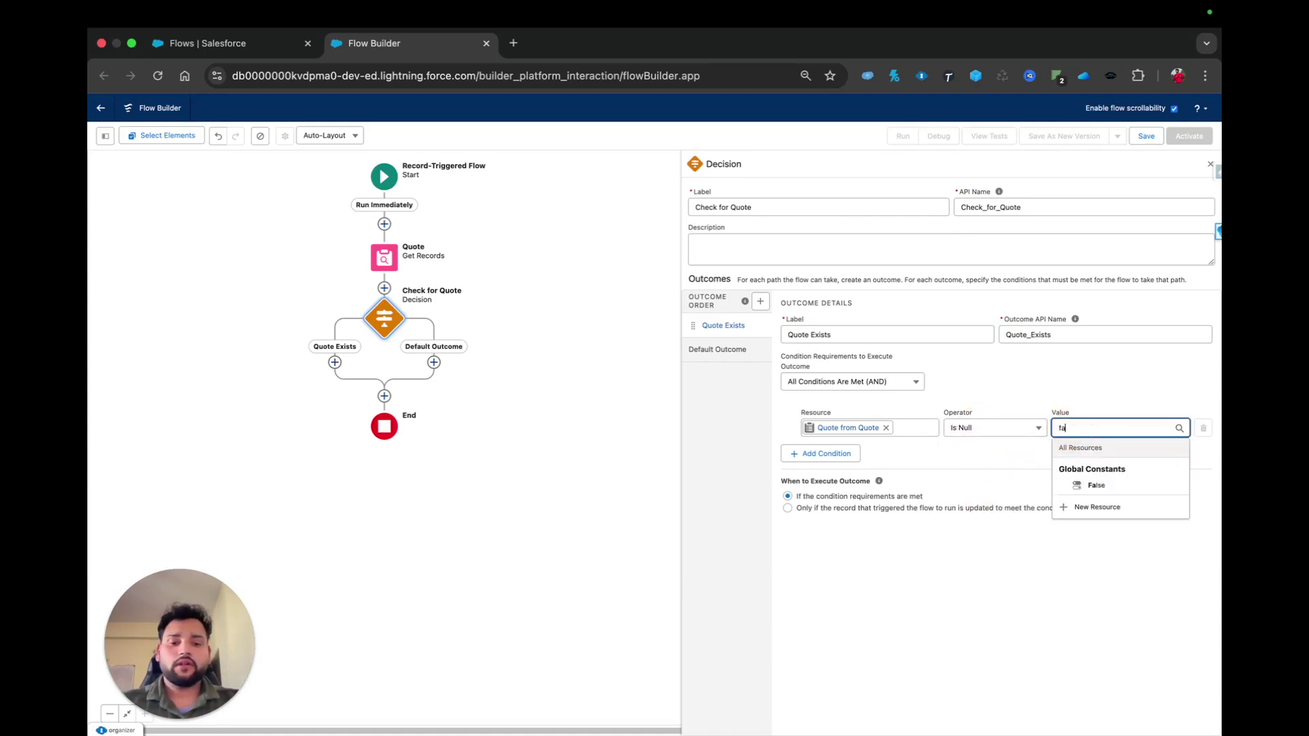
{"action": "left_click", "coordinate": [1095, 485]}
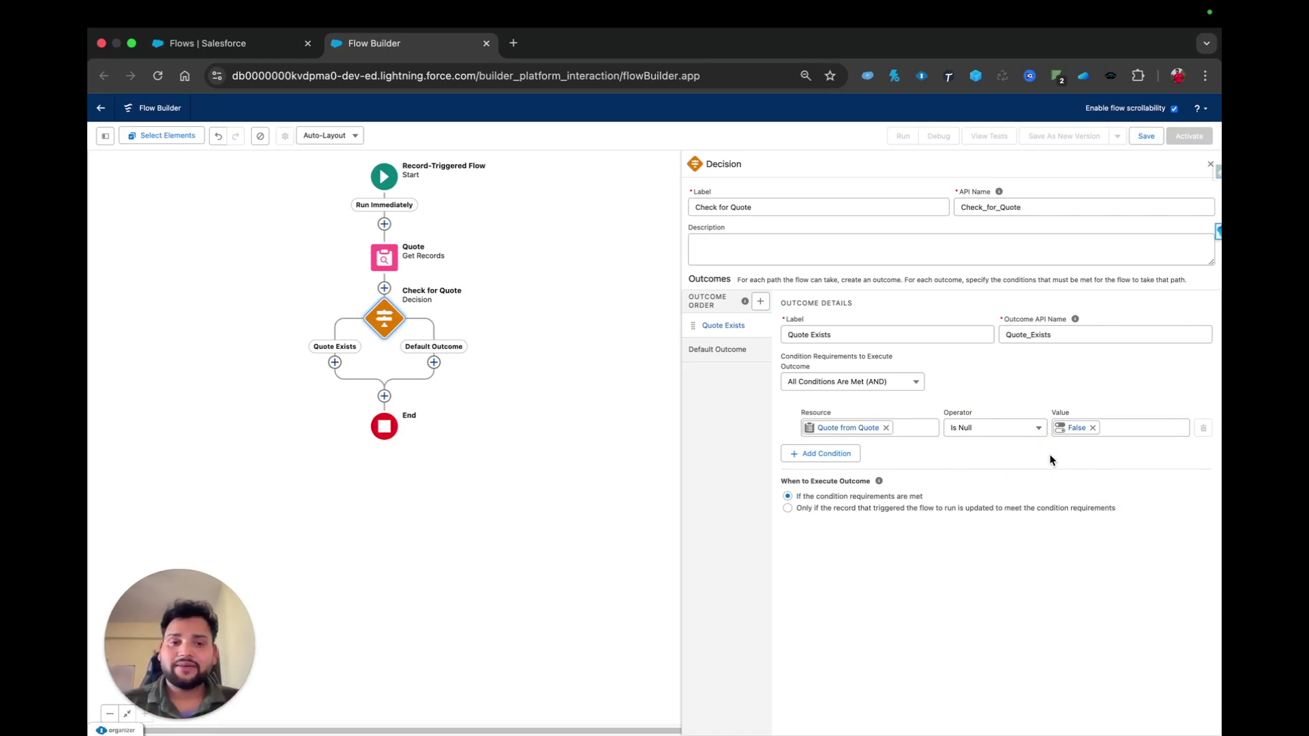
Add a Get Records element on the Quote Exists path, labelled Quote Line Items with API name Quote_Line_Items, for the Quote Line Item object
{"action": "left_click", "coordinate": [335, 363]}
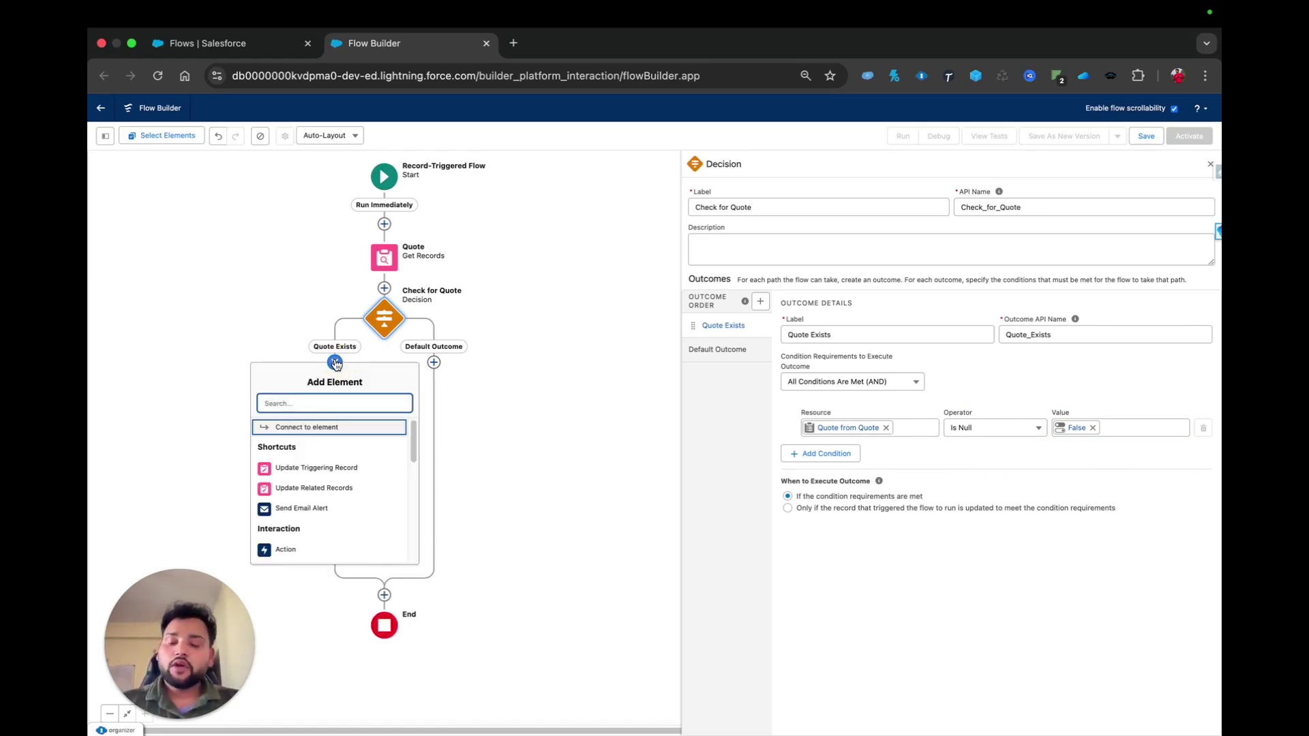
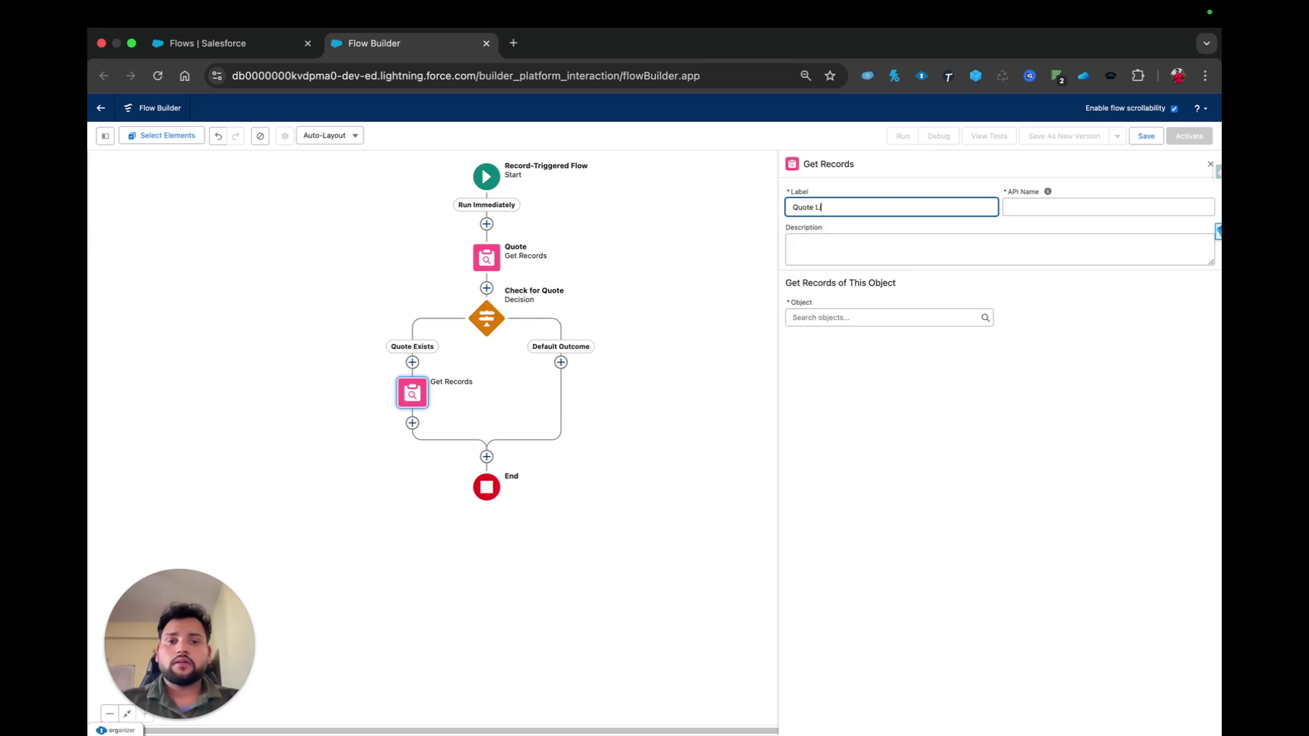
{"action": "type", "text": "Items"}
{"action": "left_click", "coordinate": [1038, 207]}
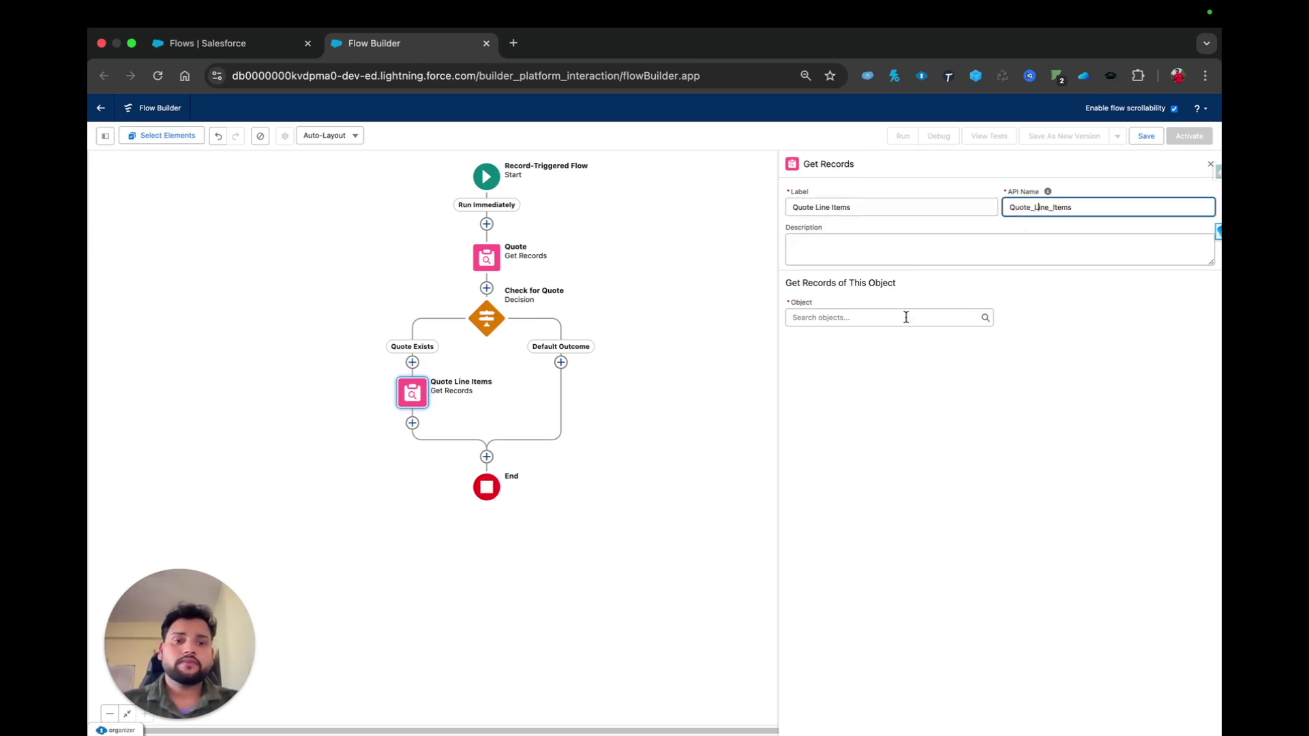
{"action": "left_click", "coordinate": [832, 319]}
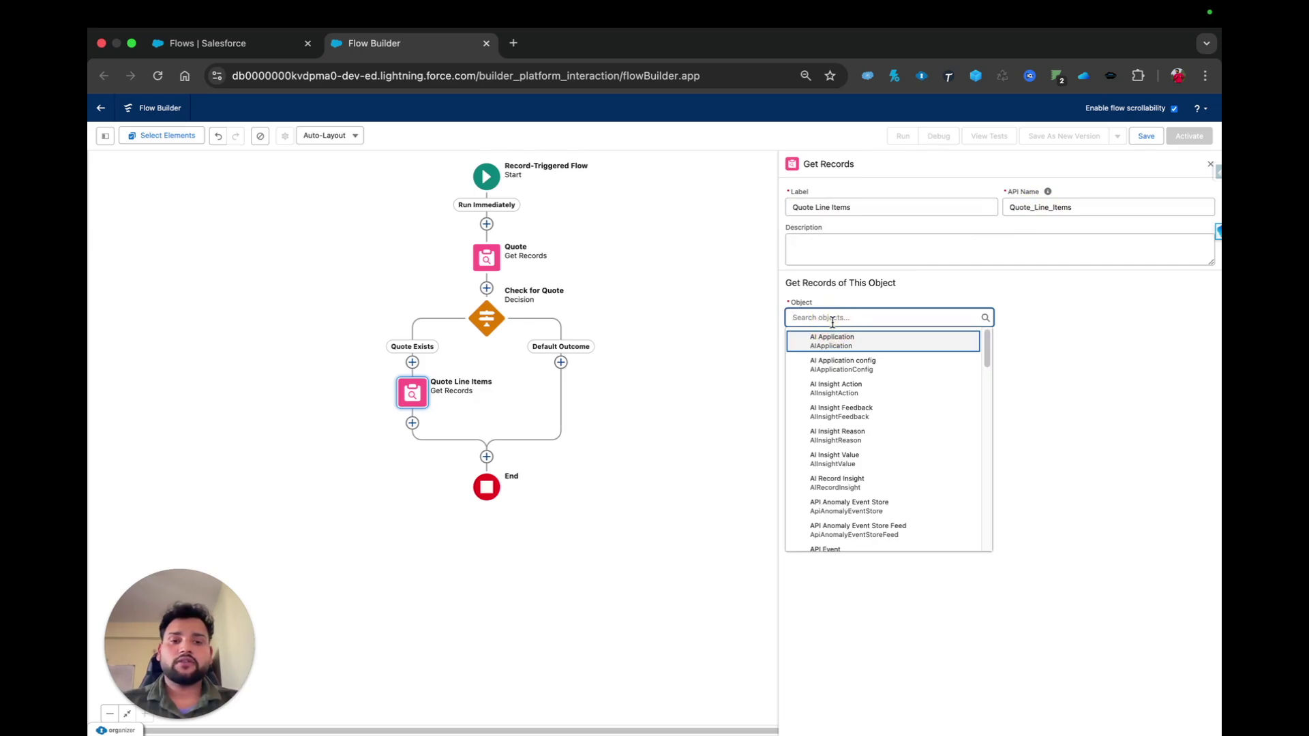
{"action": "type", "text": "quote lin"}
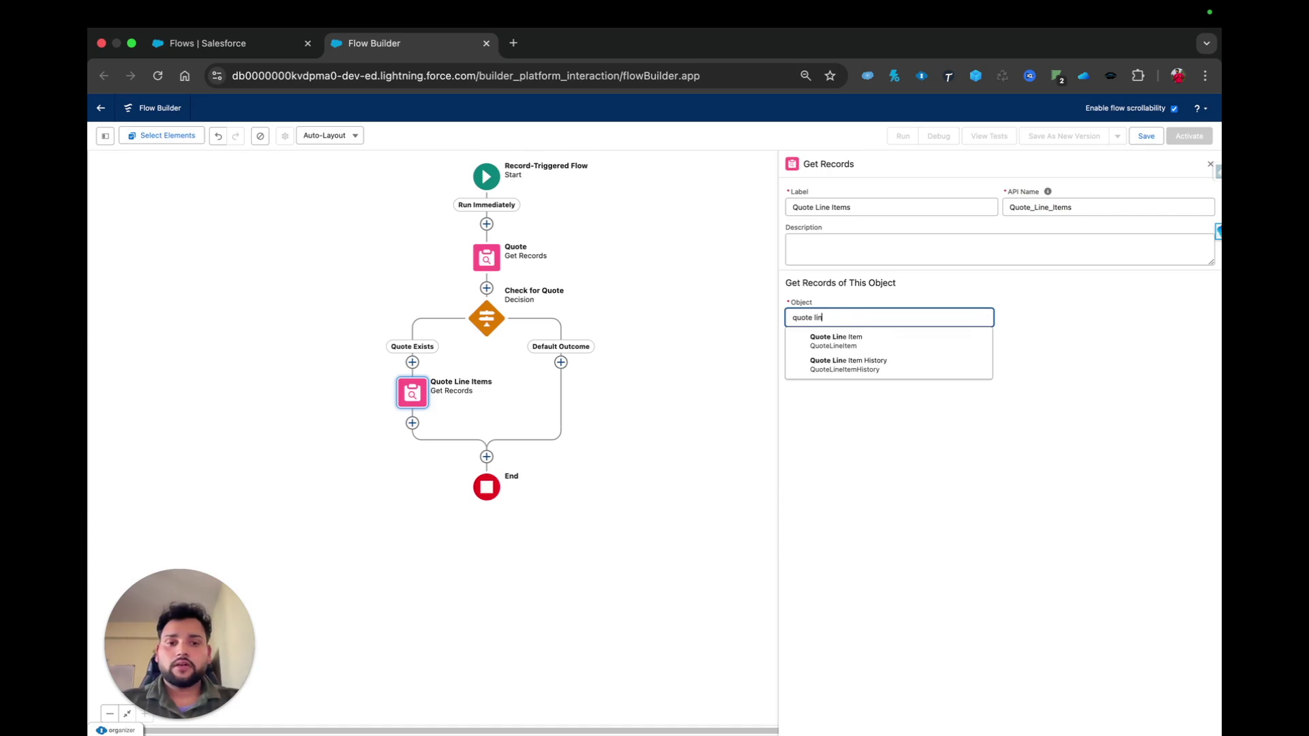
{"action": "left_click", "coordinate": [877, 341]}
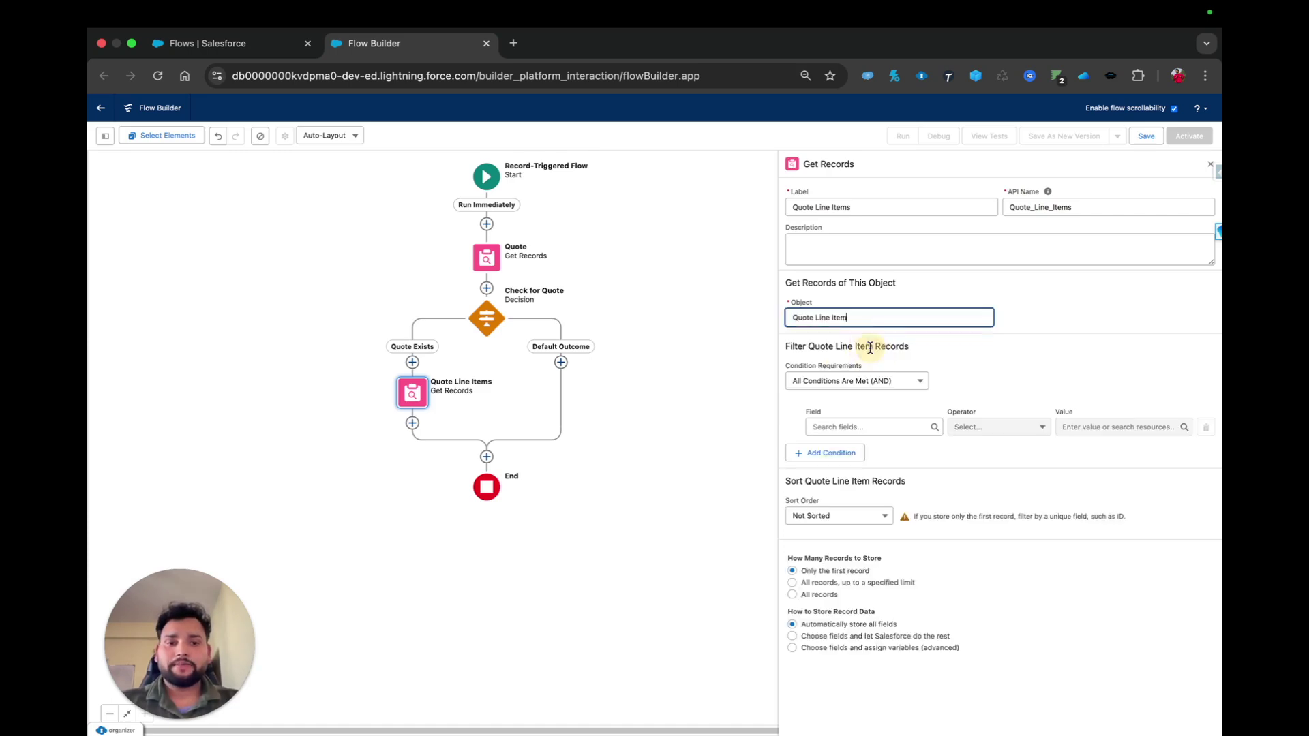
Filter the quote line item records by QuoteId Equals the Quote ID of the Quote from Quote record
{"action": "left_click", "coordinate": [852, 427]}
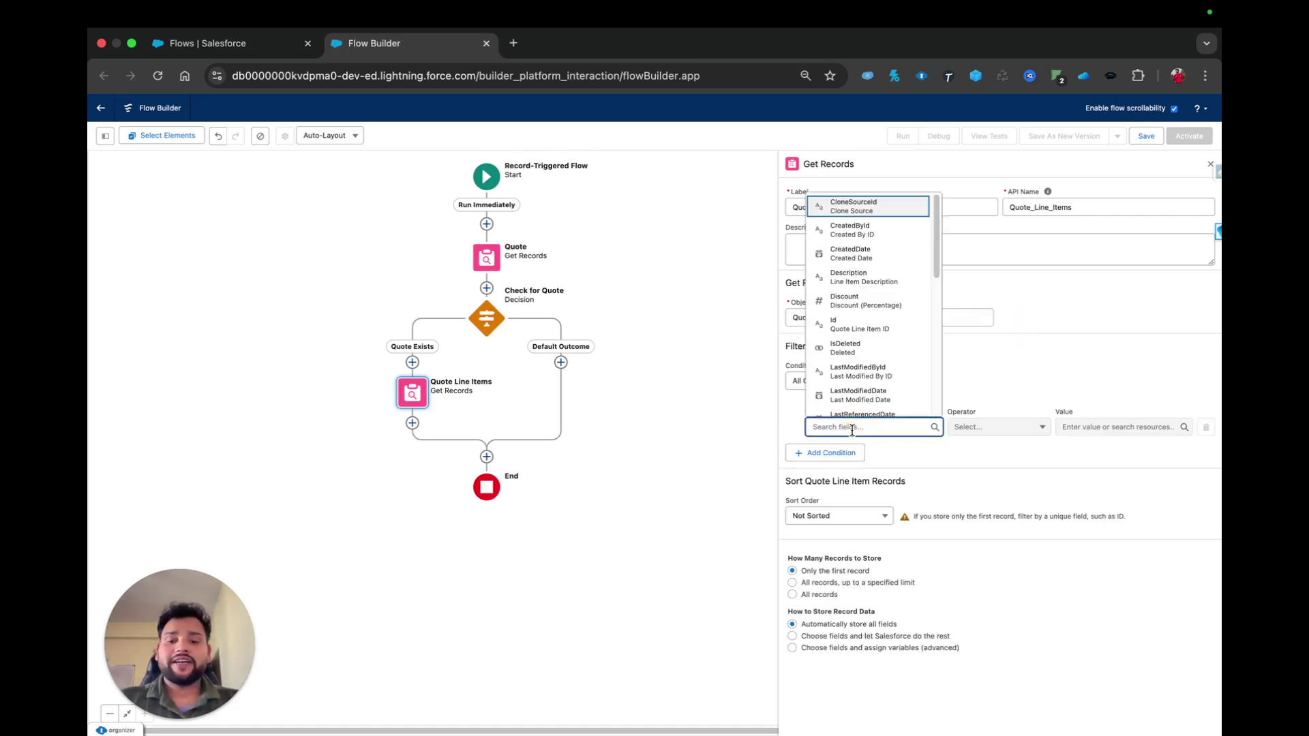
{"action": "type", "text": "quote"}
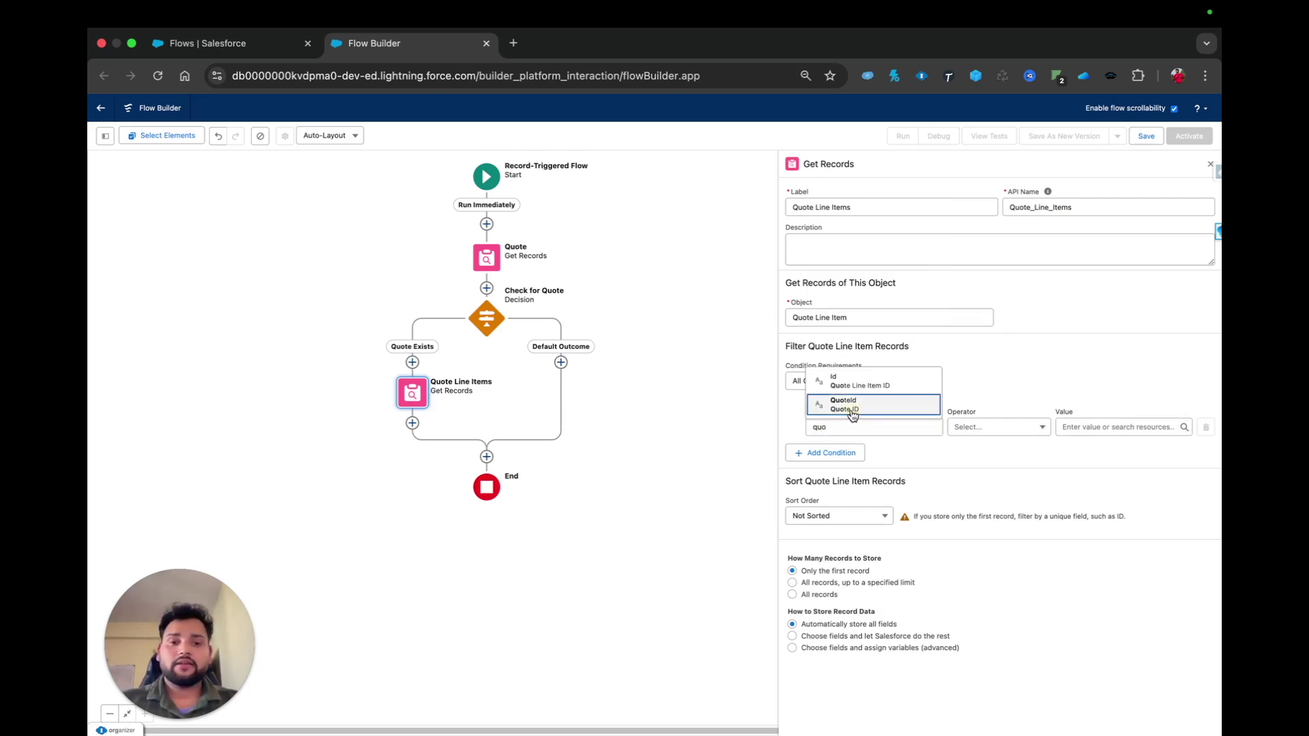
{"action": "left_click", "coordinate": [846, 402]}
{"action": "left_click", "coordinate": [1078, 429]}
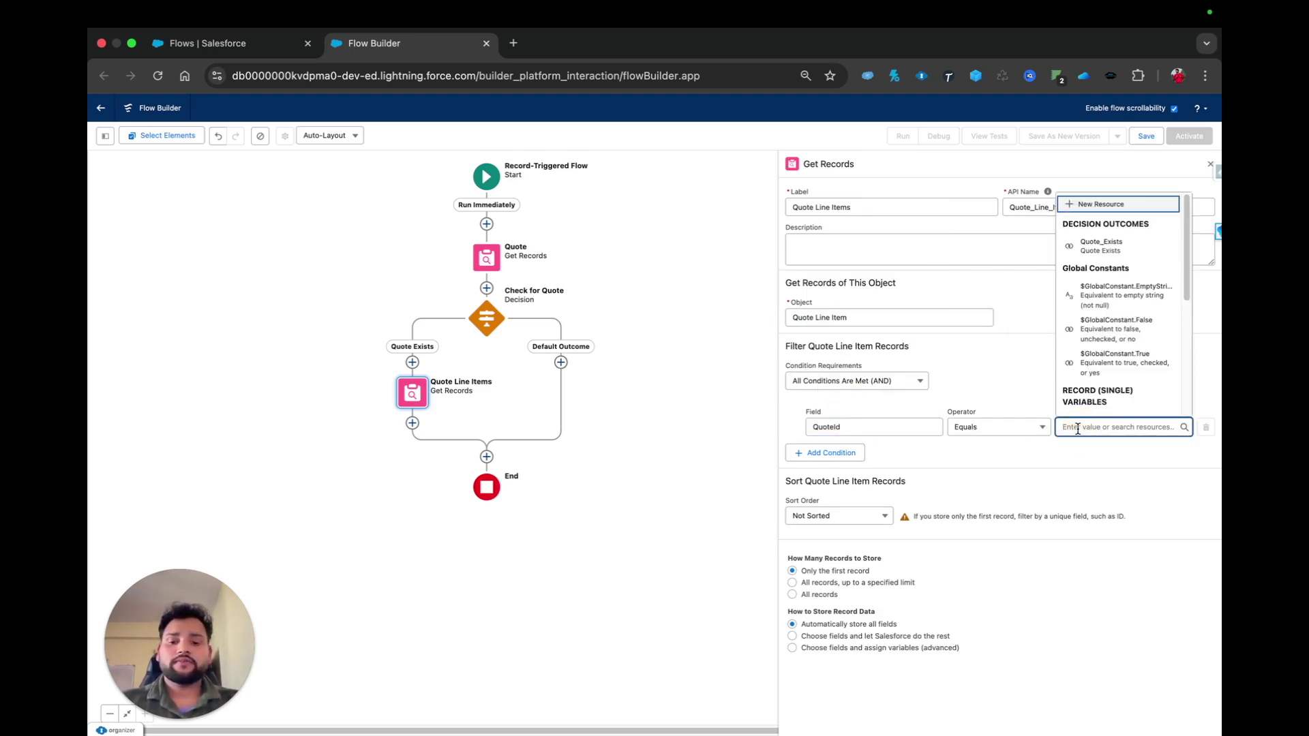
{"action": "type", "text": "quo"}
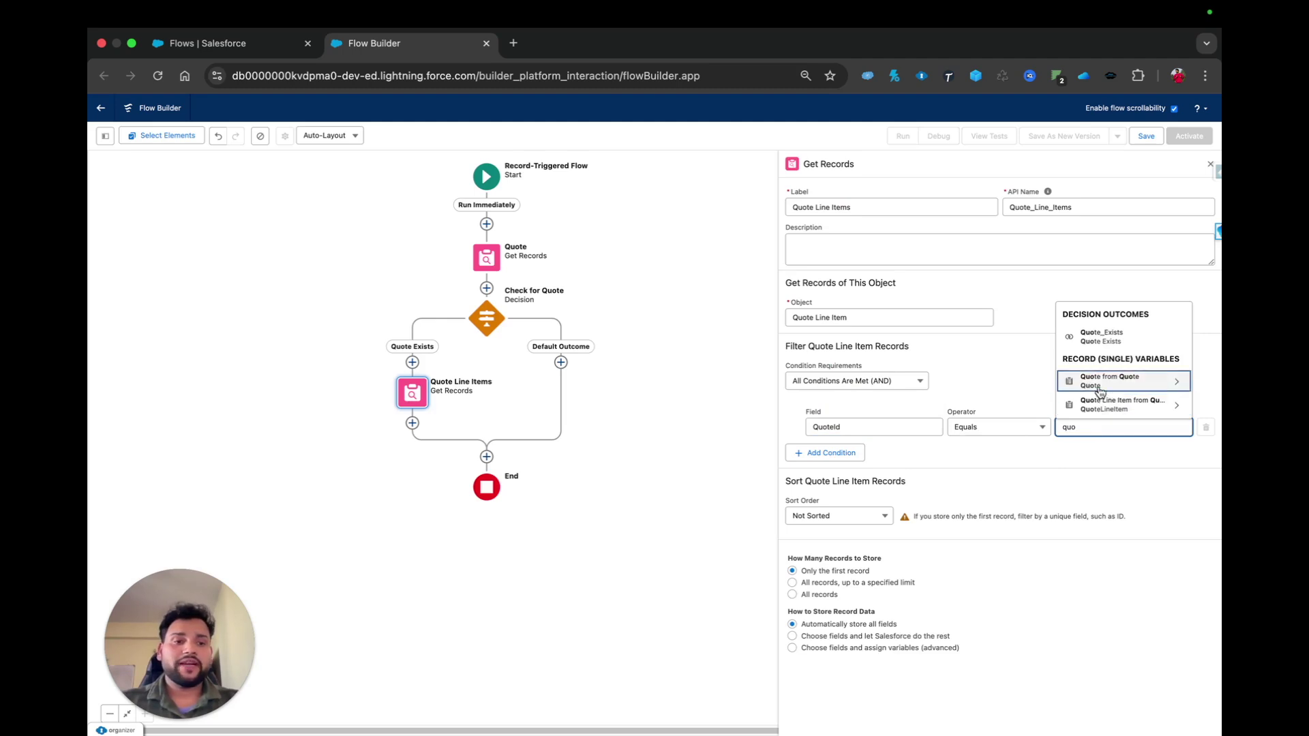
{"action": "left_click", "coordinate": [1101, 386]}
{"action": "type", "text": "Id"}
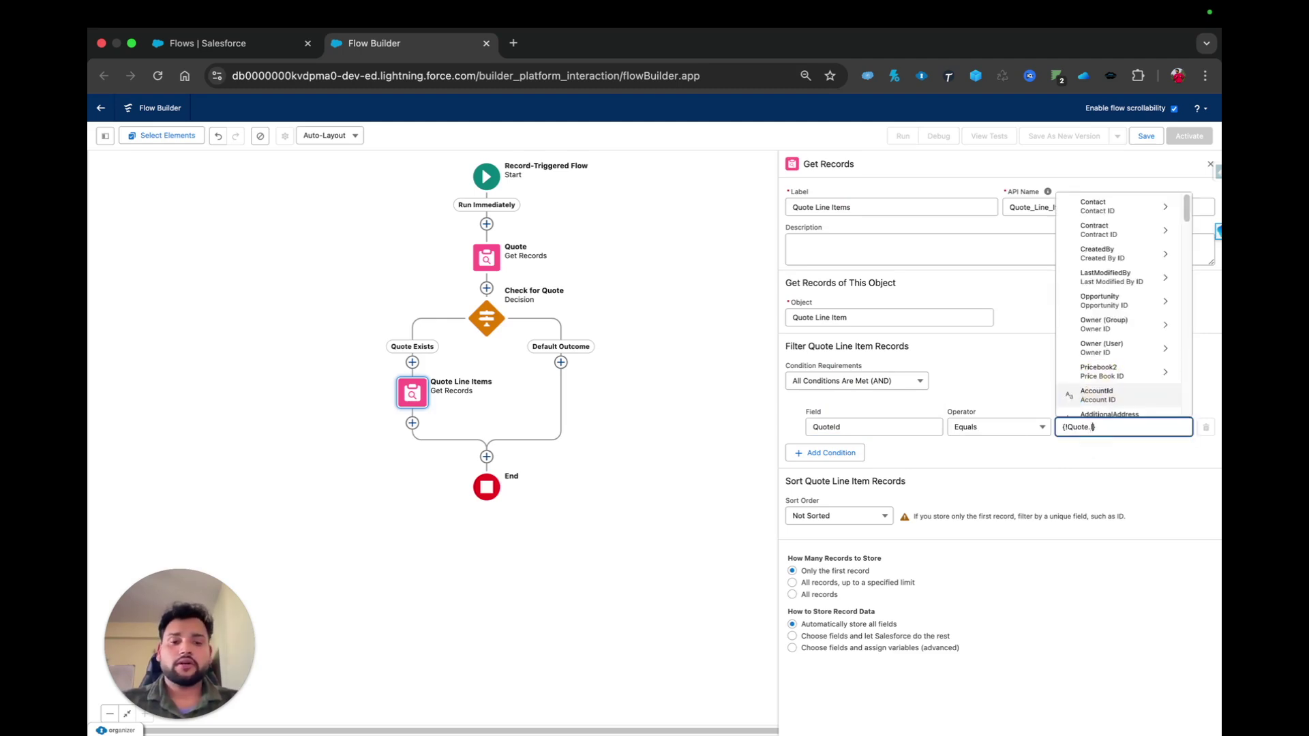
{"action": "left_click", "coordinate": [1094, 453]}
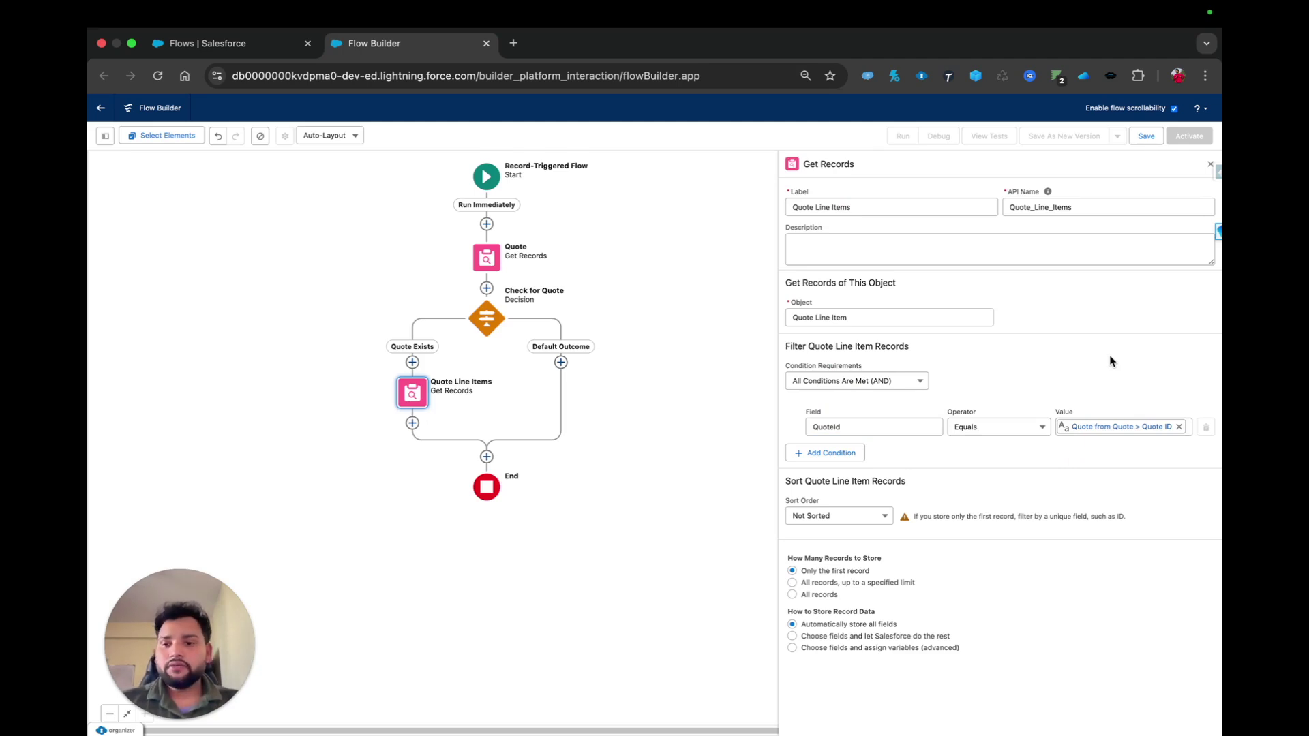
Add a Decision element after Quote Line Items, labelled Check for Quote Line Items with API name Check_for_Quote_Line_Items
{"action": "left_click", "coordinate": [412, 423]}
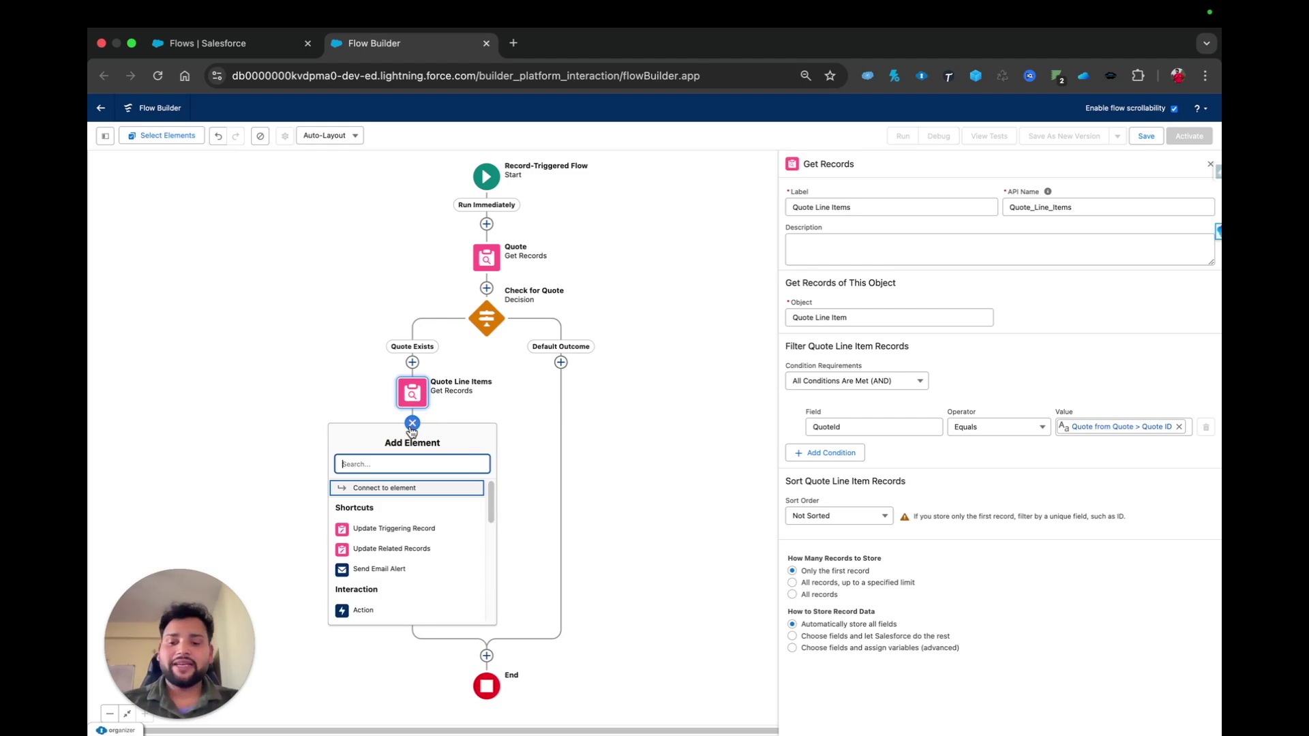
{"action": "type", "text": "dec"}
{"action": "left_click", "coordinate": [381, 489]}
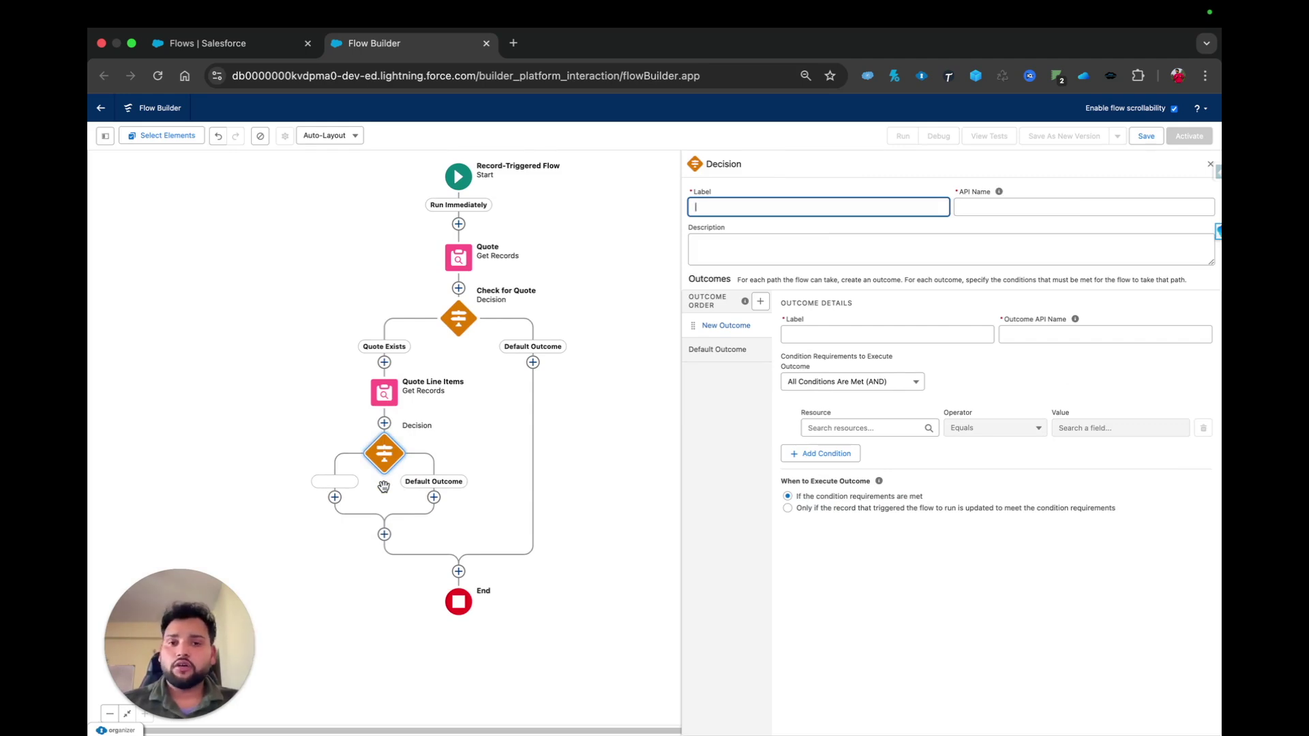
{"action": "type", "text": "qheck for Quote Line "}
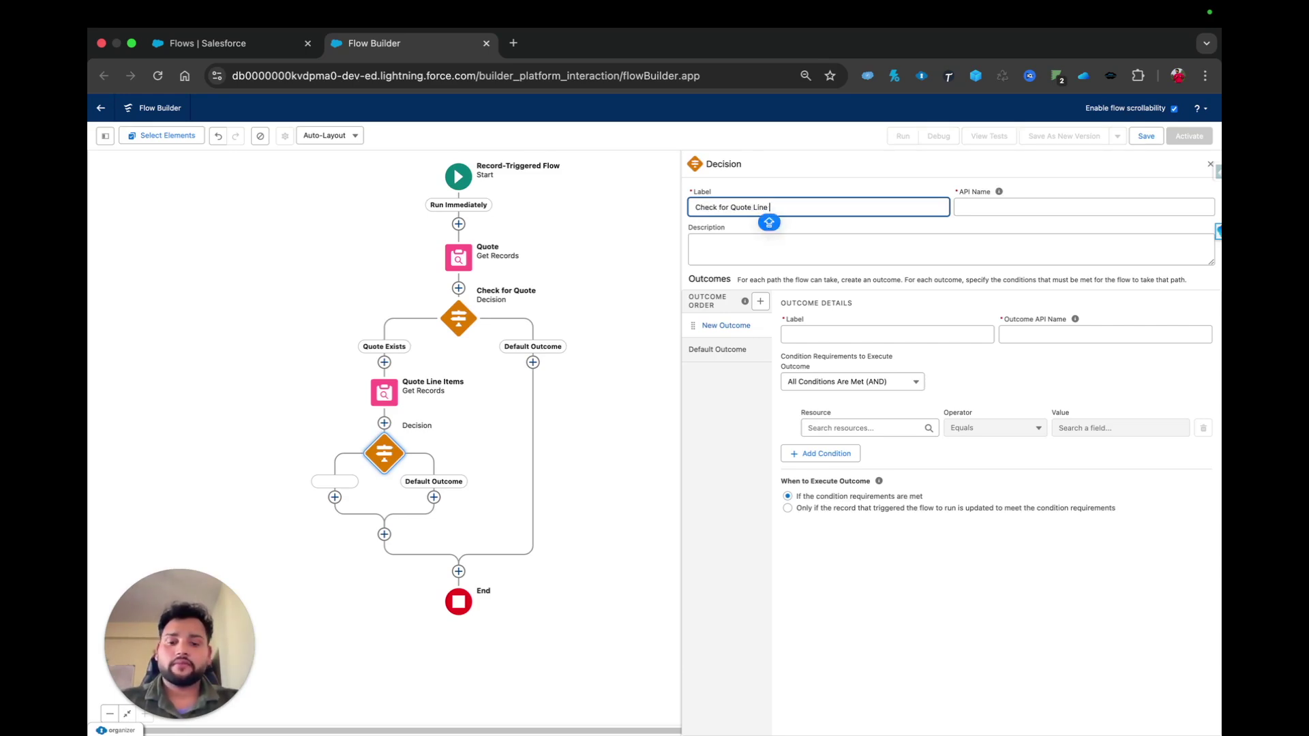
{"action": "type", "text": "Items"}
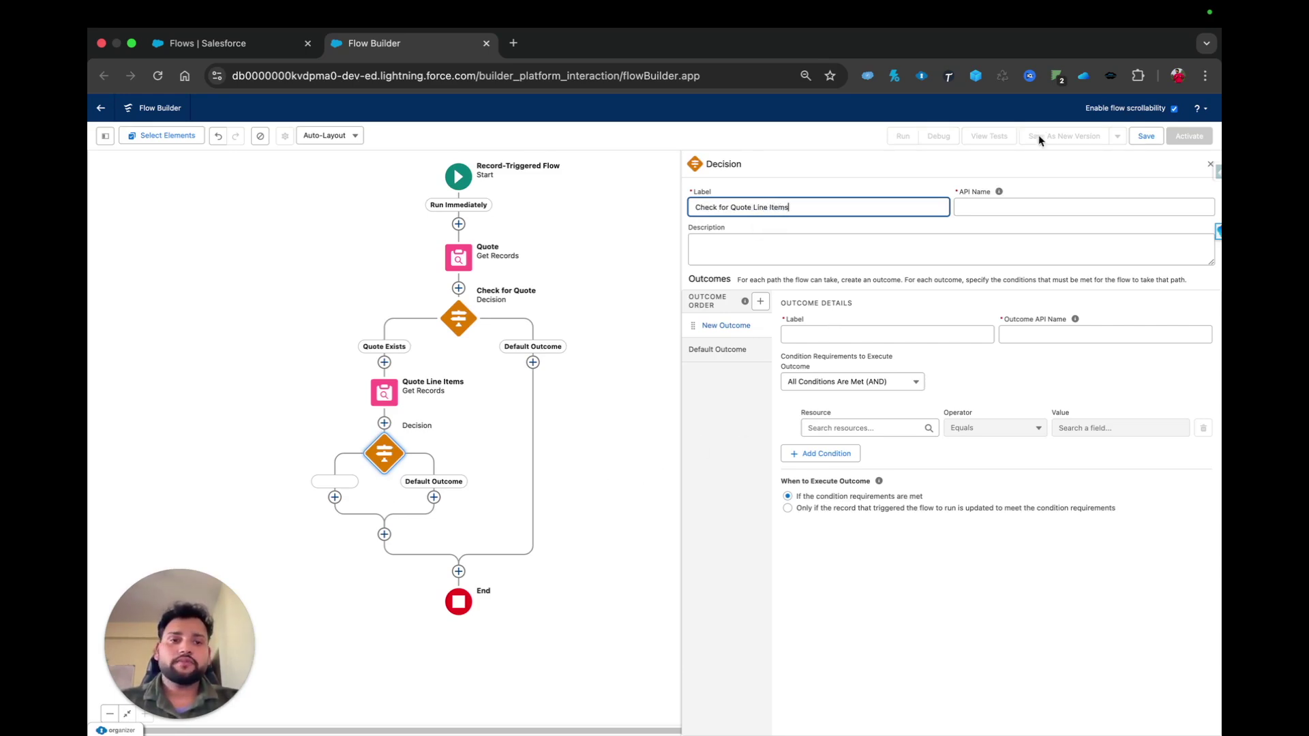
{"action": "left_click", "coordinate": [1009, 206]}
Label the new decision's outcome Quote Line Exists with the API name Quote_Line_Exists
{"action": "left_click", "coordinate": [791, 339]}
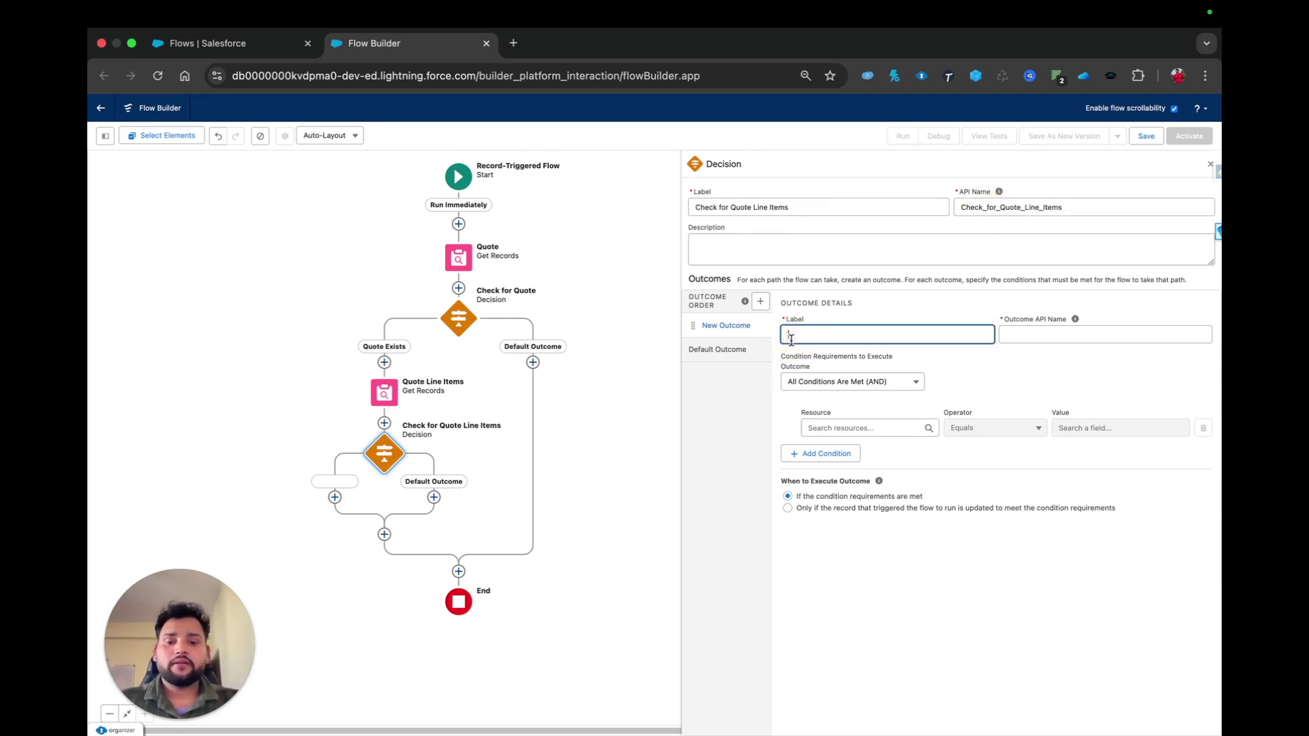
{"action": "type", "text": "Quote Line"}
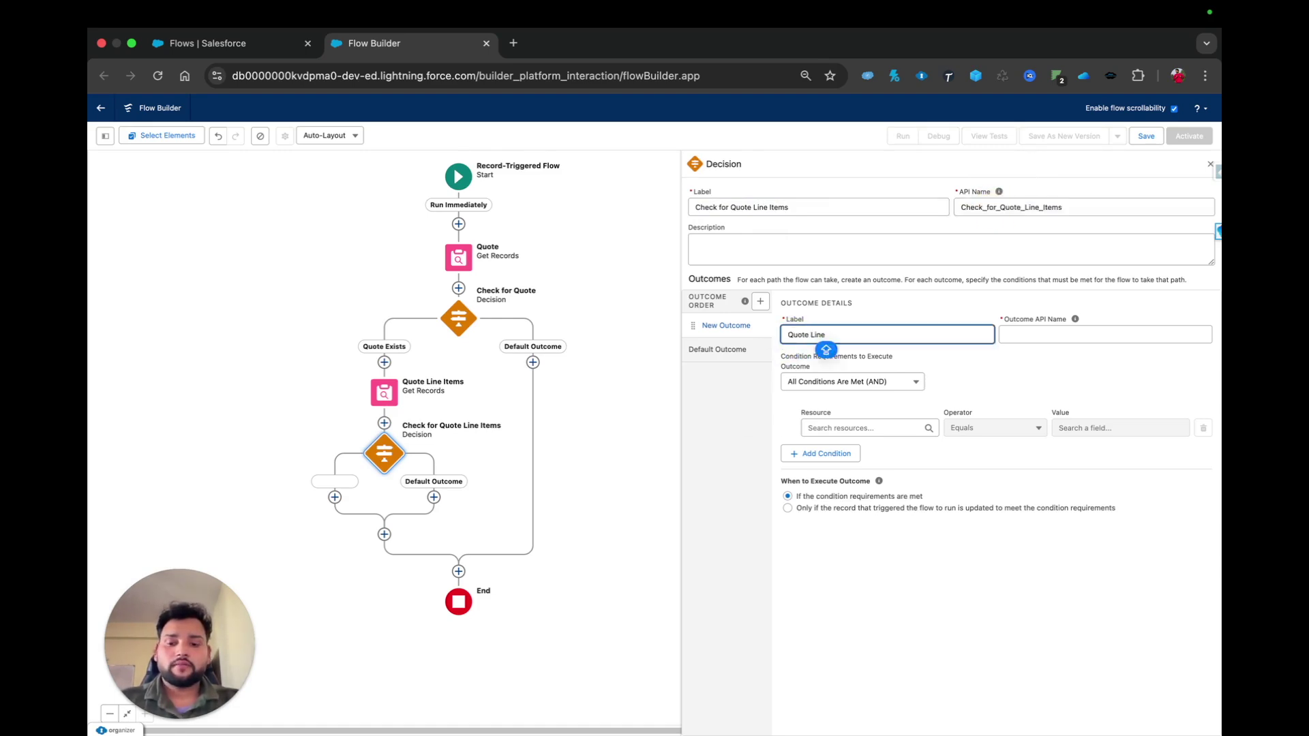
{"action": "type", "text": " Exists"}
{"action": "left_click", "coordinate": [1021, 334]}
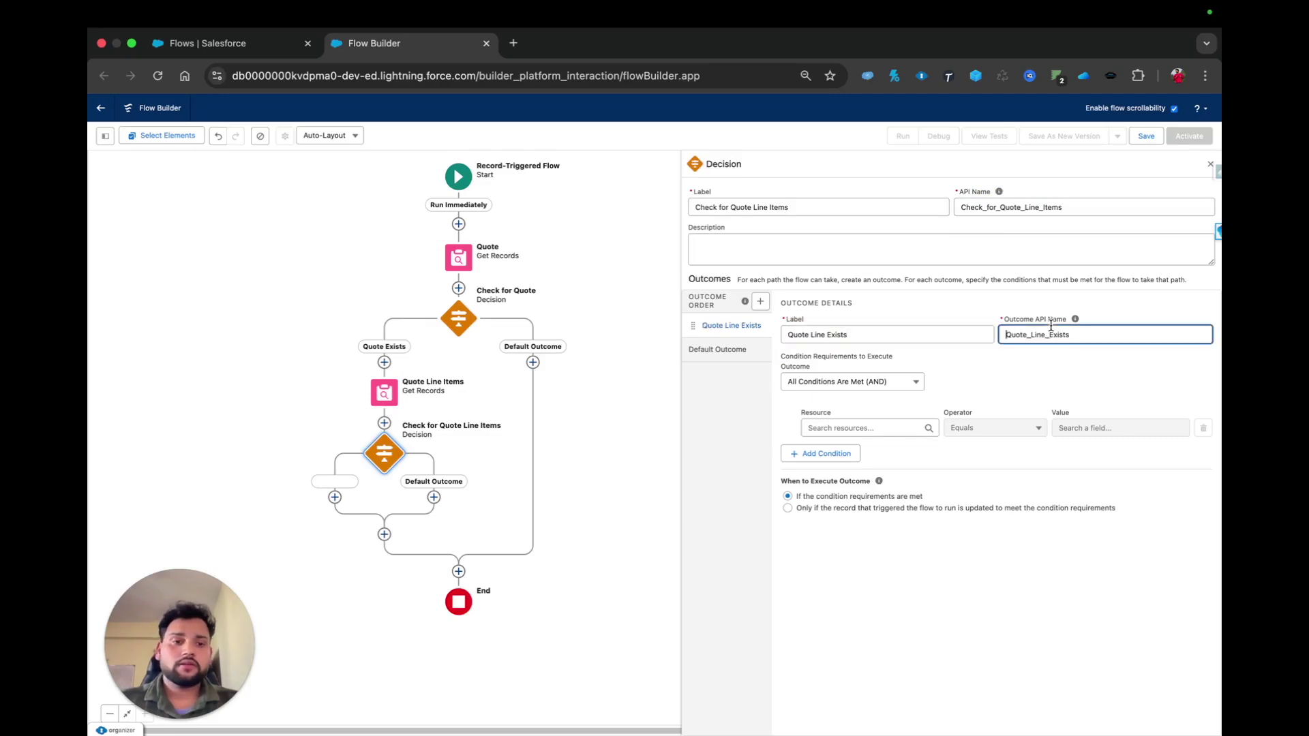
Set the Quote Line Exists outcome's condition to the Quote Line Item from Quote Line Items record Is Null False
{"action": "left_click", "coordinate": [840, 430]}
{"action": "type", "text": "quo"}
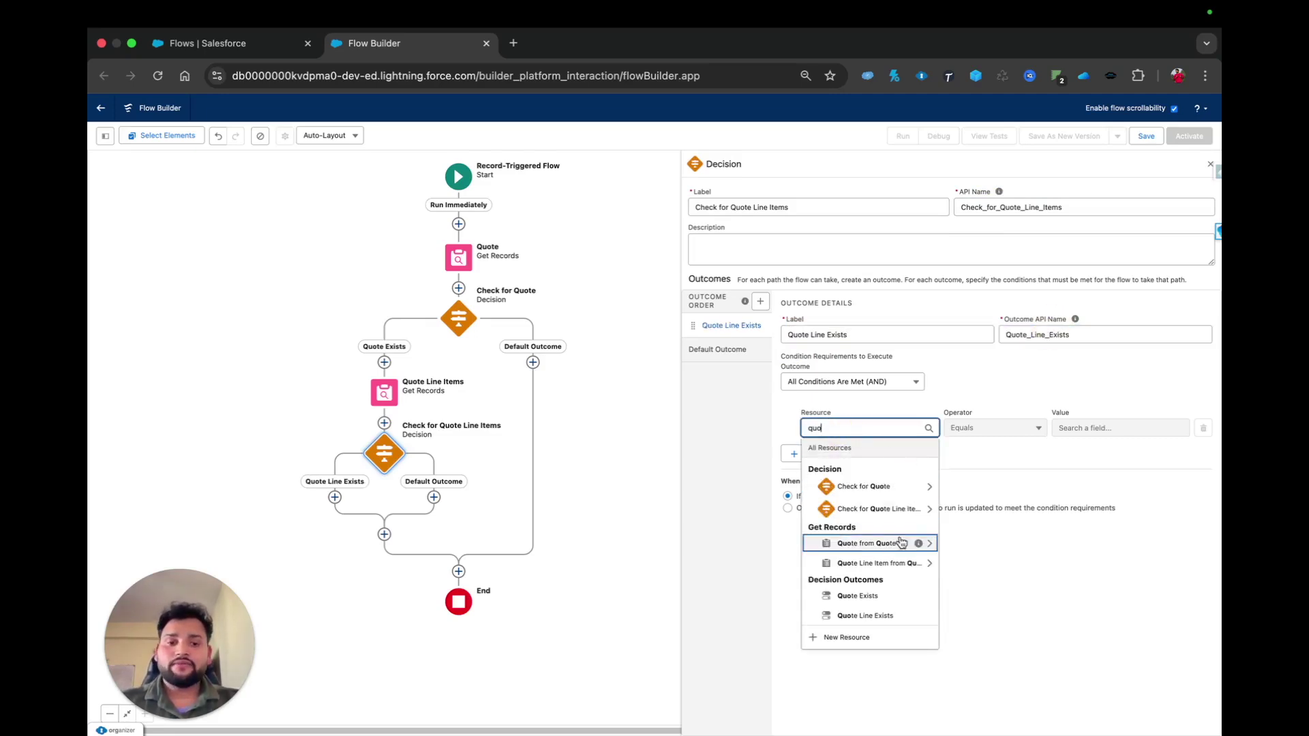
{"action": "left_click", "coordinate": [866, 565]}
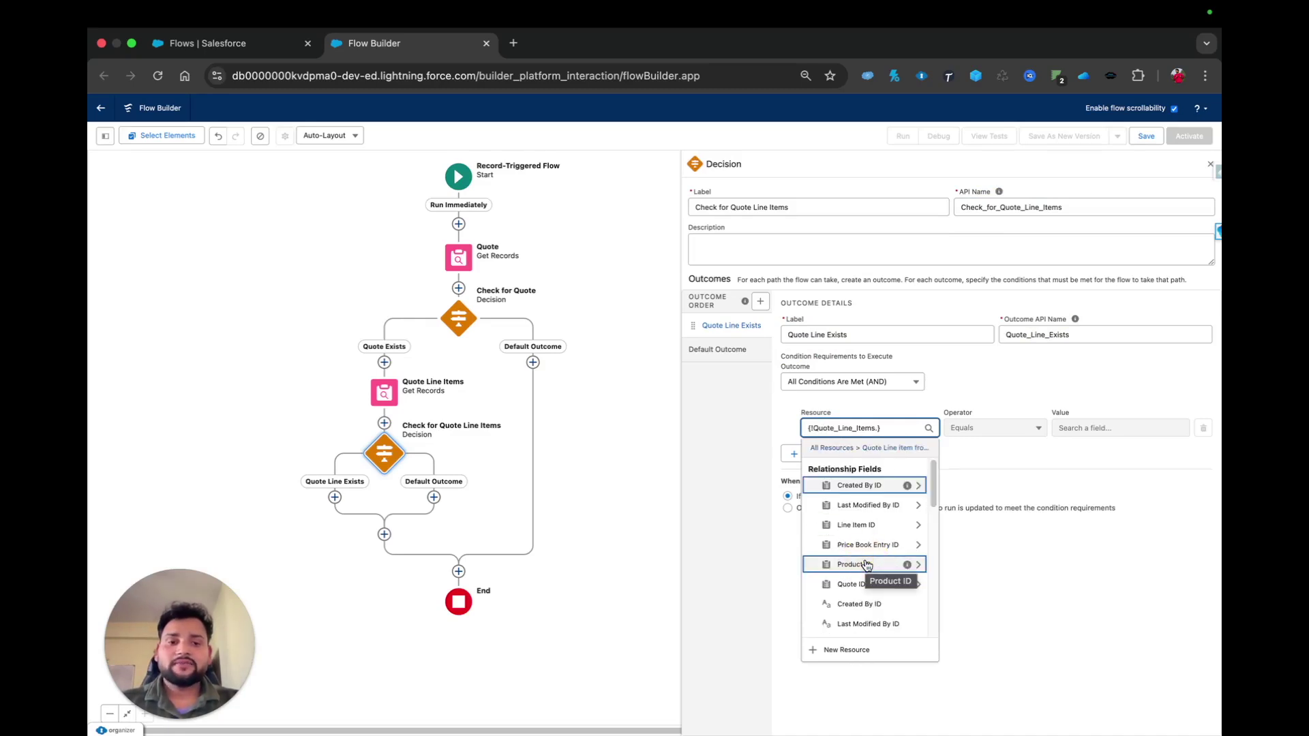
{"action": "left_click", "coordinate": [867, 565]}
{"action": "left_click", "coordinate": [968, 427]}
{"action": "left_click", "coordinate": [973, 490]}
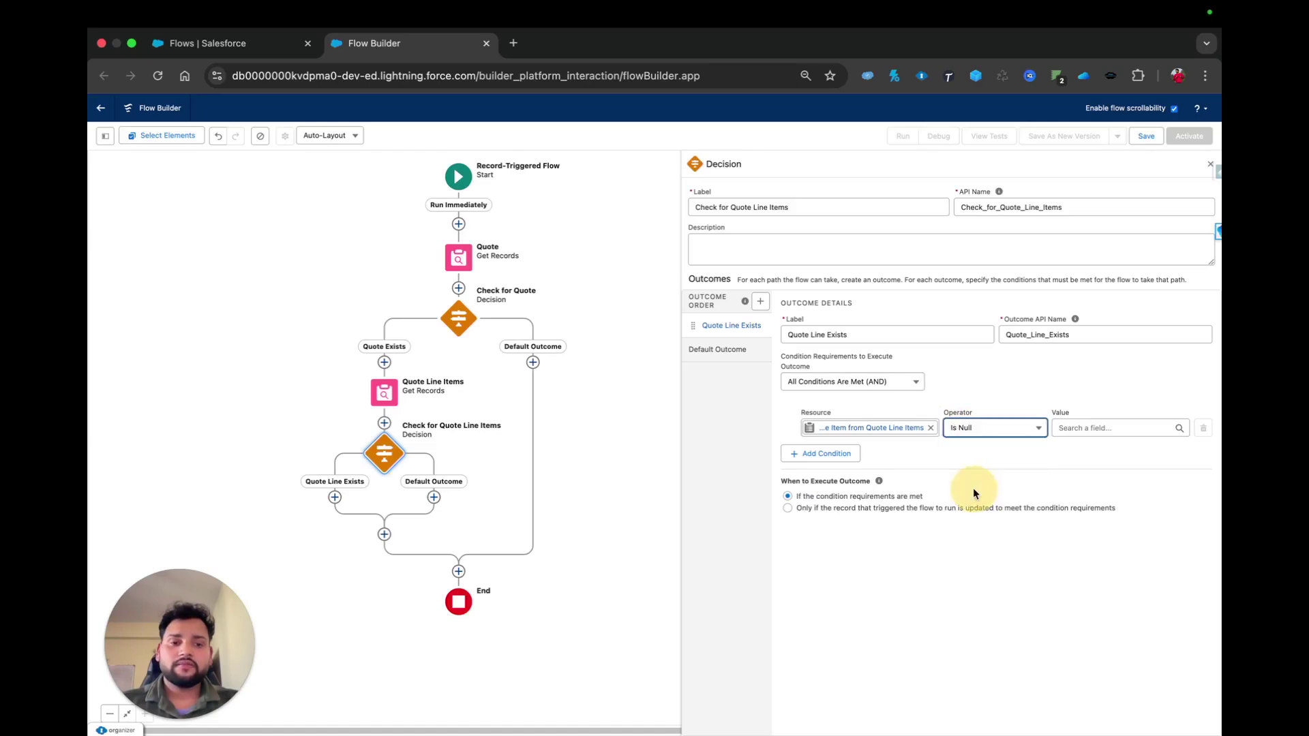
{"action": "left_click", "coordinate": [1084, 428]}
{"action": "type", "text": "false"}
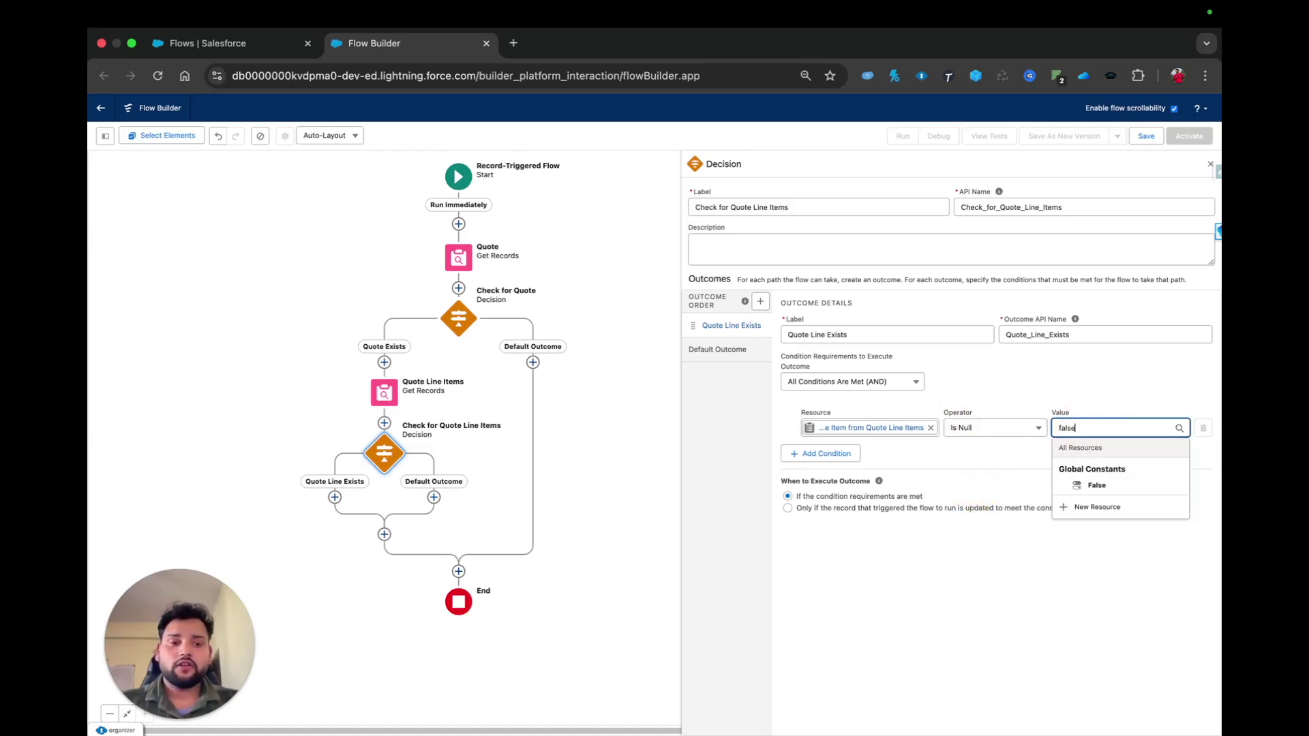
{"action": "left_click", "coordinate": [1097, 486]}
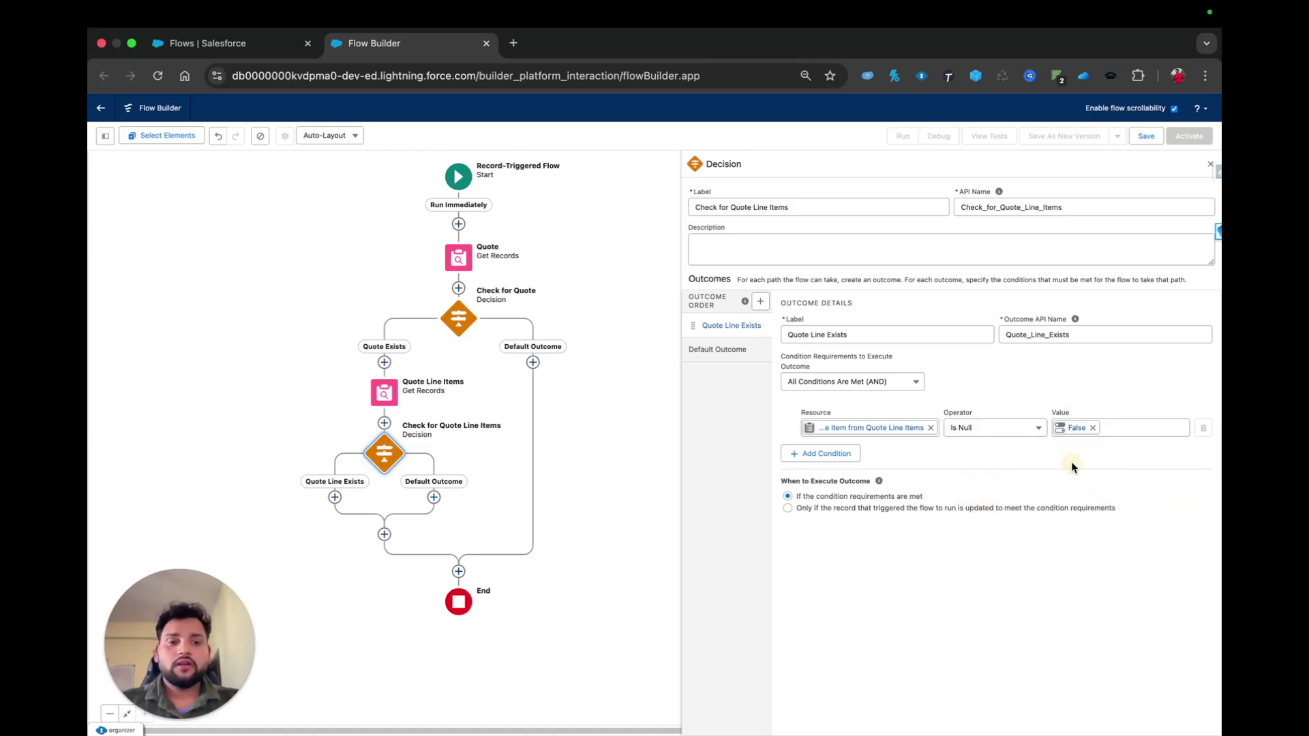
Reopen the Quote Line Items Get Records element and set it to store all records
{"action": "left_click", "coordinate": [386, 402]}
{"action": "left_click", "coordinate": [380, 520]}
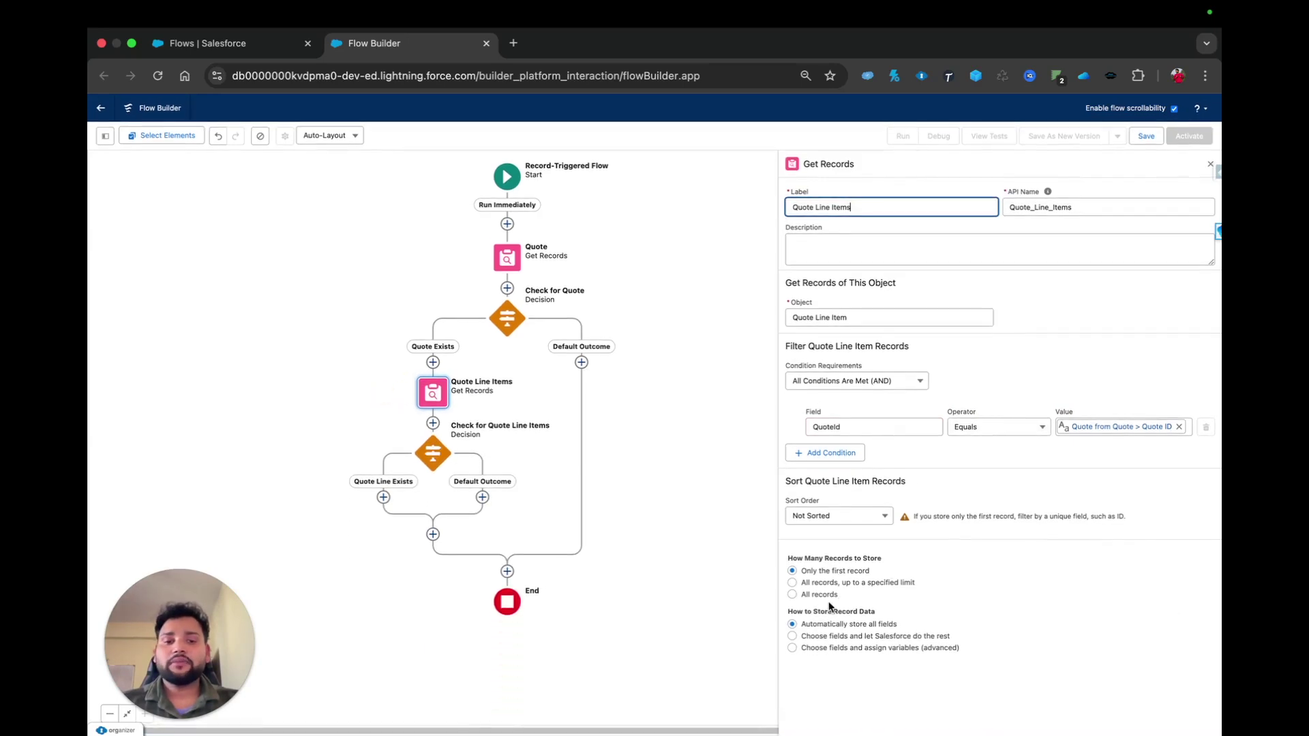
{"action": "left_click", "coordinate": [792, 595]}
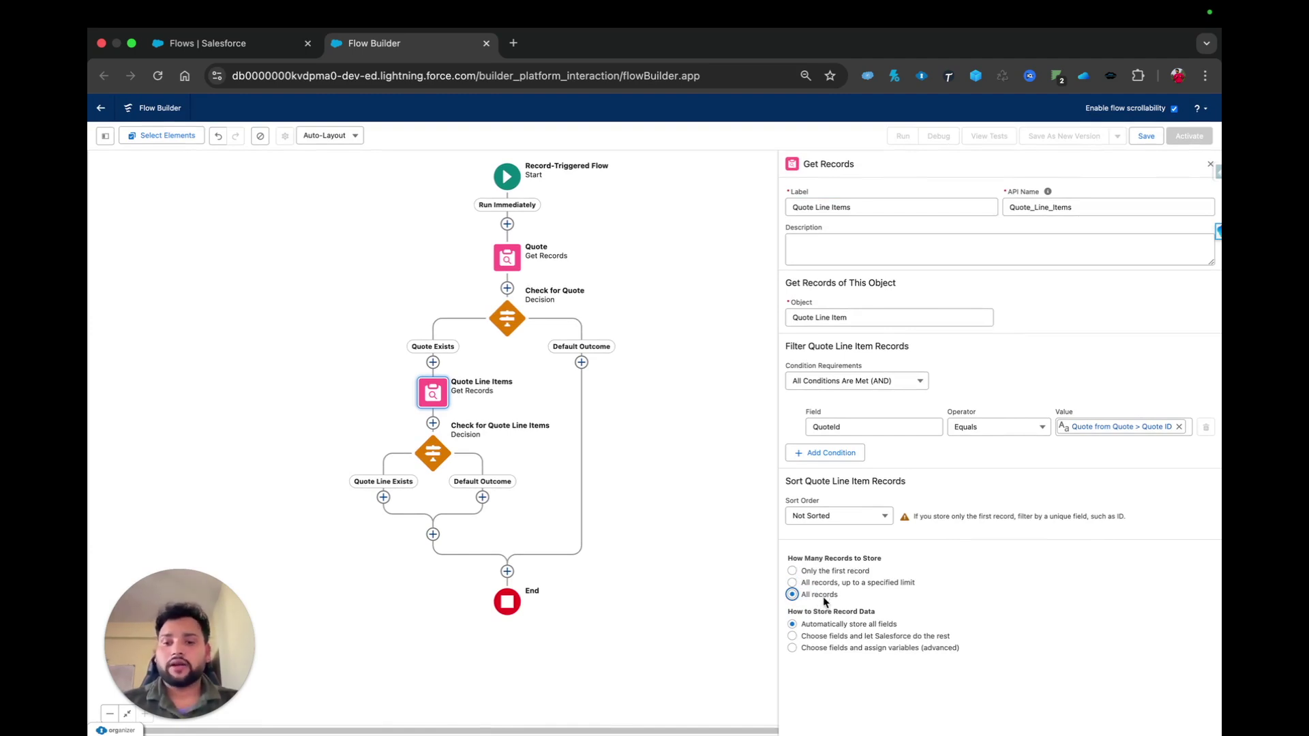
{"action": "left_click", "coordinate": [537, 524]}
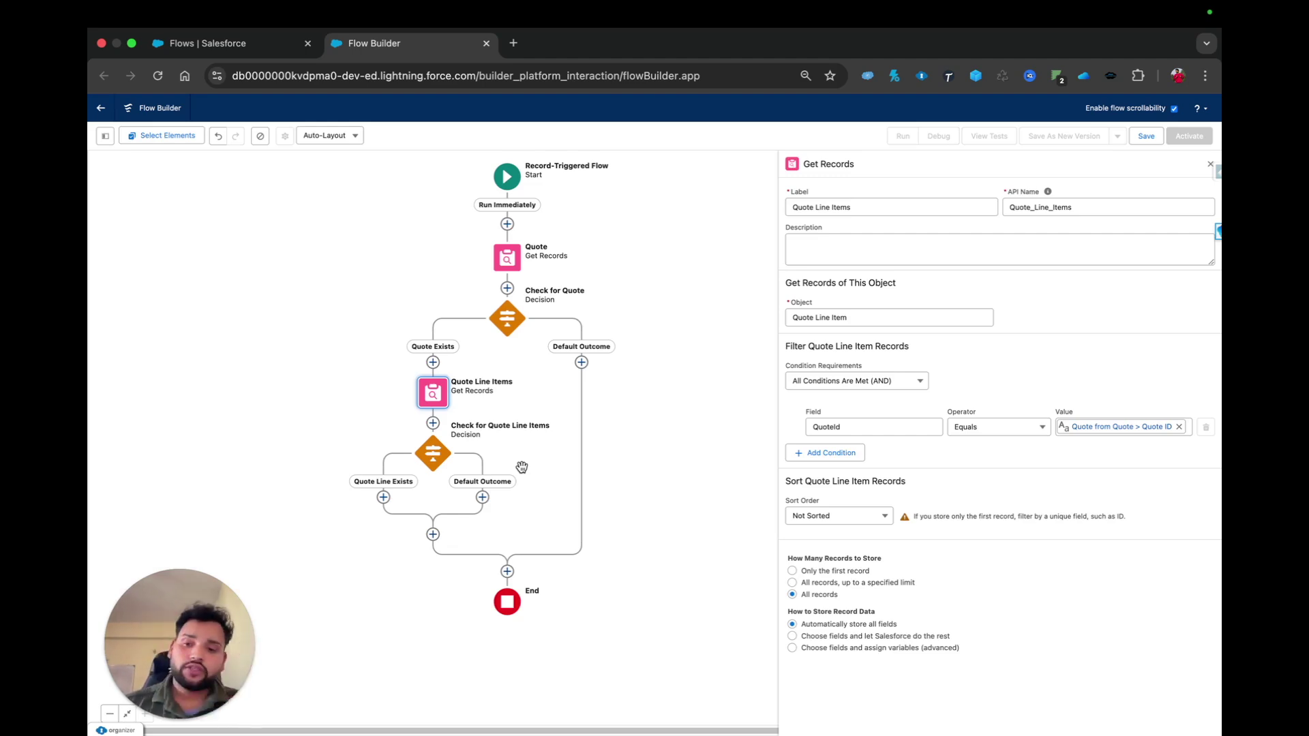
Add a Transform element on the Quote Line Exists path, labelled Generate Opportunity Line Items with API name Generate_Opportunity_Line_Items
{"action": "left_click", "coordinate": [383, 497]}
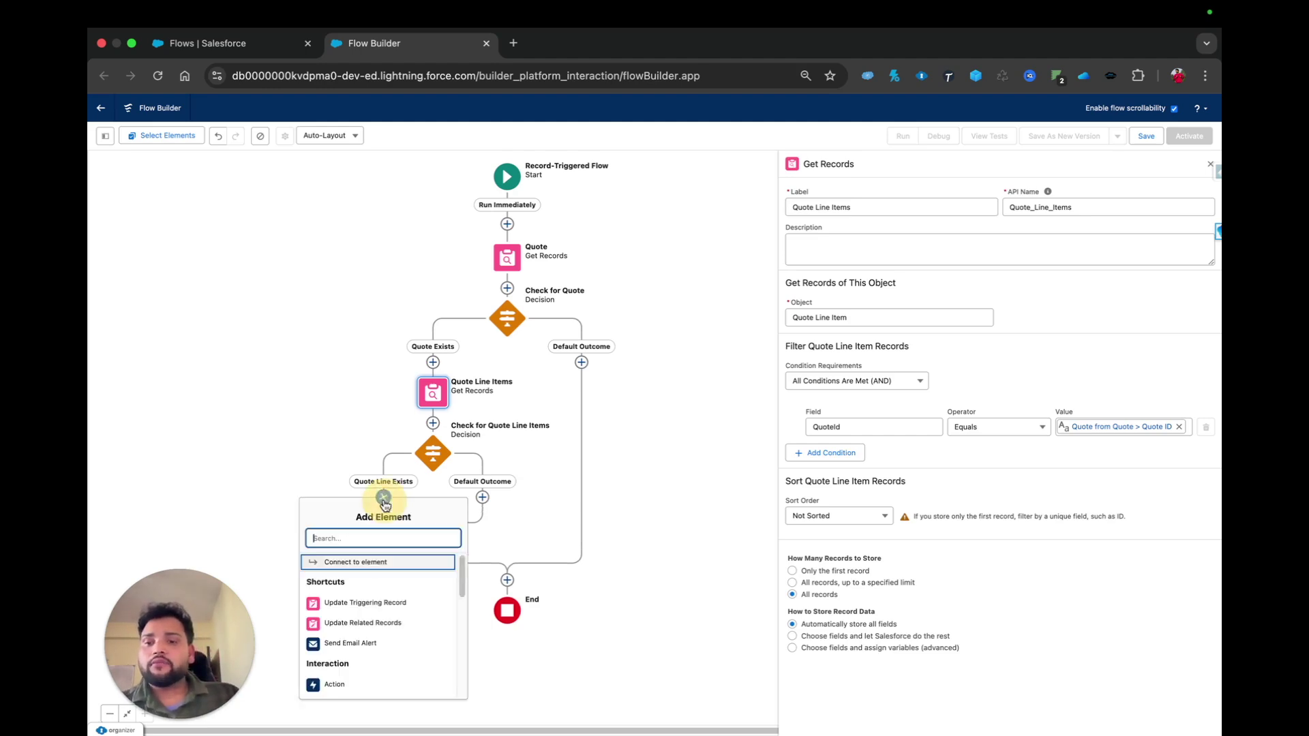
{"action": "type", "text": "tran"}
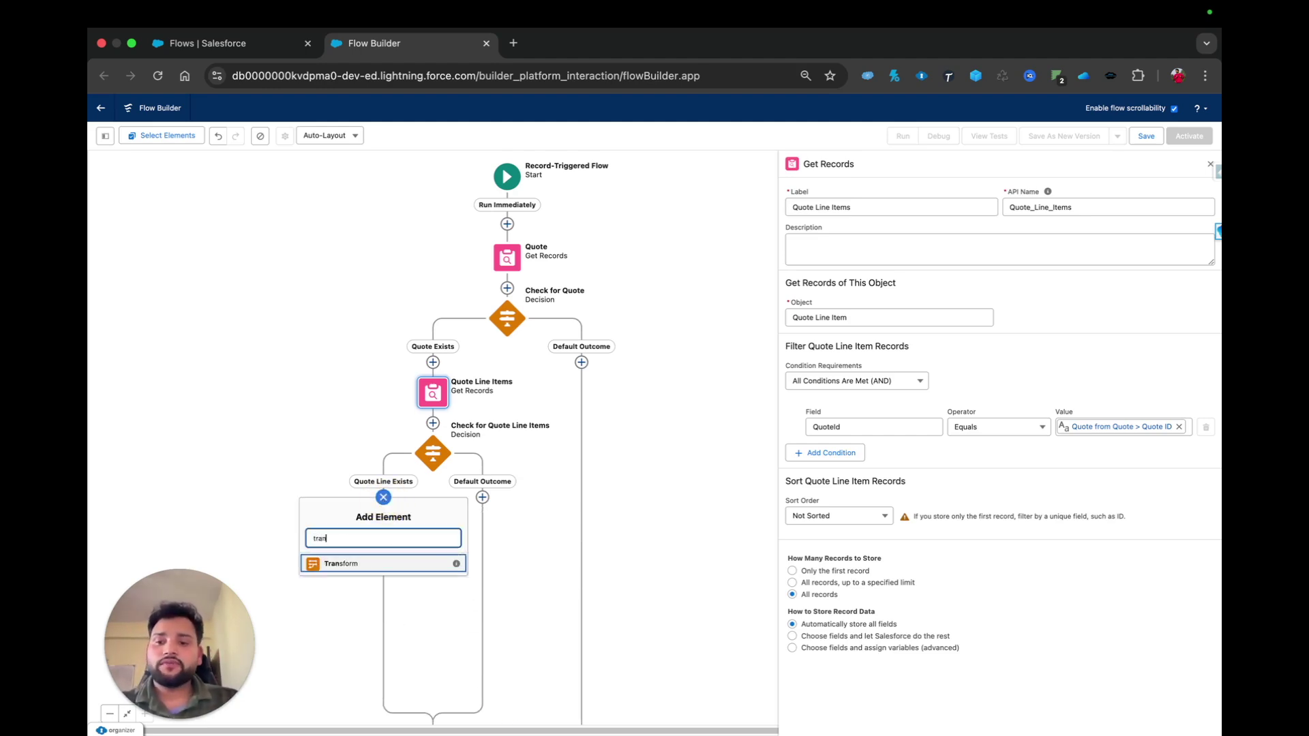
{"action": "left_click", "coordinate": [375, 566]}
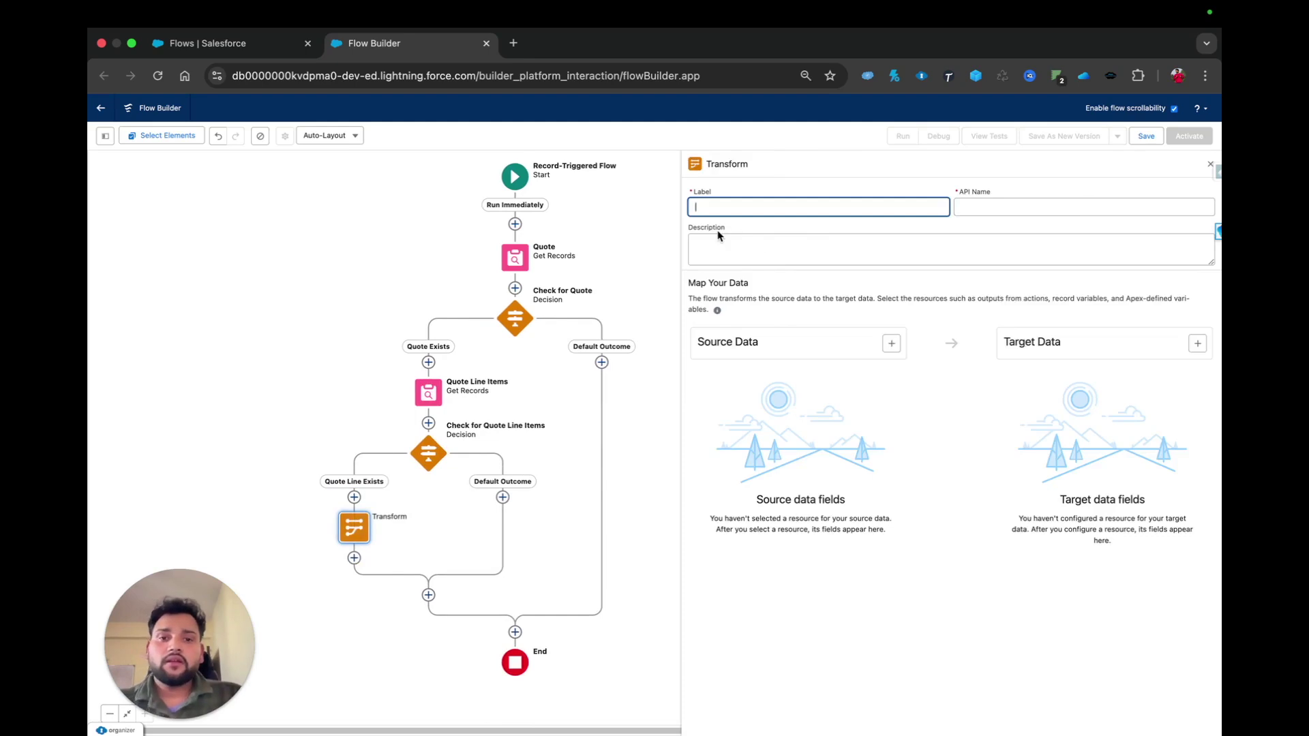
{"action": "type", "text": "Gener"}
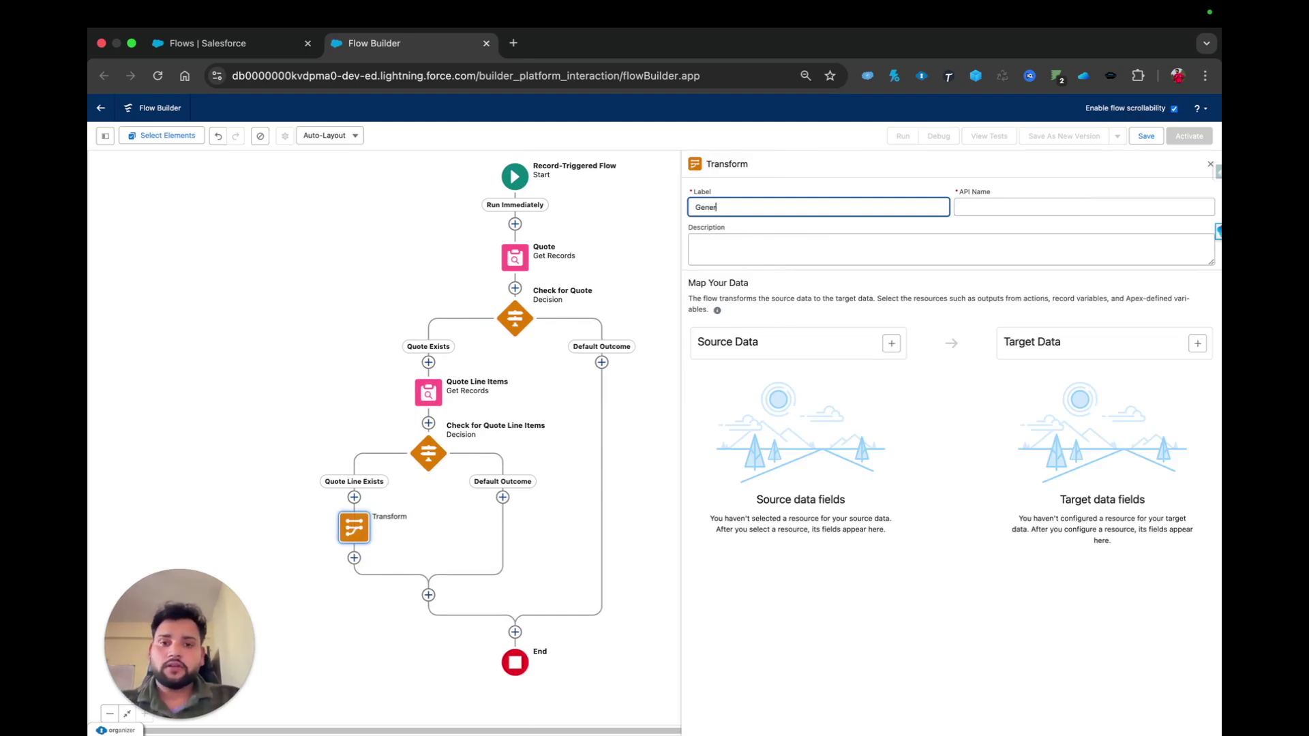
{"action": "type", "text": "ate Opport"}
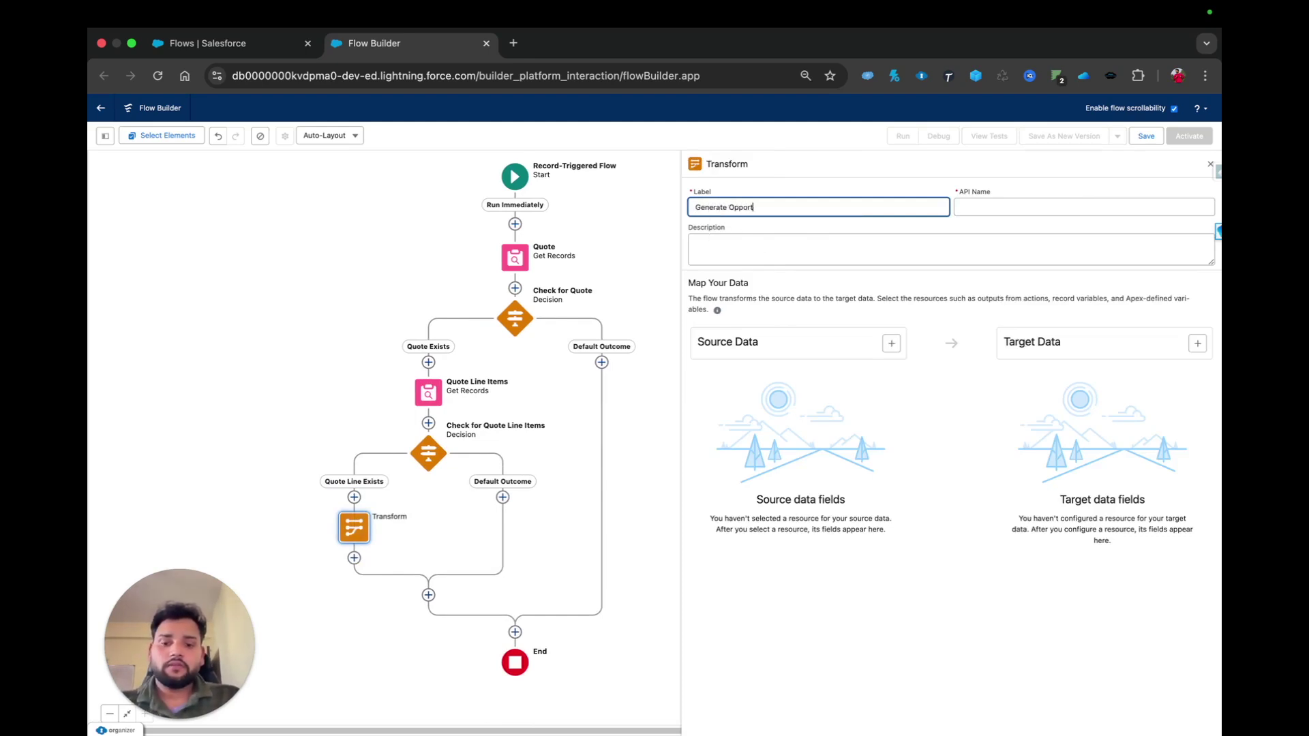
{"action": "type", "text": "unity Line Items"}
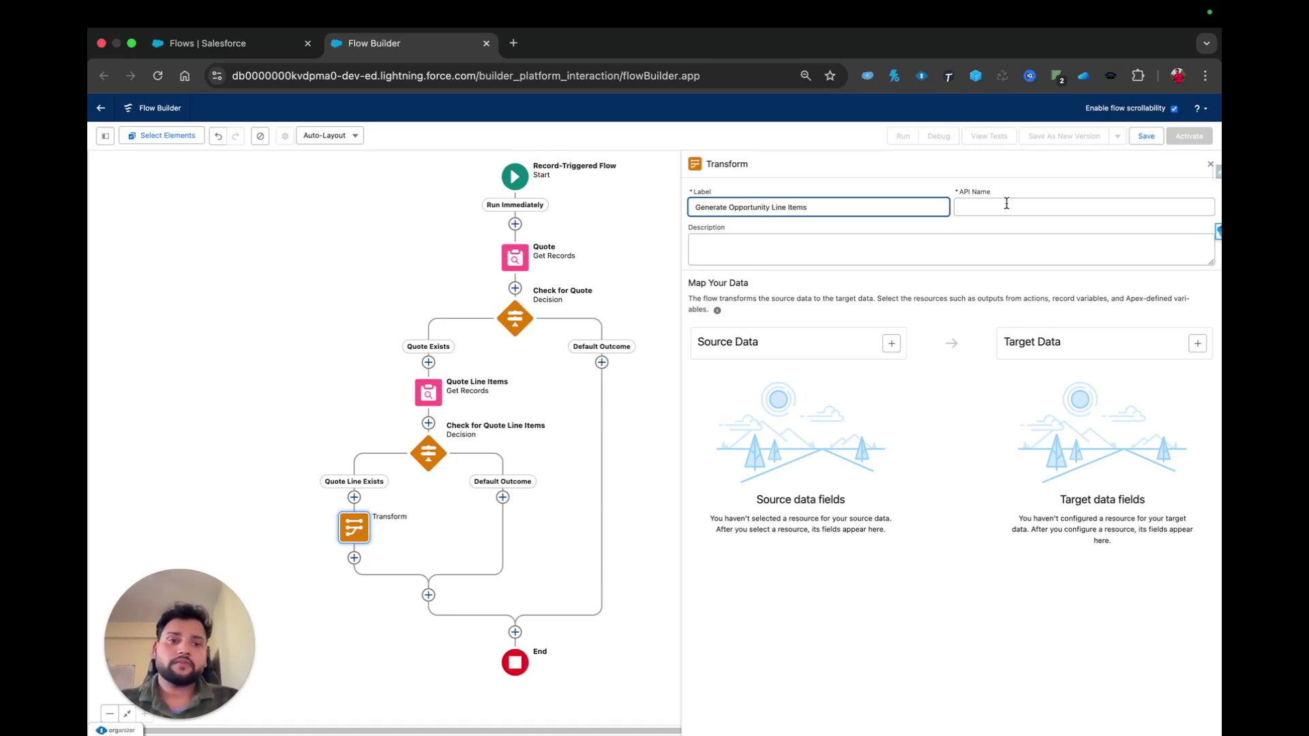
{"action": "left_click", "coordinate": [1003, 206]}
Add the Quote Line Items record collection as the Transform element's source data
{"action": "left_click", "coordinate": [892, 343]}
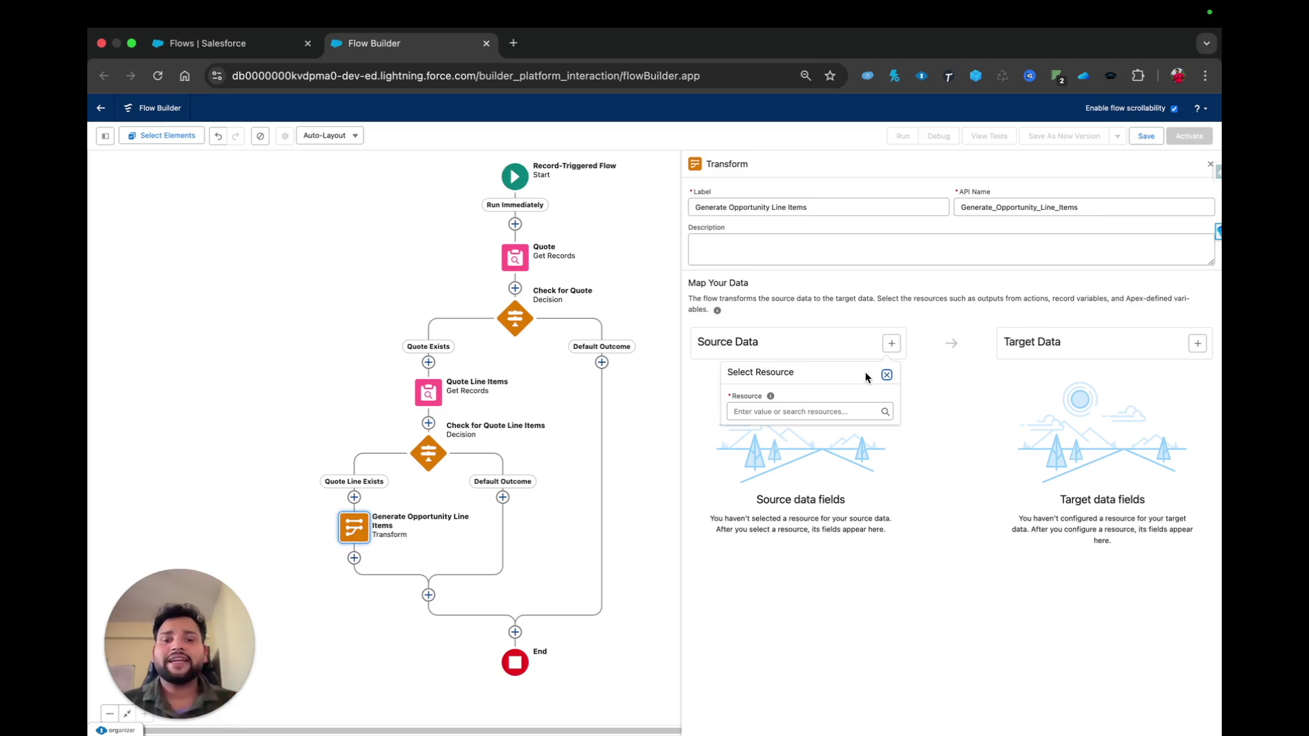
{"action": "left_click", "coordinate": [784, 411]}
{"action": "type", "text": "quo"}
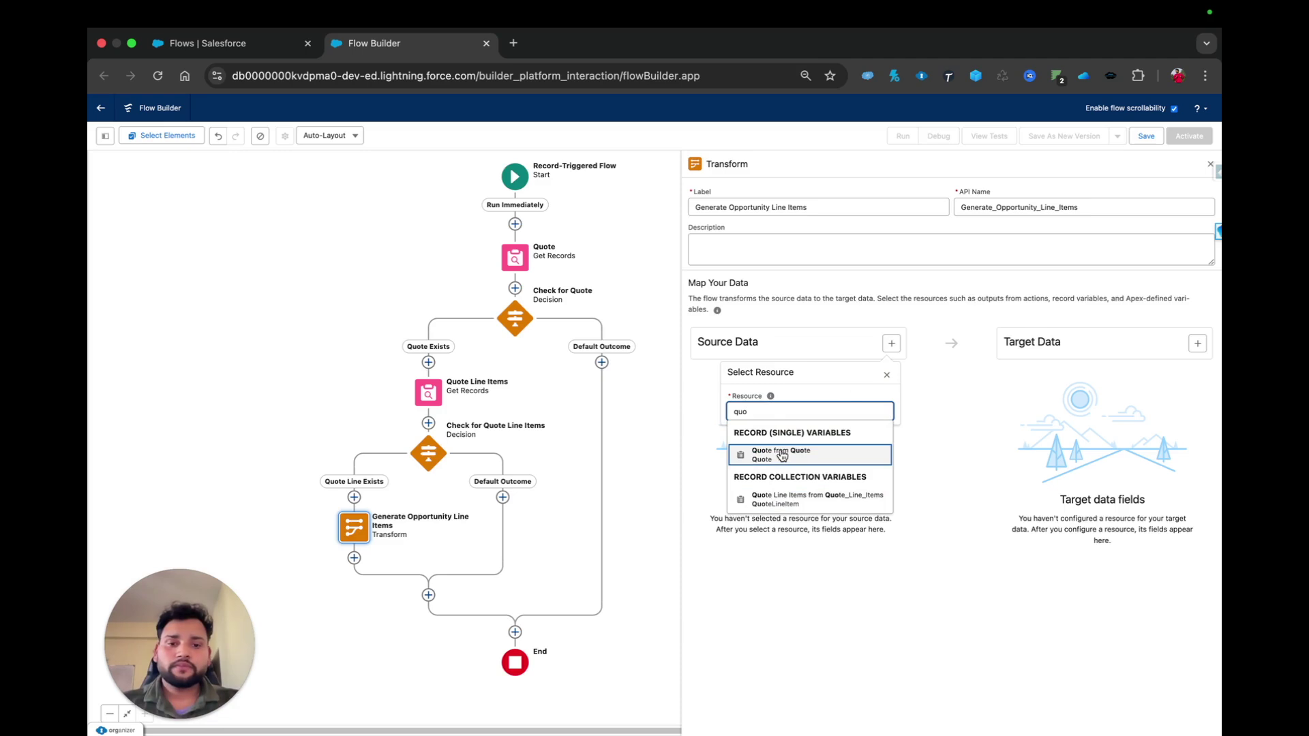
{"action": "left_click", "coordinate": [778, 504]}
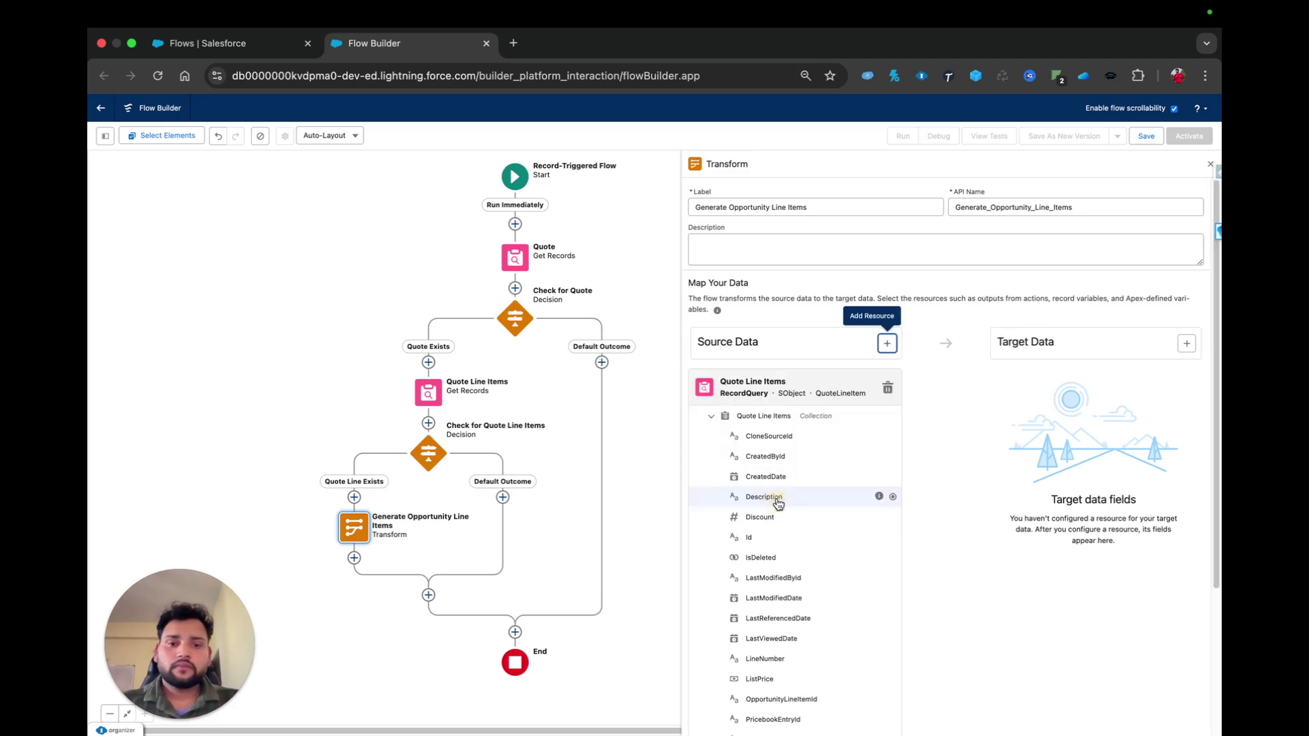
Create the Transform's target data as a Record resource for the Opportunity Product object, allowing multiple values
{"action": "left_click", "coordinate": [1190, 344]}
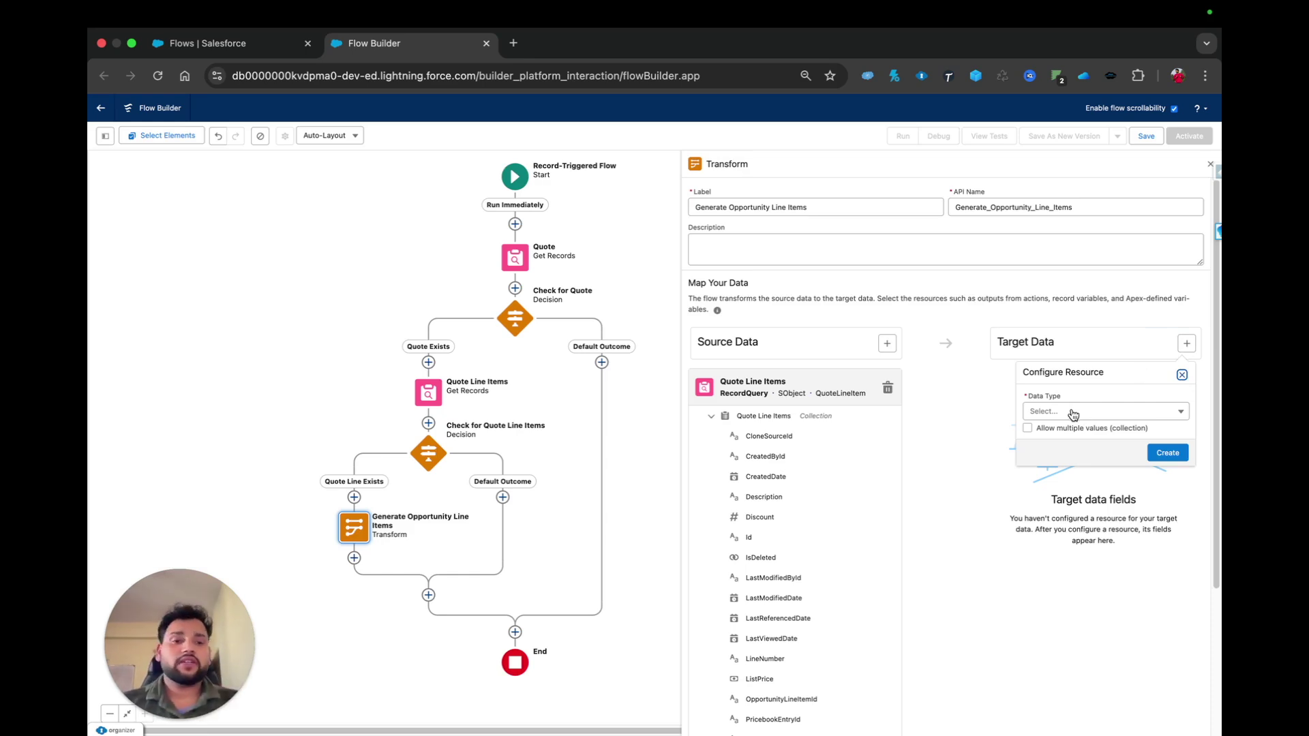
{"action": "left_click", "coordinate": [1070, 414]}
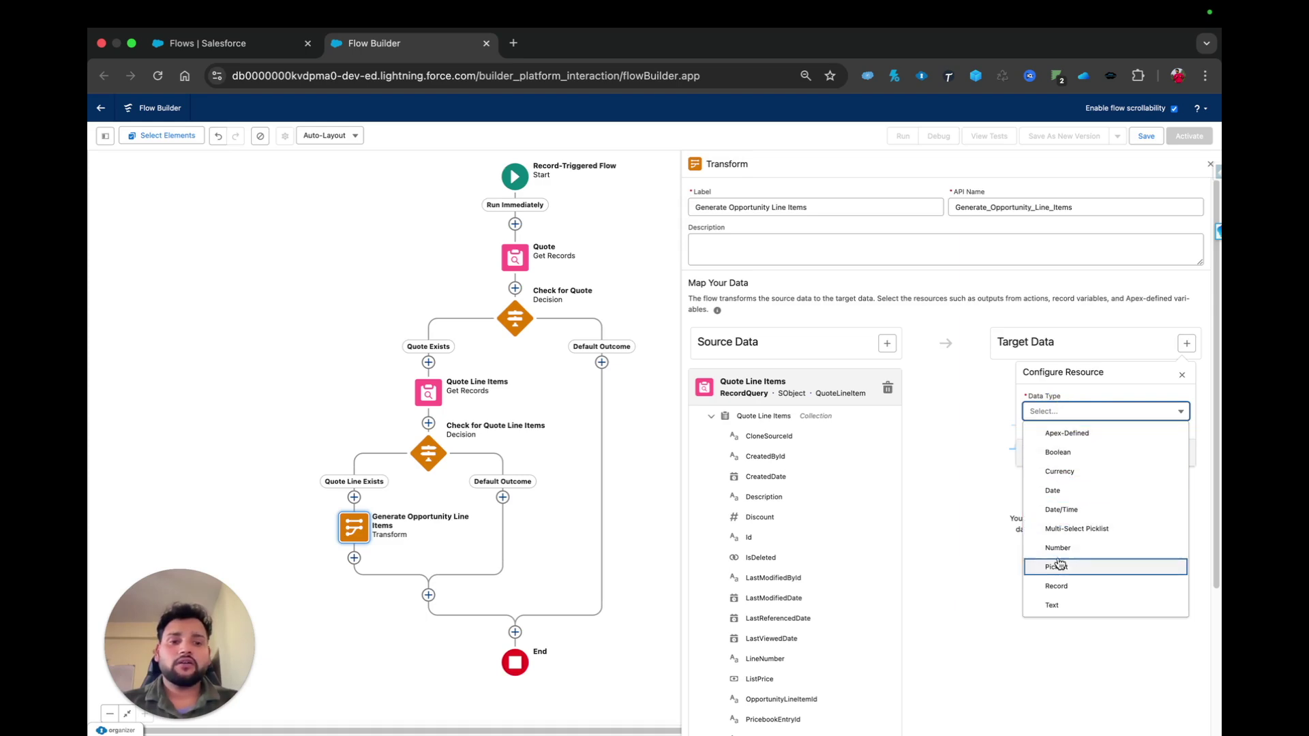
{"action": "left_click", "coordinate": [1057, 586]}
{"action": "left_click", "coordinate": [1028, 428]}
{"action": "left_click", "coordinate": [1041, 459]}
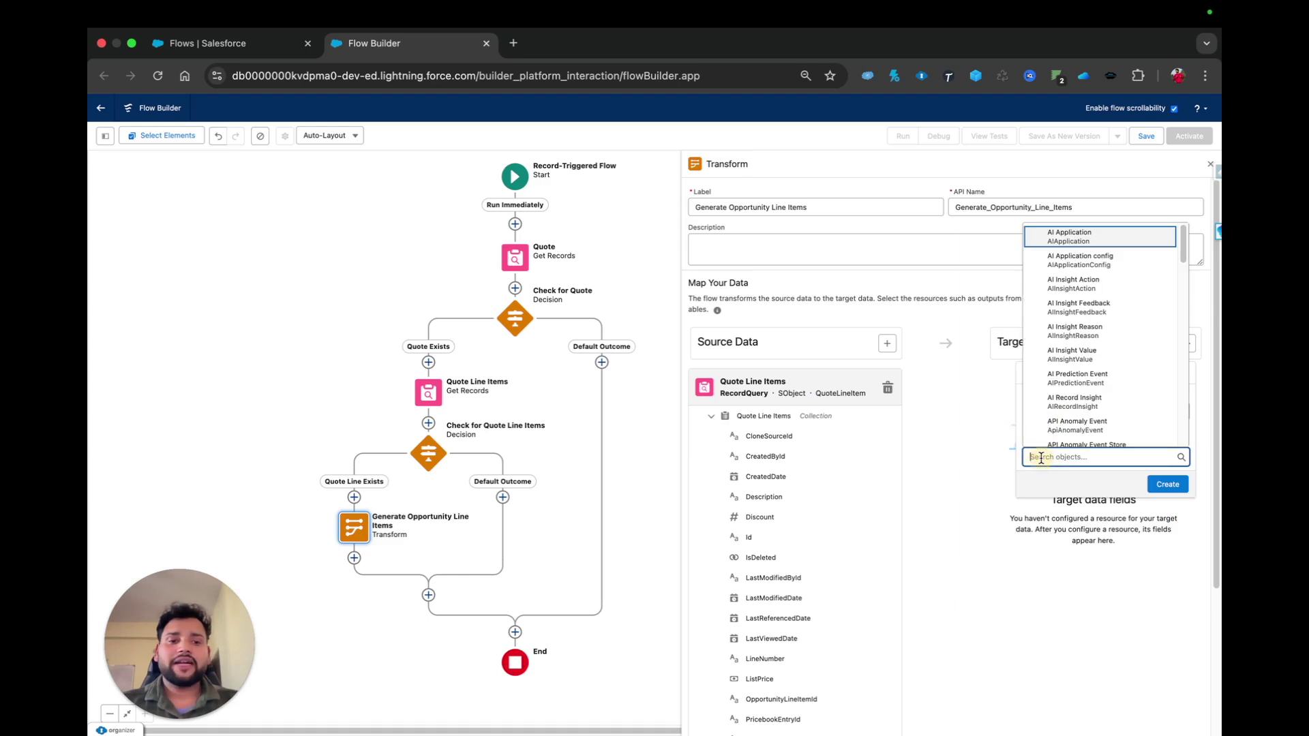
{"action": "type", "text": "opportunity lin"}
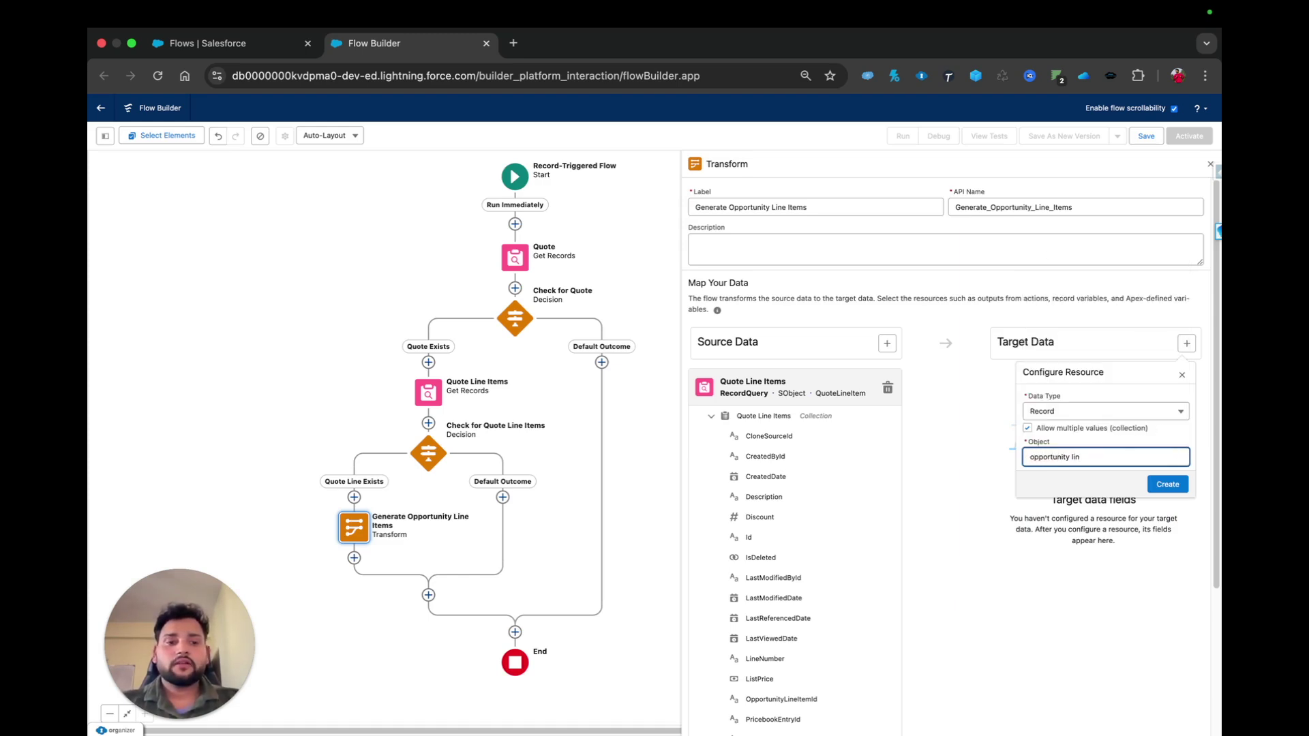
{"action": "key", "text": "BackSpace"}
{"action": "key", "text": "BackSpace"}
{"action": "key", "text": "BackSpace"}
{"action": "key", "text": "BackSpace"}
{"action": "type", "text": "pro"}
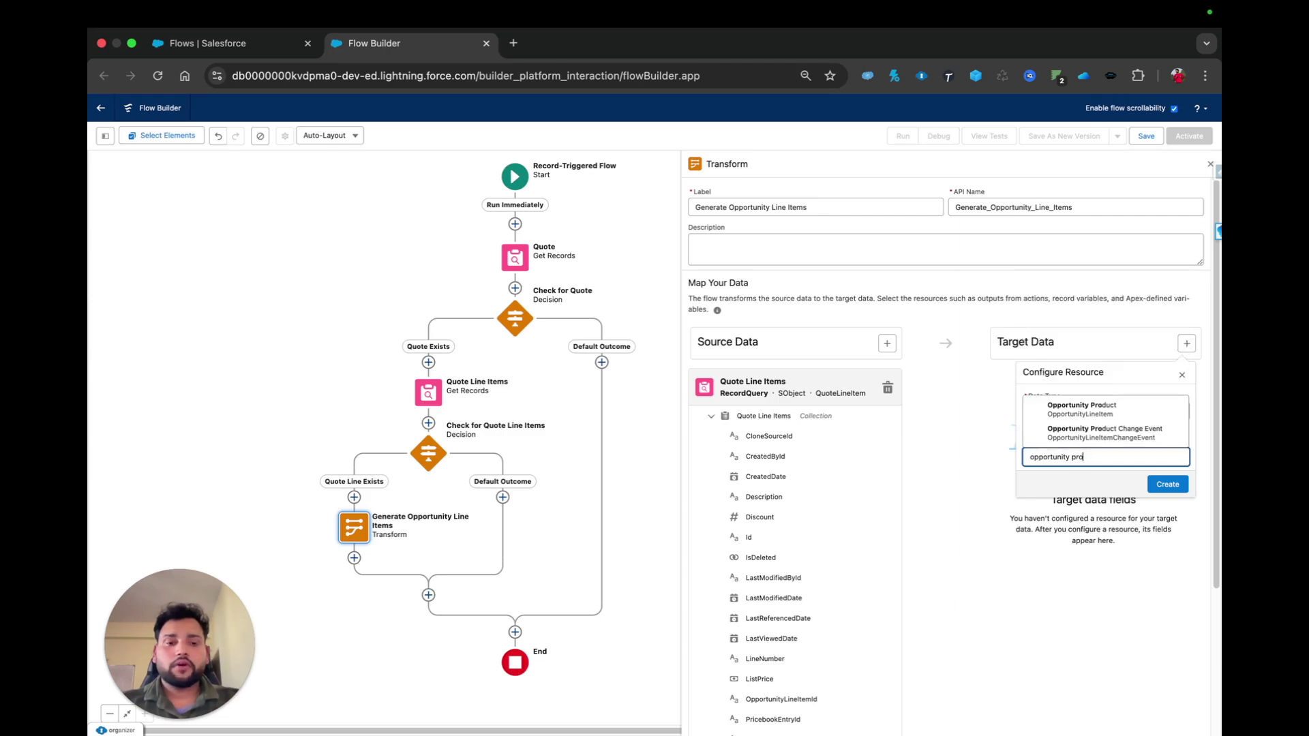
{"action": "type", "text": "d"}
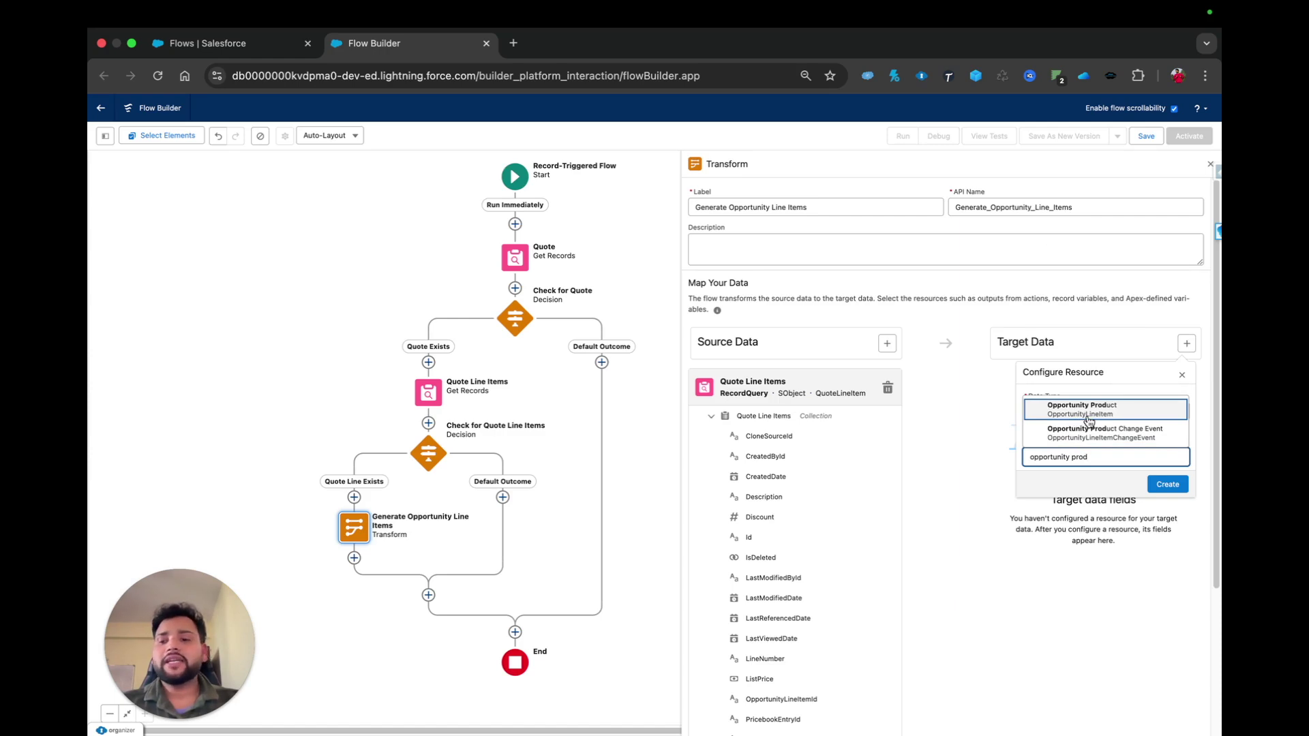
{"action": "left_click", "coordinate": [1087, 417]}
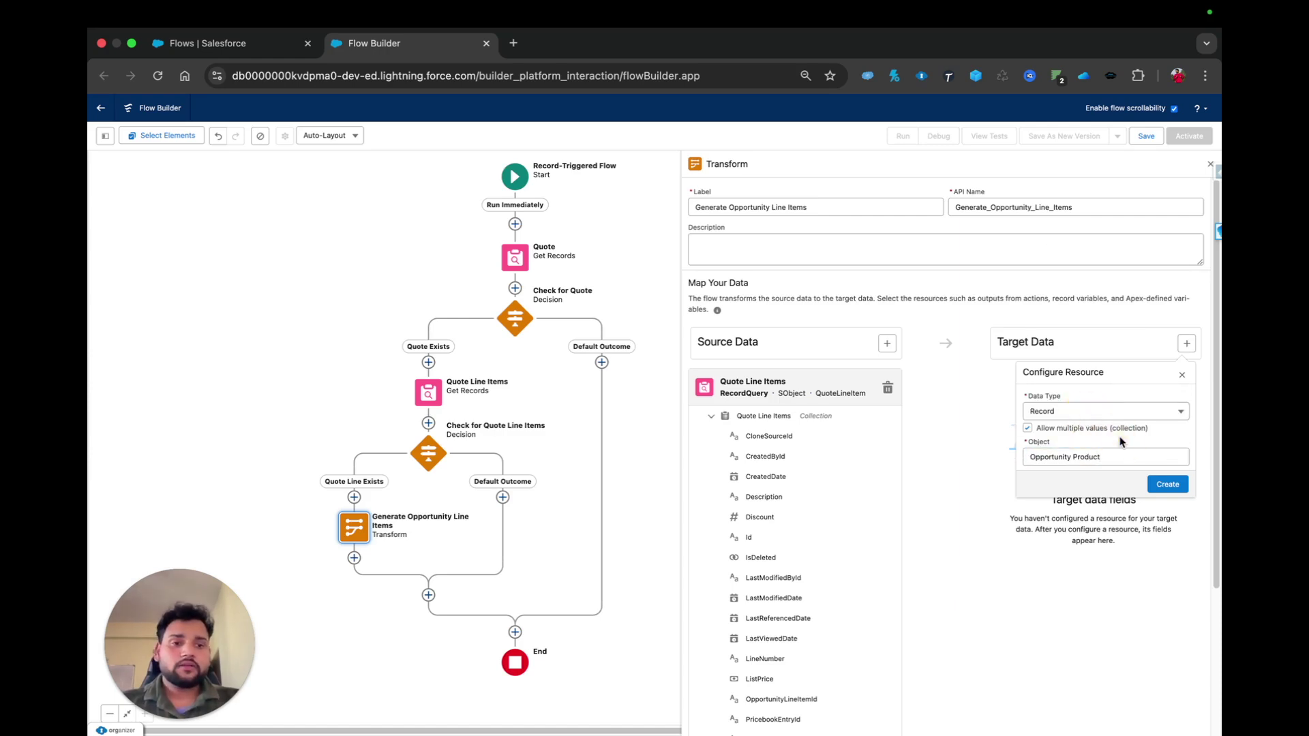
{"action": "left_click", "coordinate": [1169, 487]}
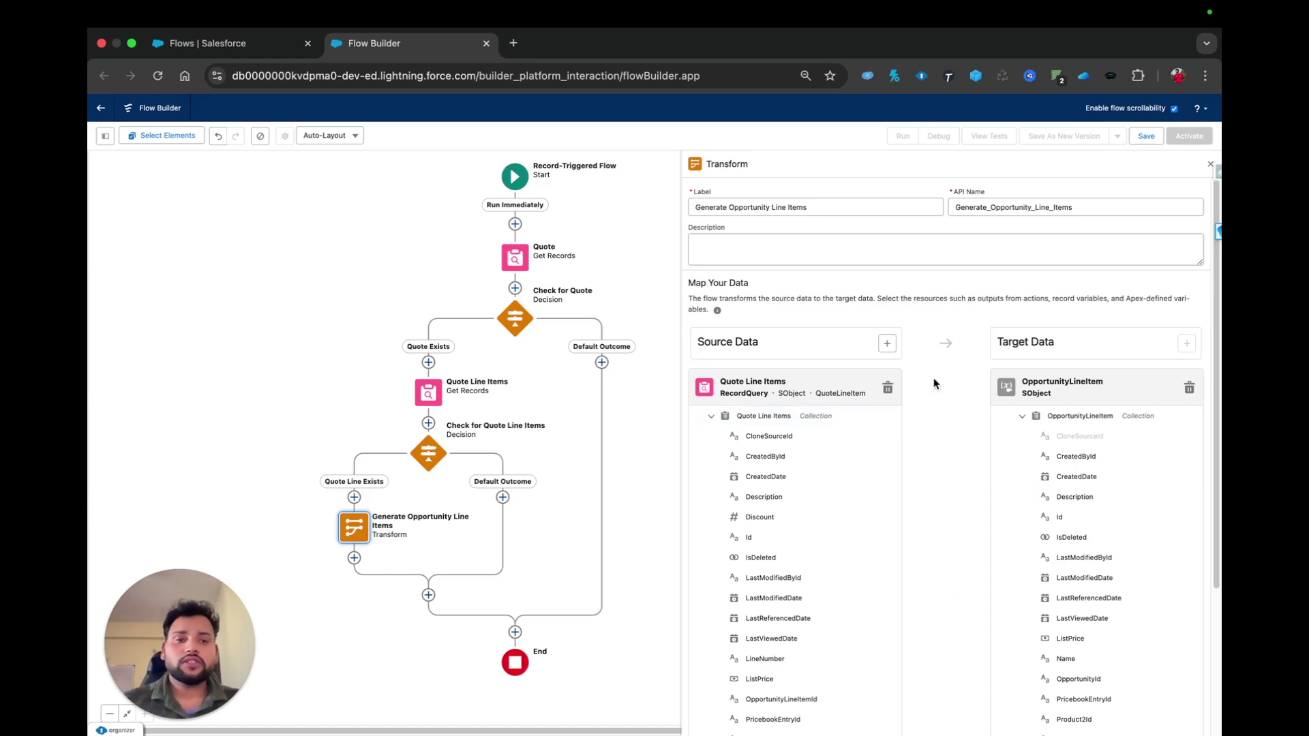
Map the quote line's Description, ListPrice, PricebookEntryId and Product2Id fields to the matching OpportunityLineItem fields
{"action": "scroll", "coordinate": [919, 559], "scroll_direction": "down", "scroll_amount": 3}
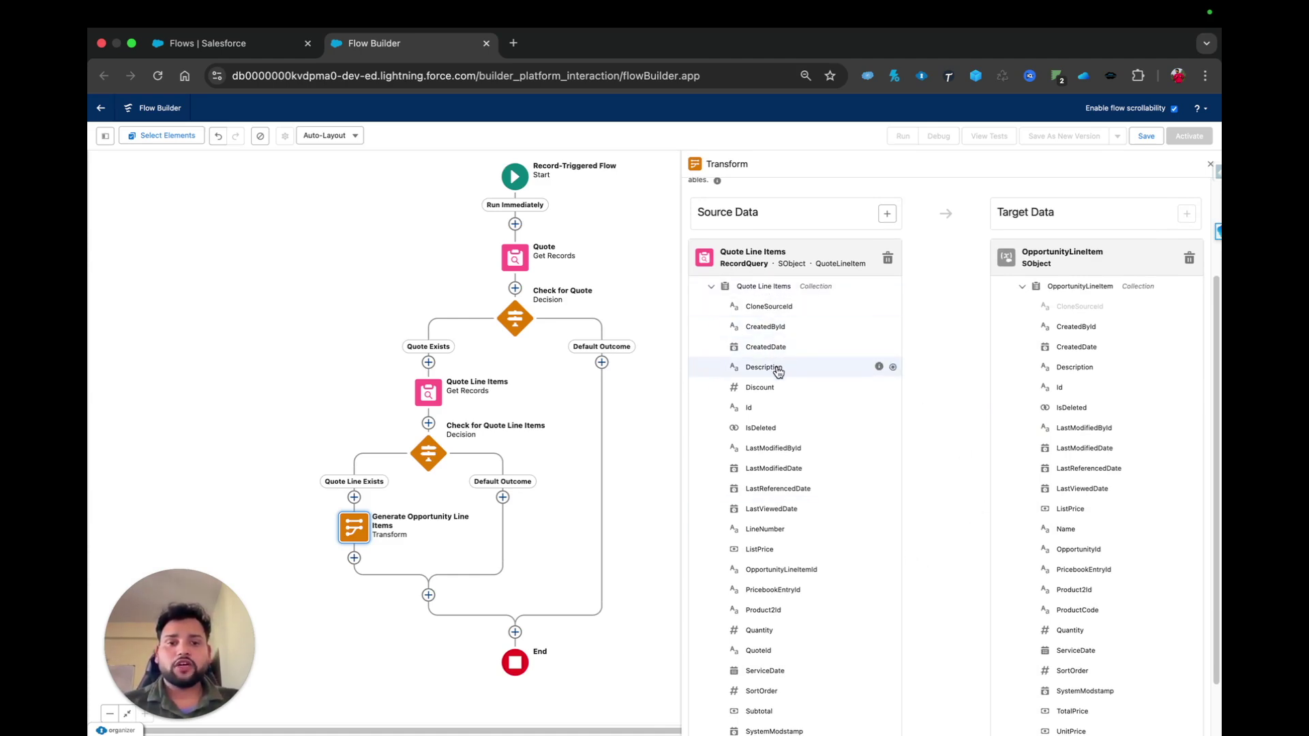
{"action": "left_click", "coordinate": [892, 367]}
{"action": "left_click", "coordinate": [1000, 369]}
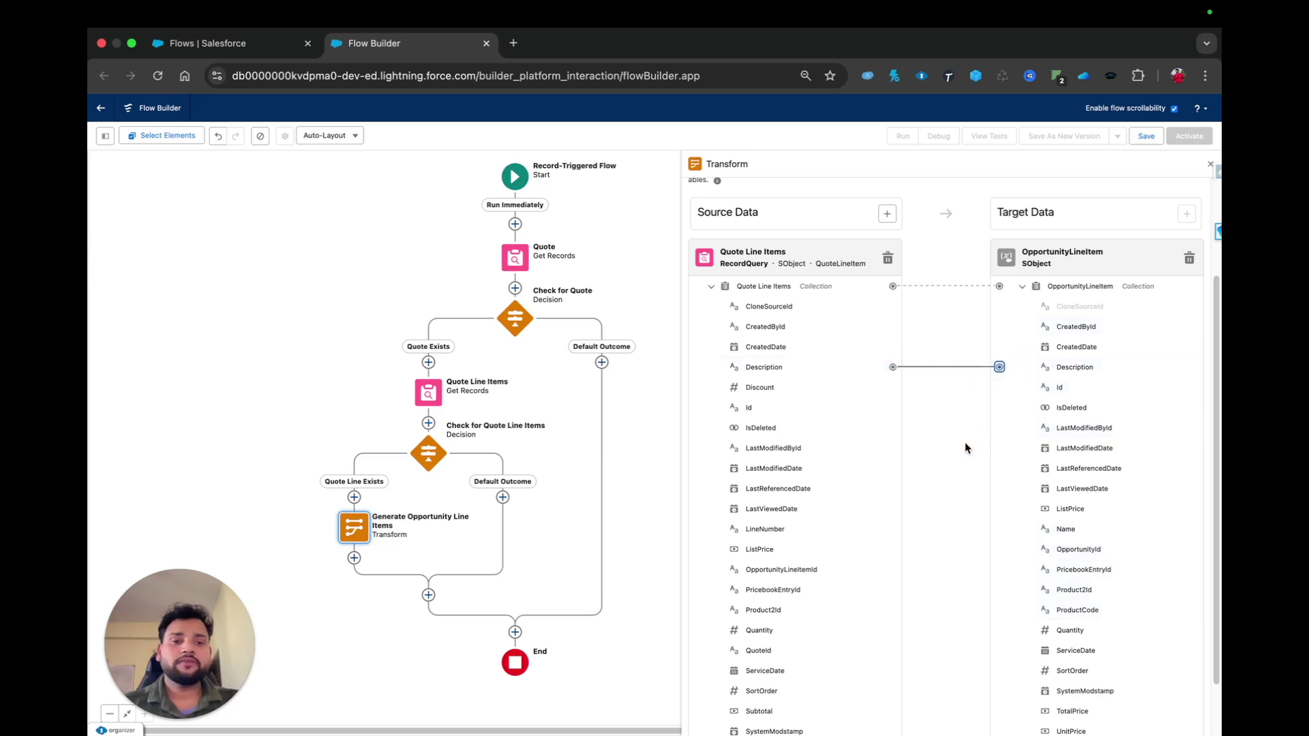
{"action": "scroll", "coordinate": [795, 427], "scroll_direction": "down", "scroll_amount": 2}
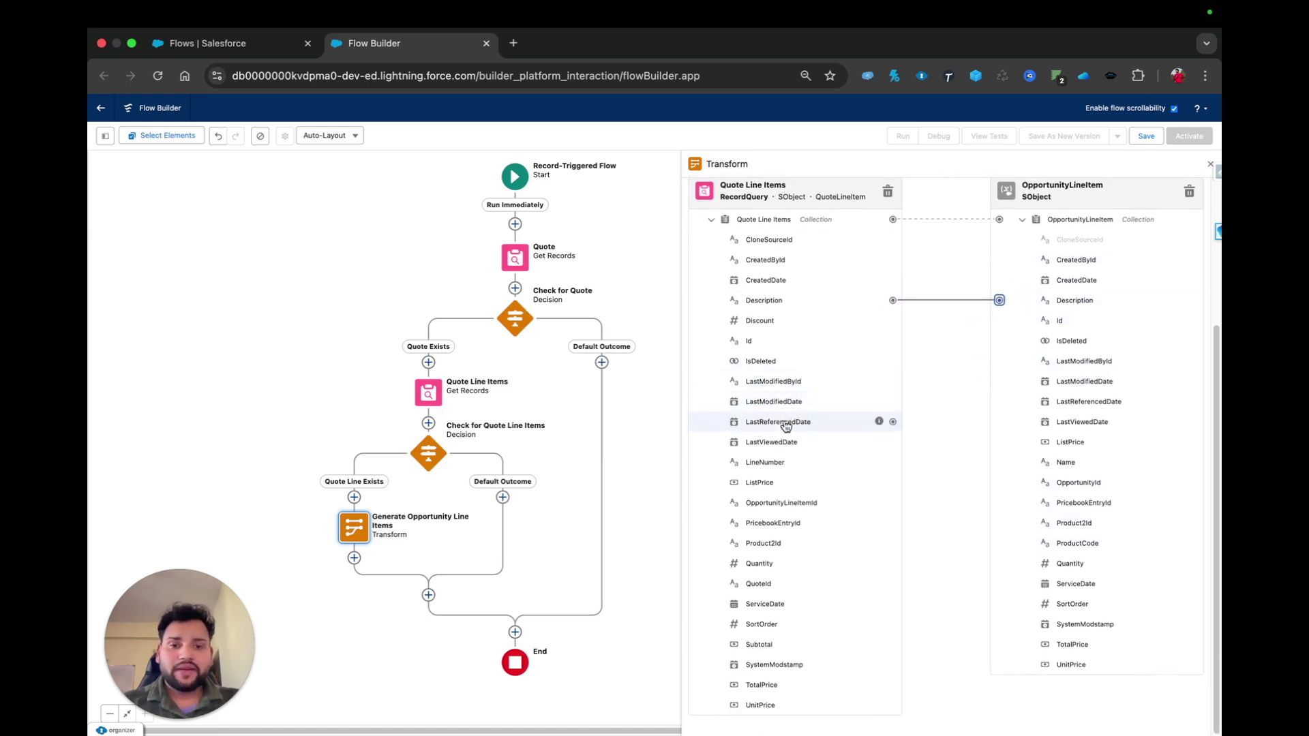
{"action": "left_click", "coordinate": [893, 483]}
{"action": "left_click", "coordinate": [893, 523]}
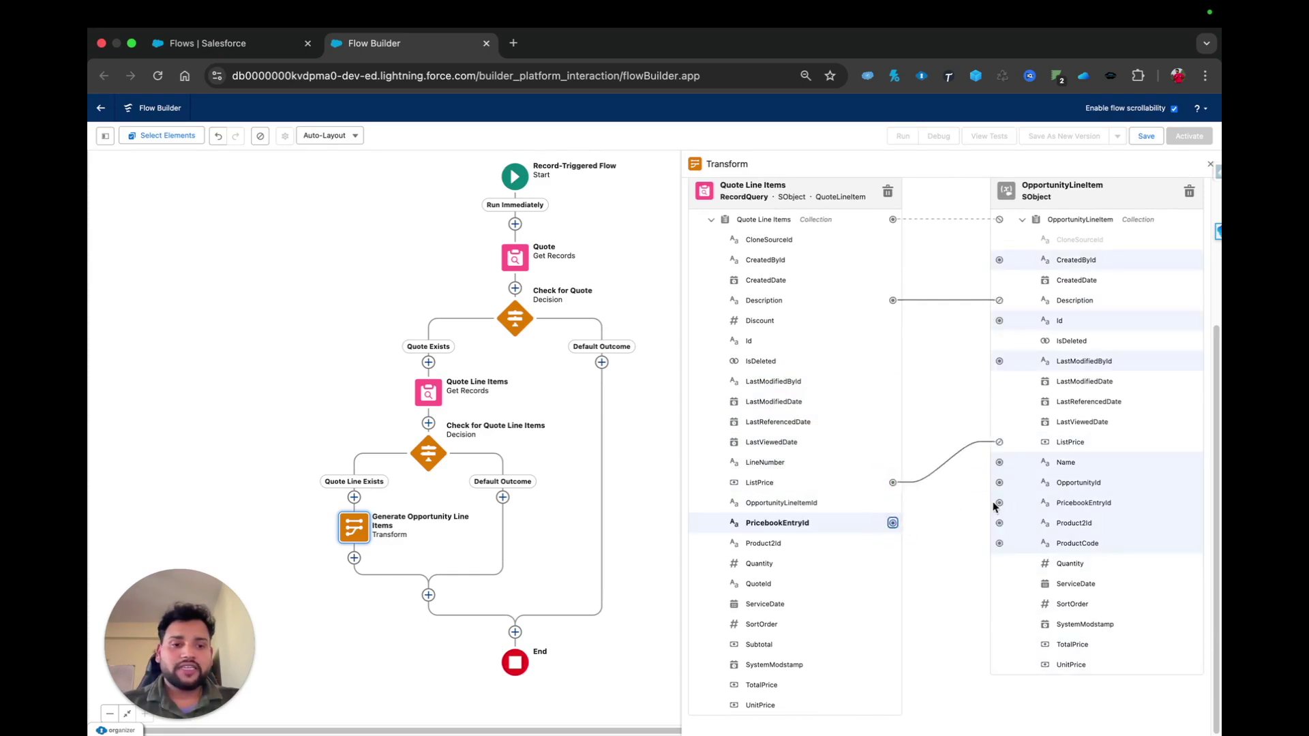
{"action": "left_click", "coordinate": [1000, 503]}
{"action": "left_click", "coordinate": [893, 544]}
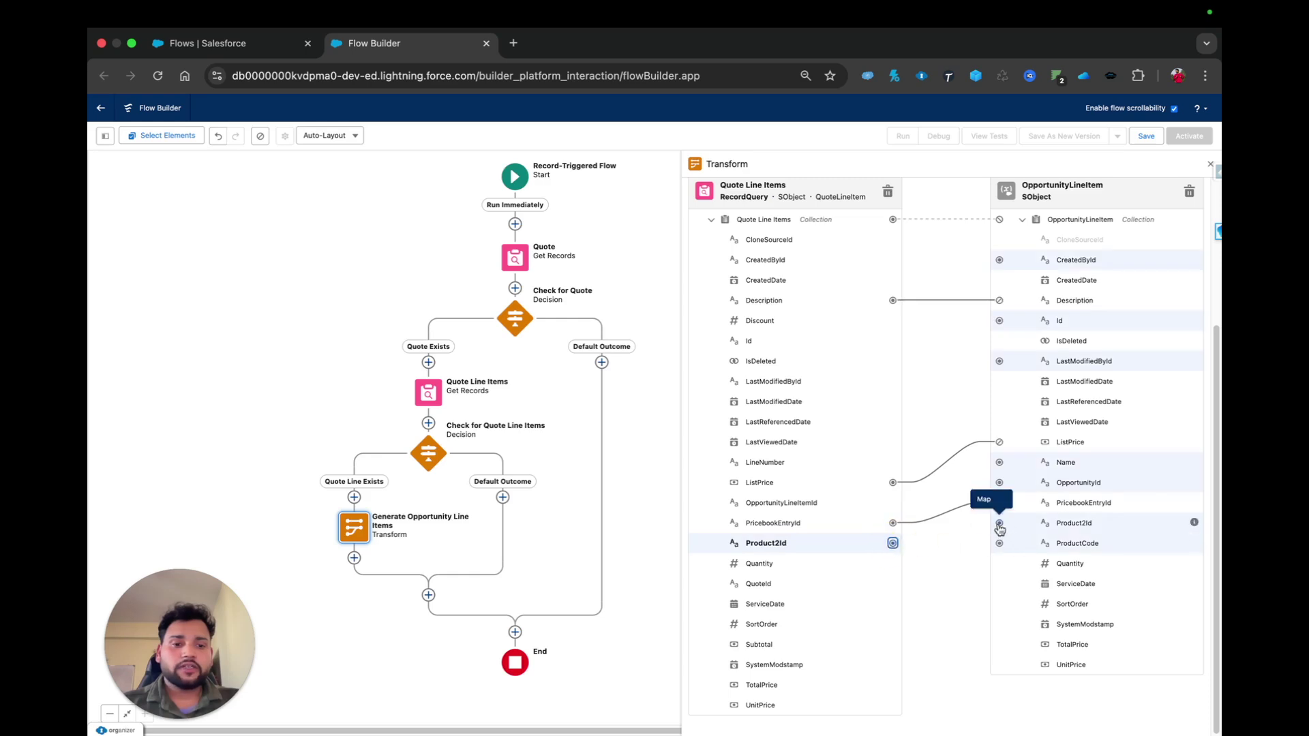
{"action": "left_click", "coordinate": [1000, 523]}
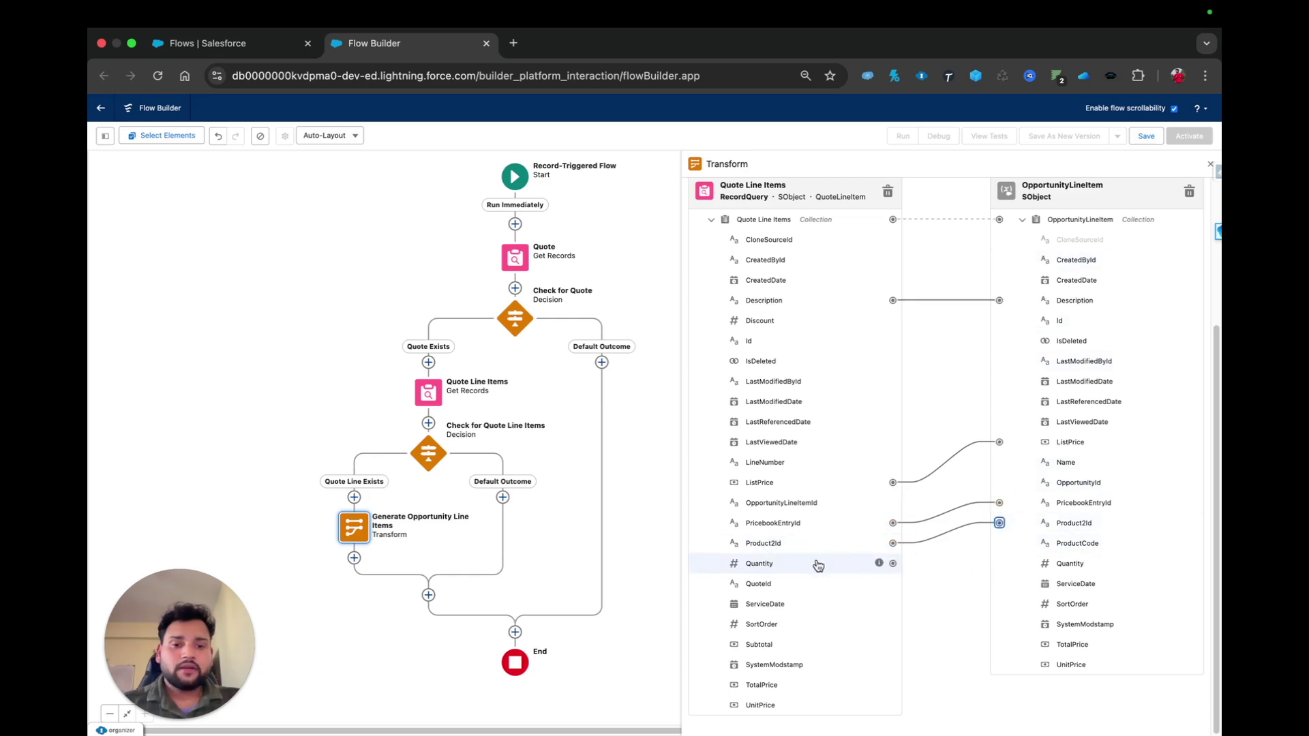
Map the quote line's Quantity, UnitPrice and ServiceDate fields to the matching OpportunityLineItem fields
{"action": "left_click_drag", "start_coordinate": [893, 563], "coordinate": [999, 564]}
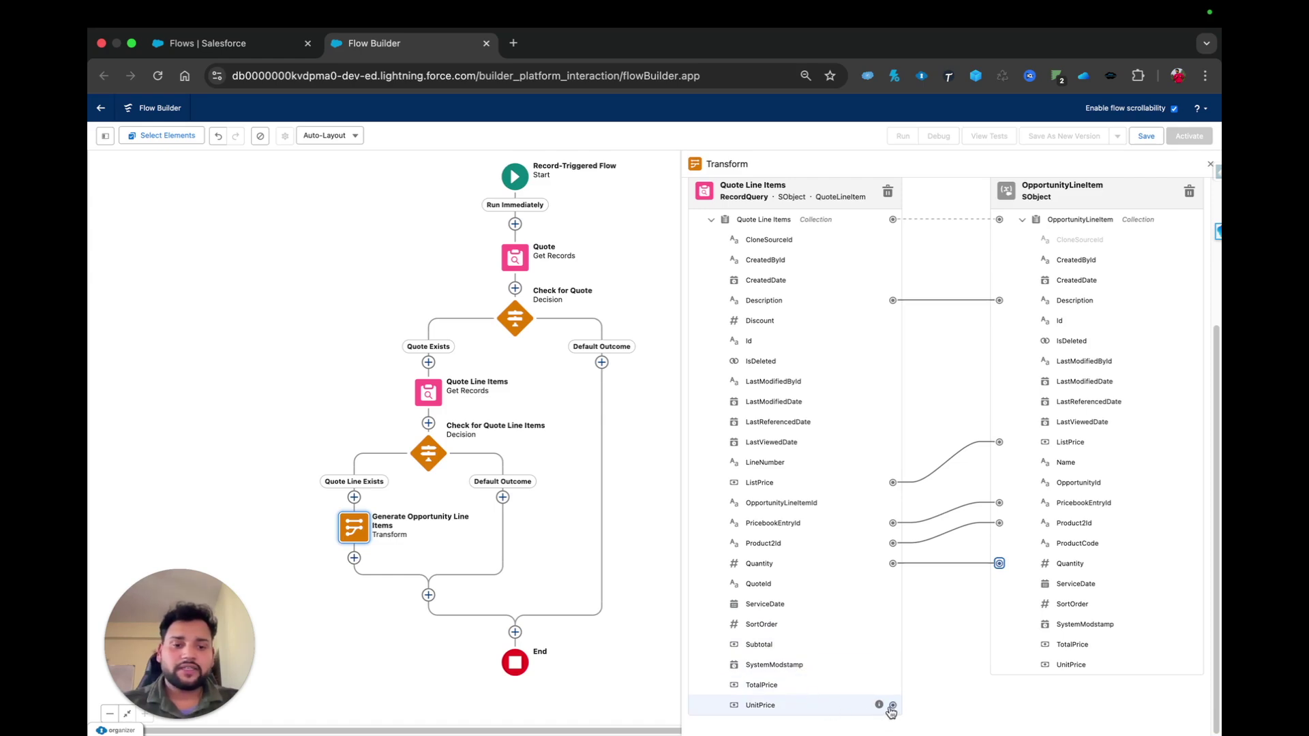
{"action": "left_click_drag", "start_coordinate": [894, 705], "coordinate": [999, 667]}
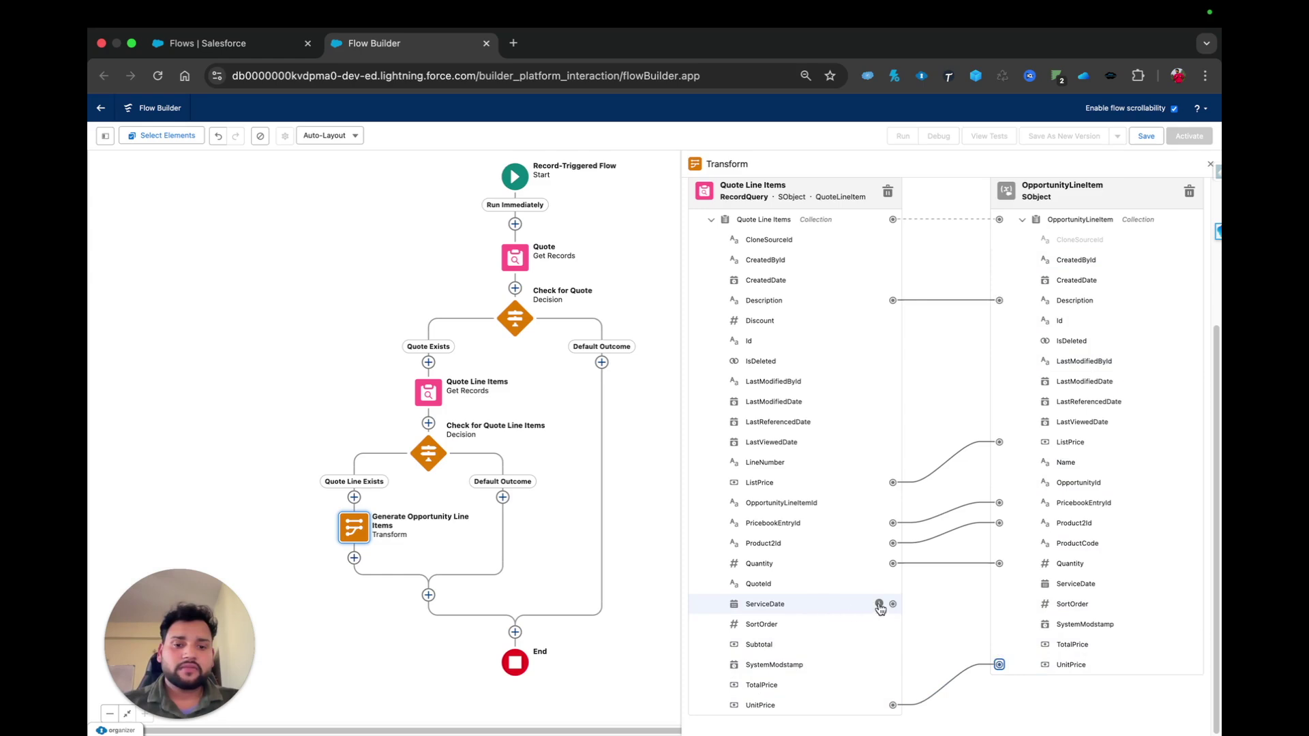
{"action": "left_click_drag", "start_coordinate": [893, 604], "coordinate": [999, 584]}
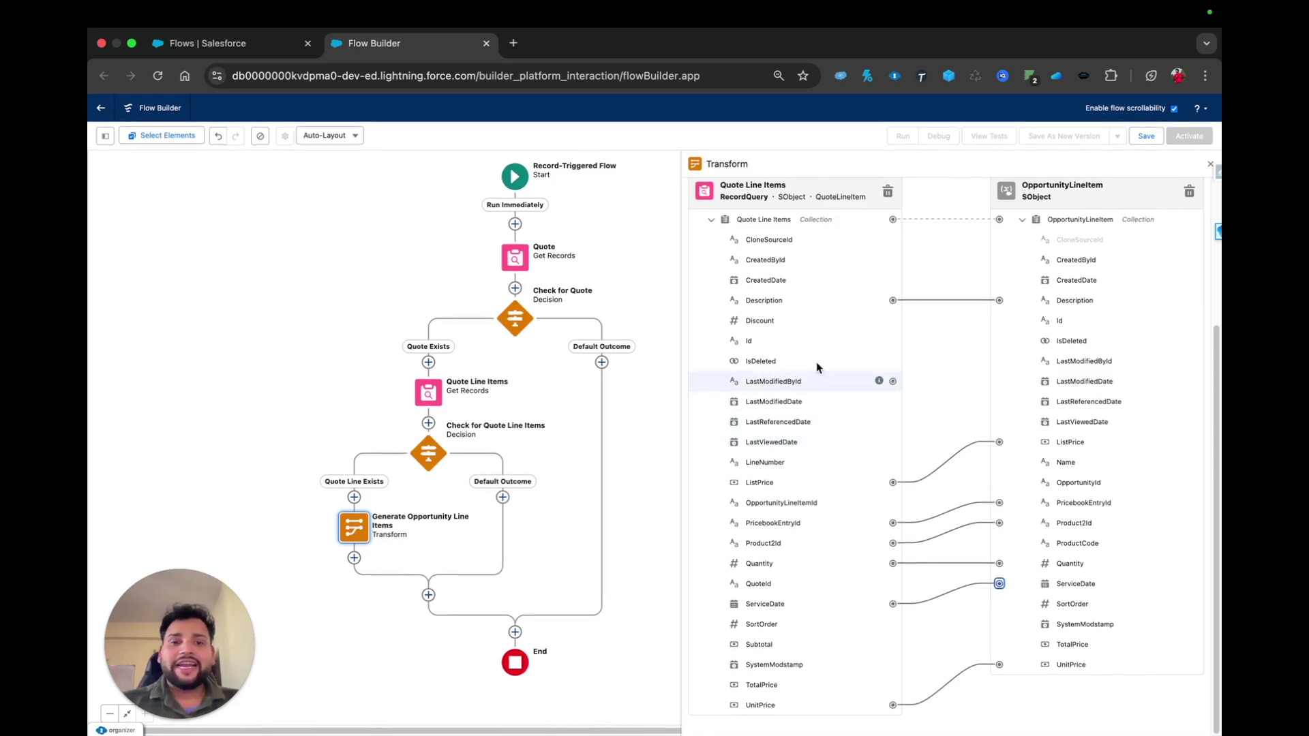
Add the triggering Opportunity $Record as a second source data resource of the Transform
{"action": "scroll", "coordinate": [753, 327], "scroll_direction": "up", "scroll_amount": 2}
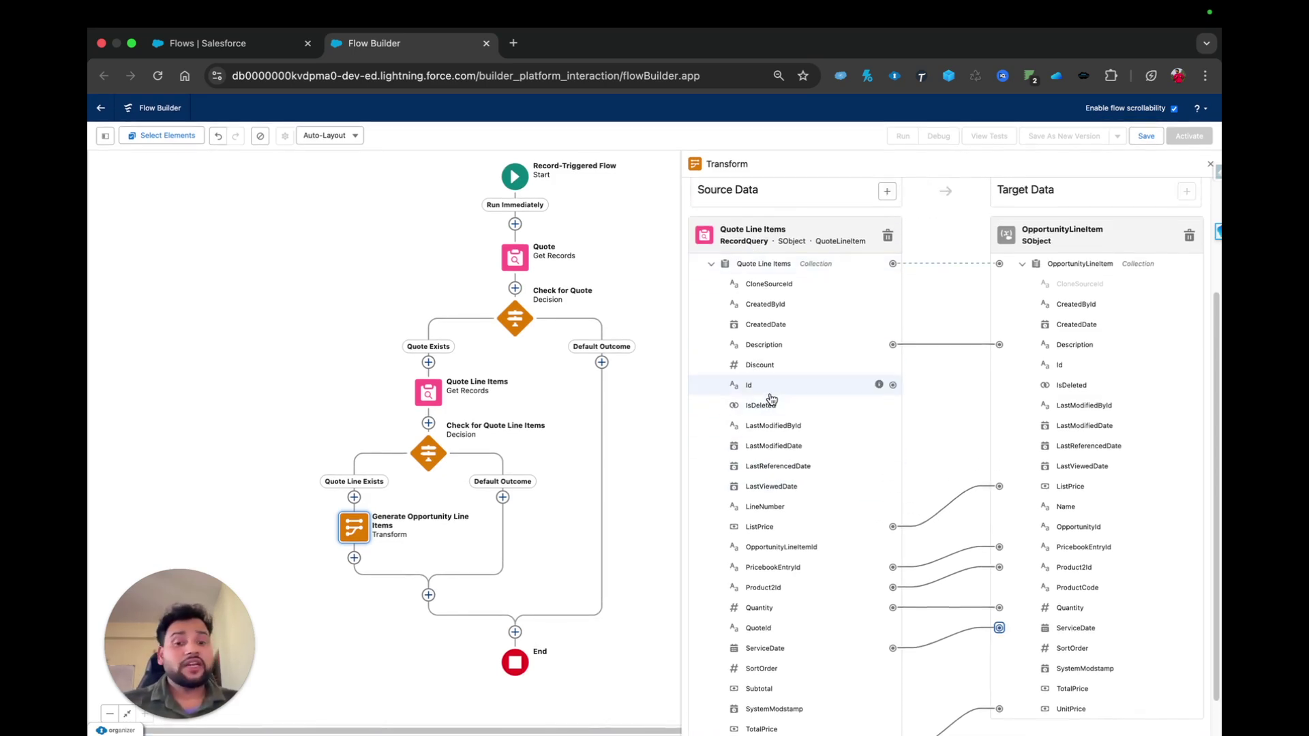
{"action": "scroll", "coordinate": [748, 280], "scroll_direction": "up", "scroll_amount": 4}
{"action": "scroll", "coordinate": [748, 280], "scroll_direction": "up", "scroll_amount": 1}
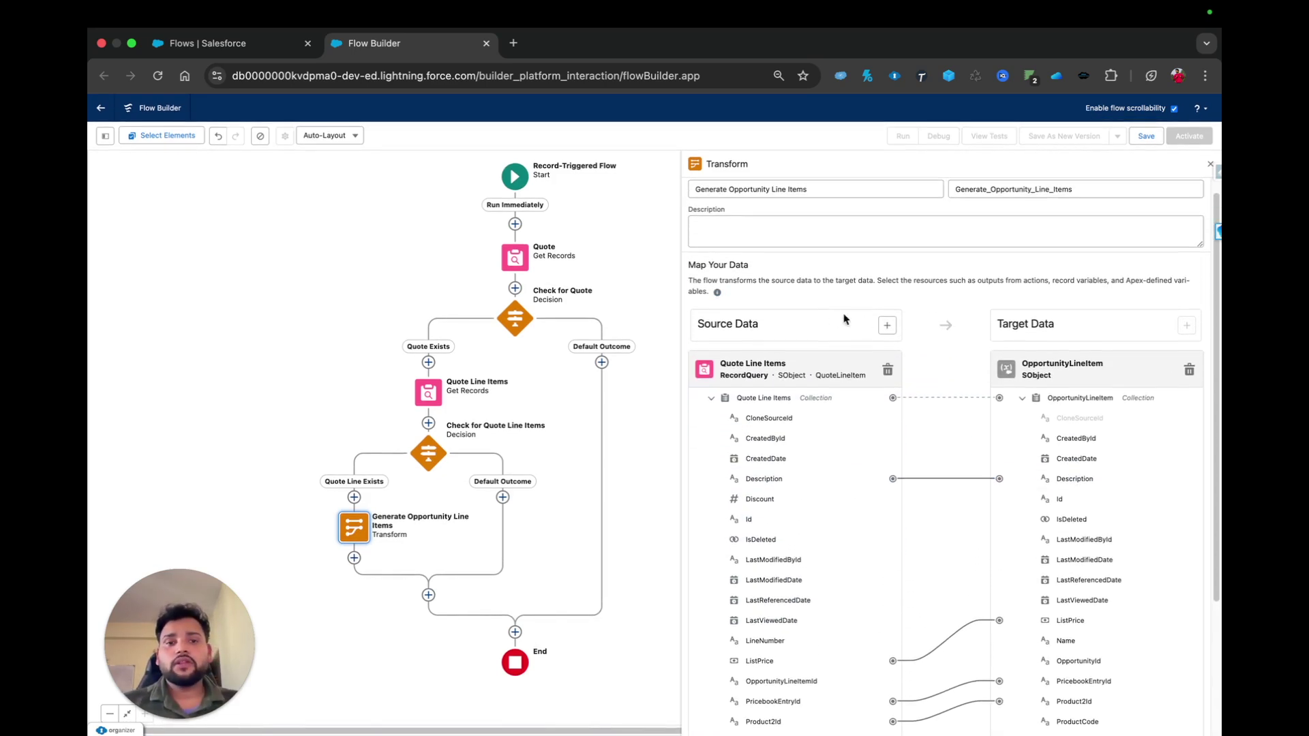
{"action": "left_click", "coordinate": [887, 325]}
{"action": "left_click", "coordinate": [746, 394]}
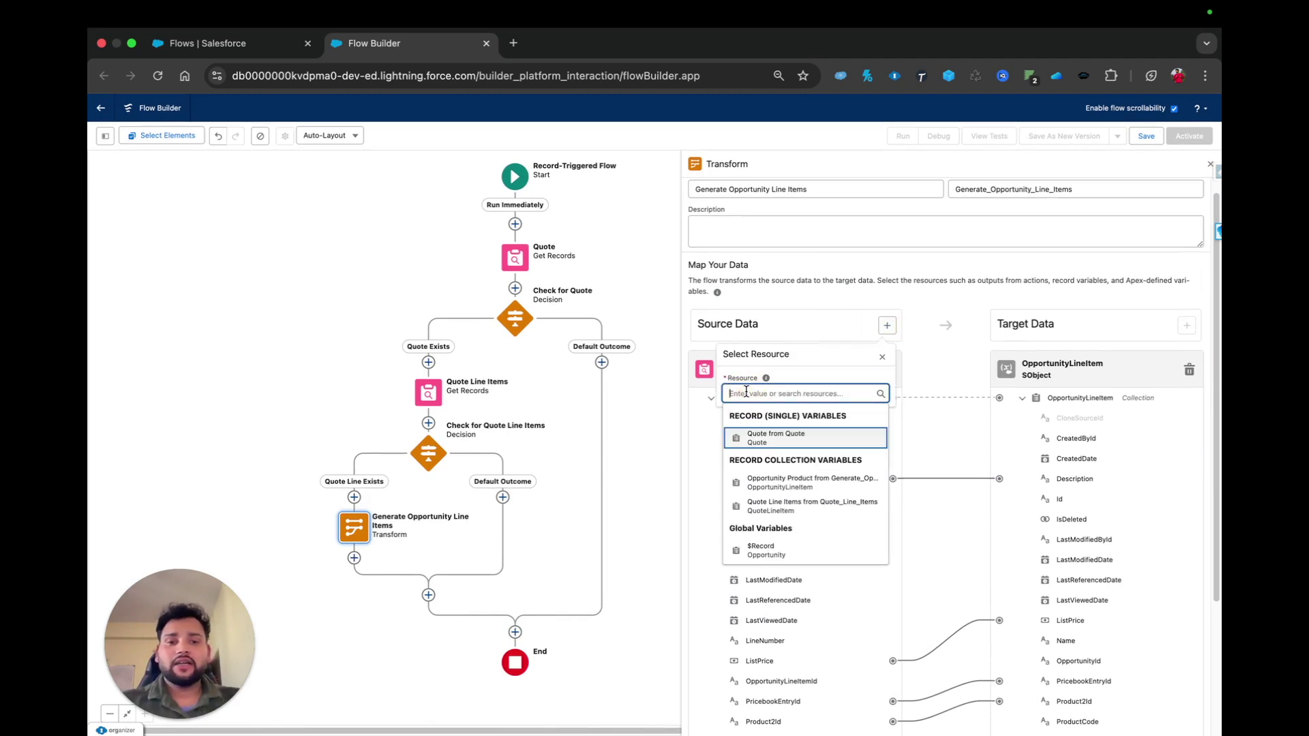
{"action": "type", "text": "opp"}
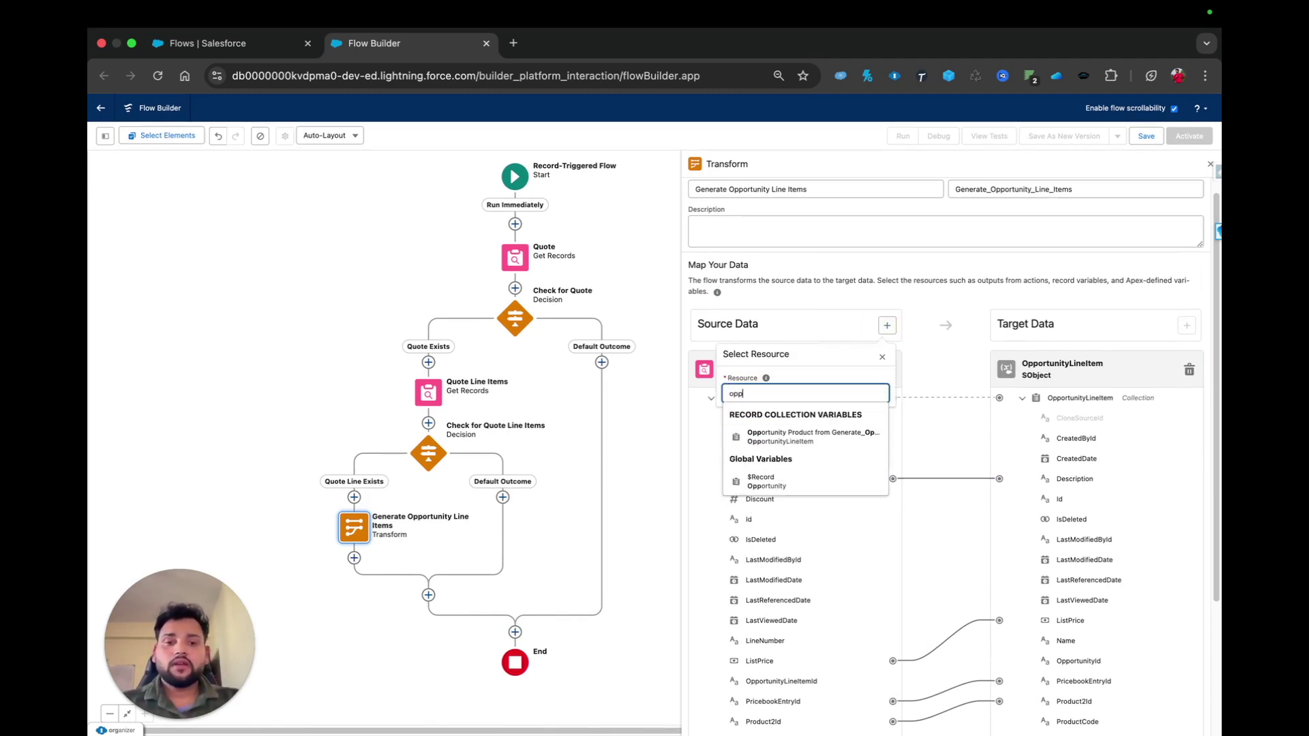
{"action": "left_click", "coordinate": [768, 480]}
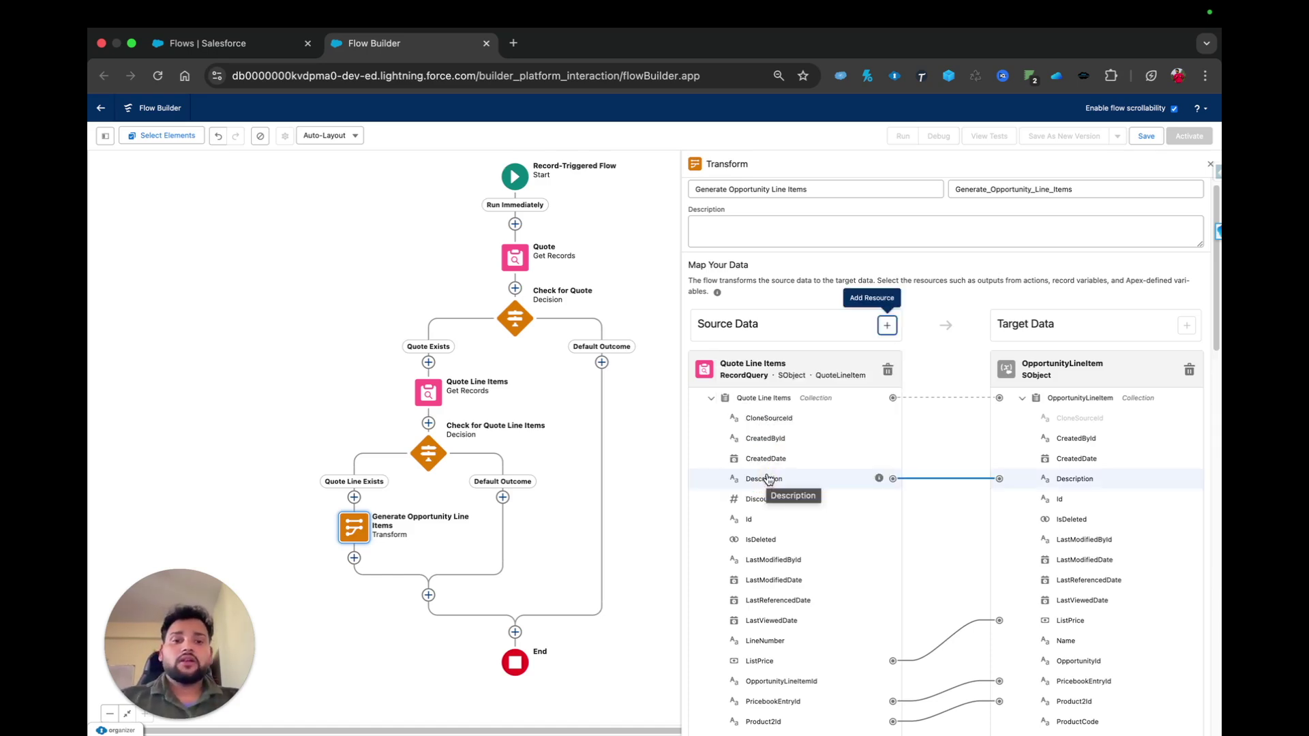
Collapse the Quote Line Items source branch and map the $Record Id to the OpportunityLineItem's OpportunityId
{"action": "left_click", "coordinate": [708, 399]}
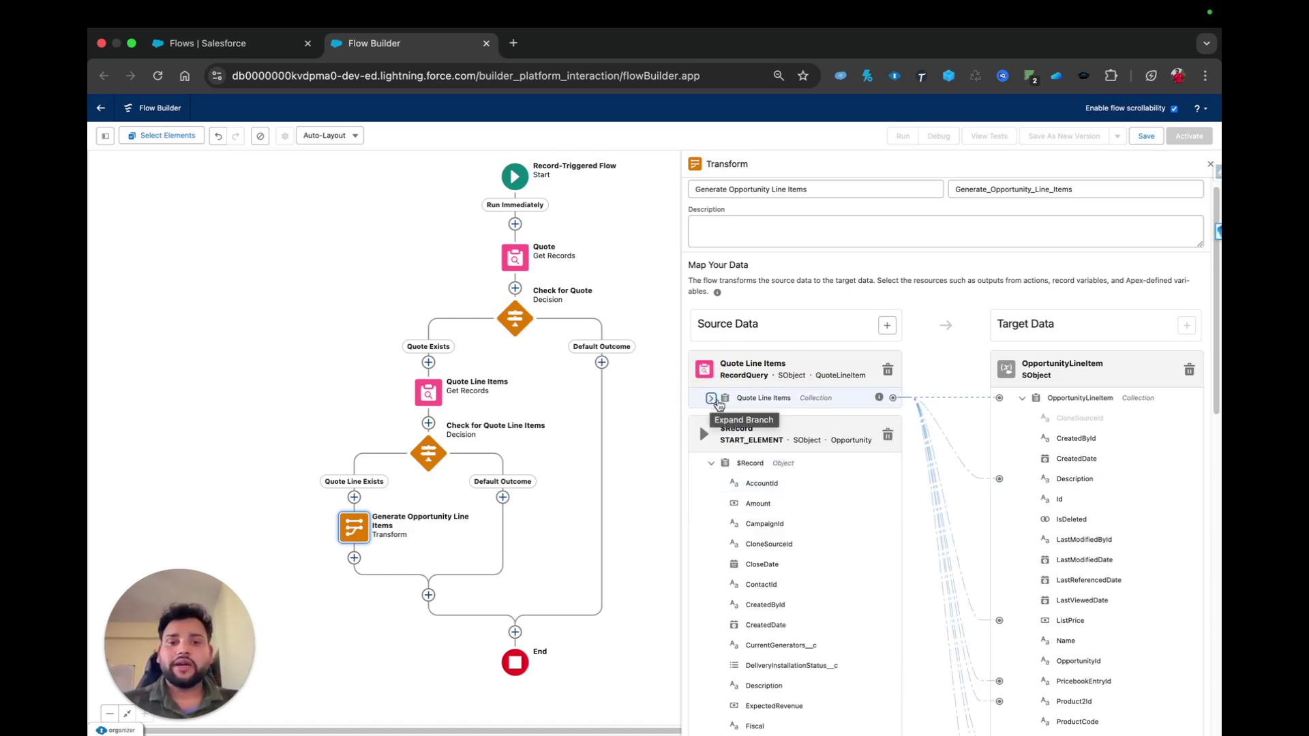
{"action": "scroll", "coordinate": [750, 355], "scroll_direction": "down", "scroll_amount": 5}
{"action": "scroll", "coordinate": [753, 308], "scroll_direction": "down", "scroll_amount": 1}
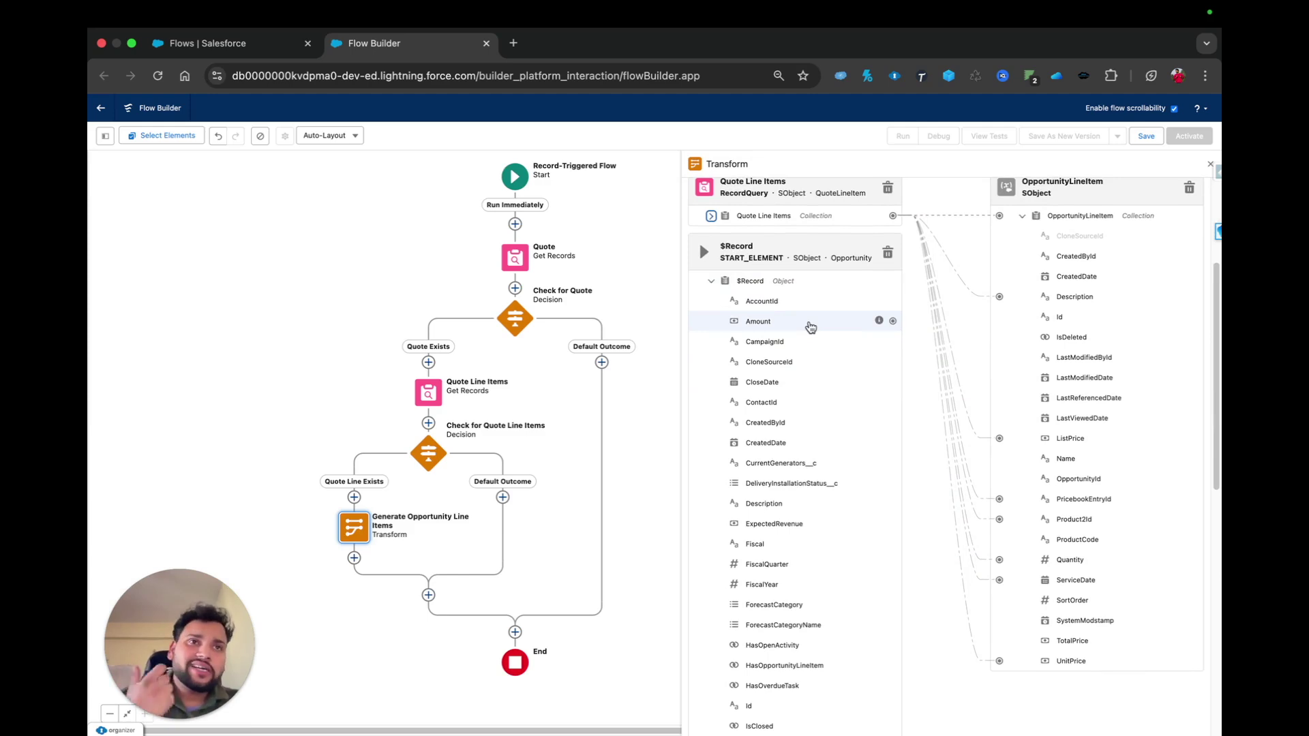
{"action": "scroll", "coordinate": [791, 477], "scroll_direction": "down", "scroll_amount": 6}
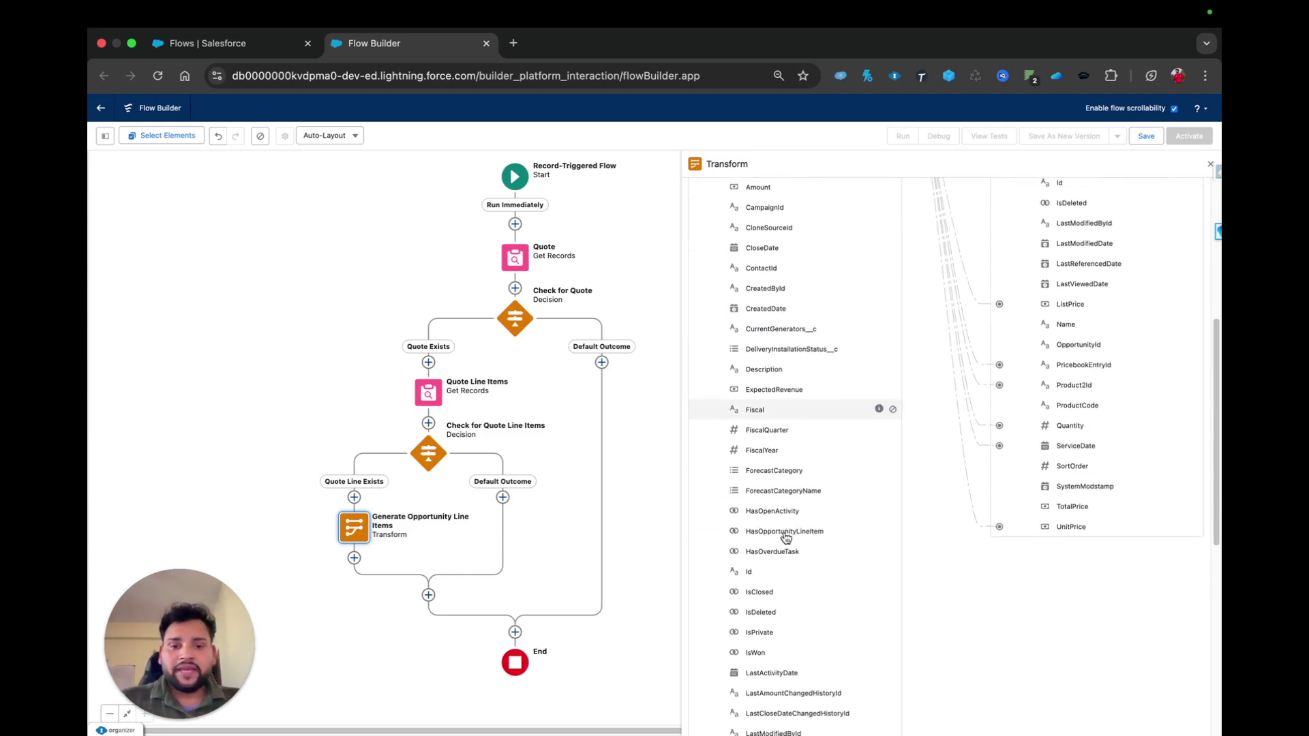
{"action": "left_click_drag", "start_coordinate": [892, 488], "coordinate": [1000, 448]}
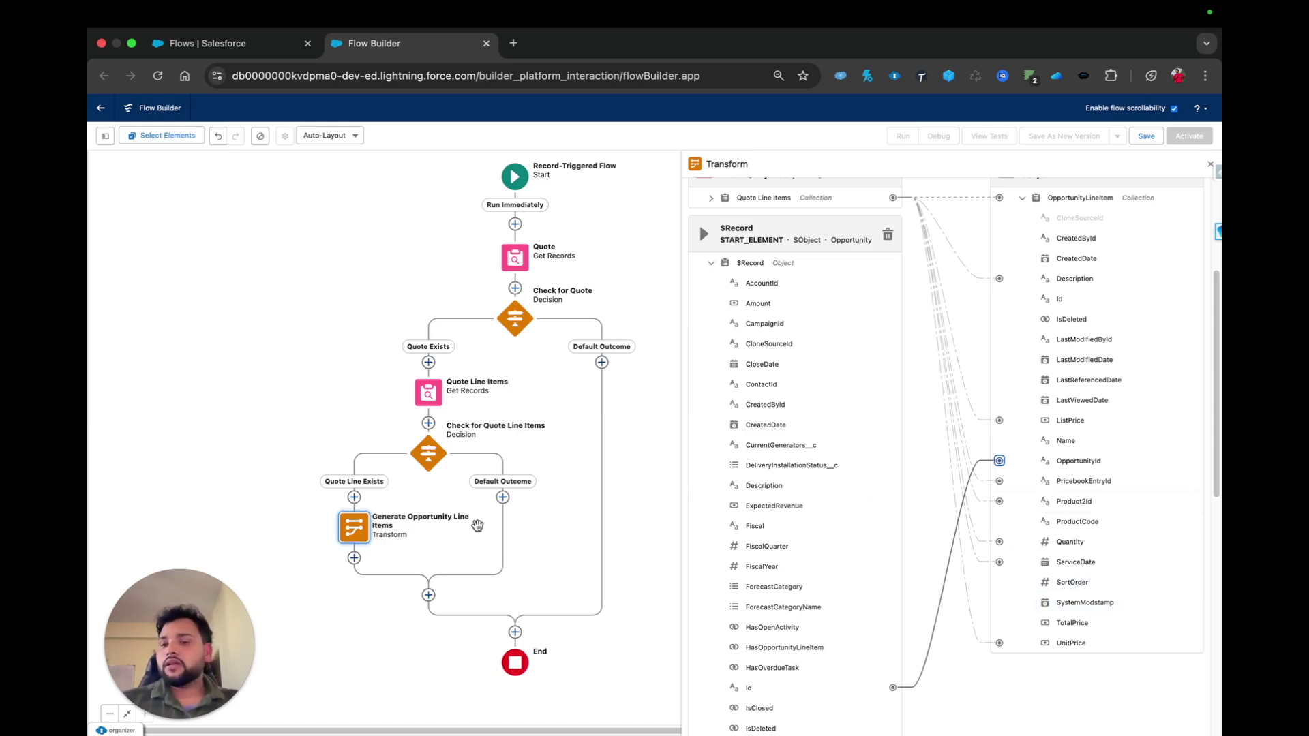
Add a Create Records element labelled "Create Opportunity Line Items" after the Generate Opportunity Line Items transform
{"action": "left_click", "coordinate": [361, 592]}
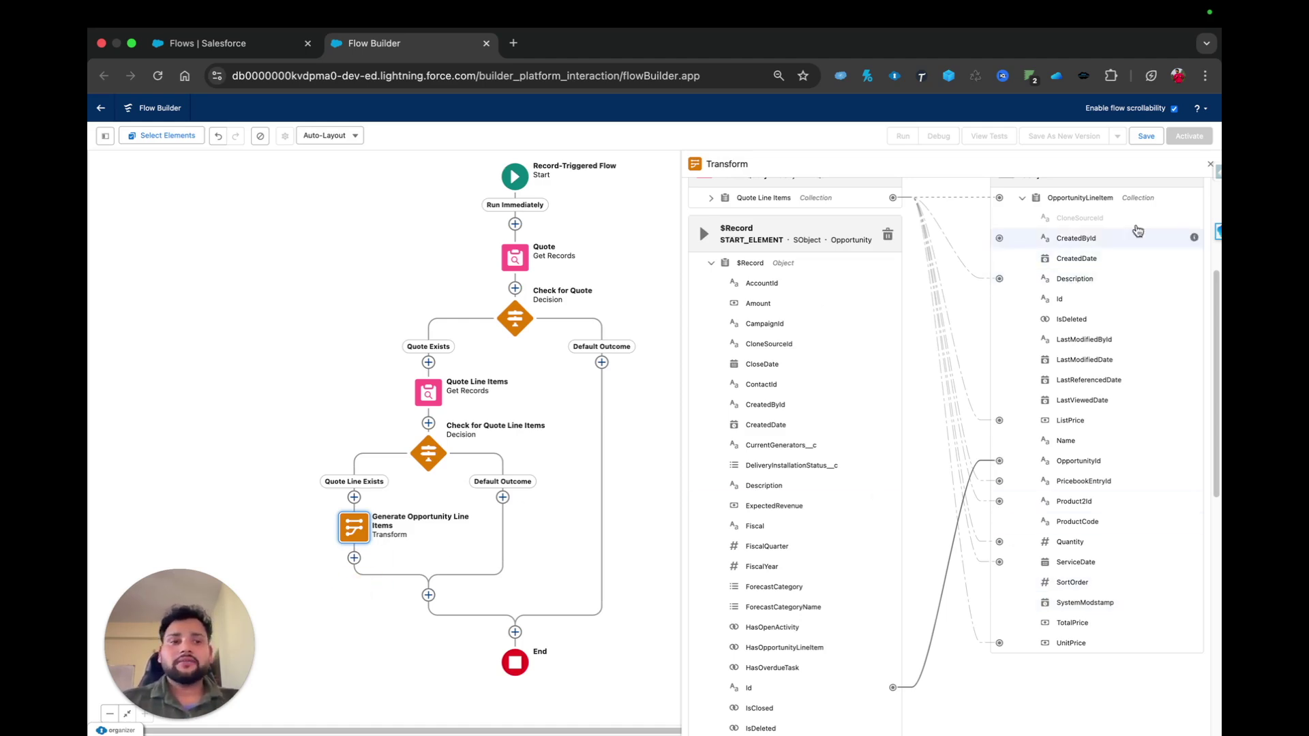
{"action": "left_click", "coordinate": [355, 559]}
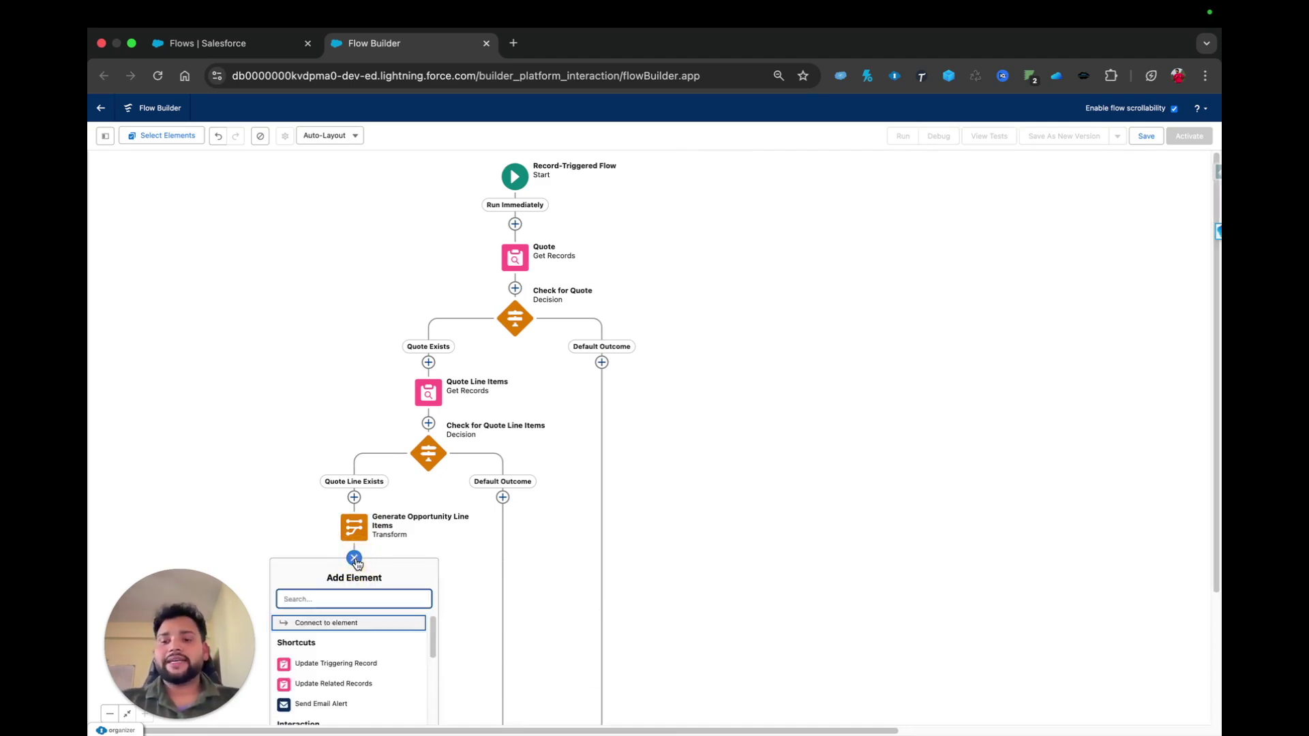
{"action": "type", "text": "Create"}
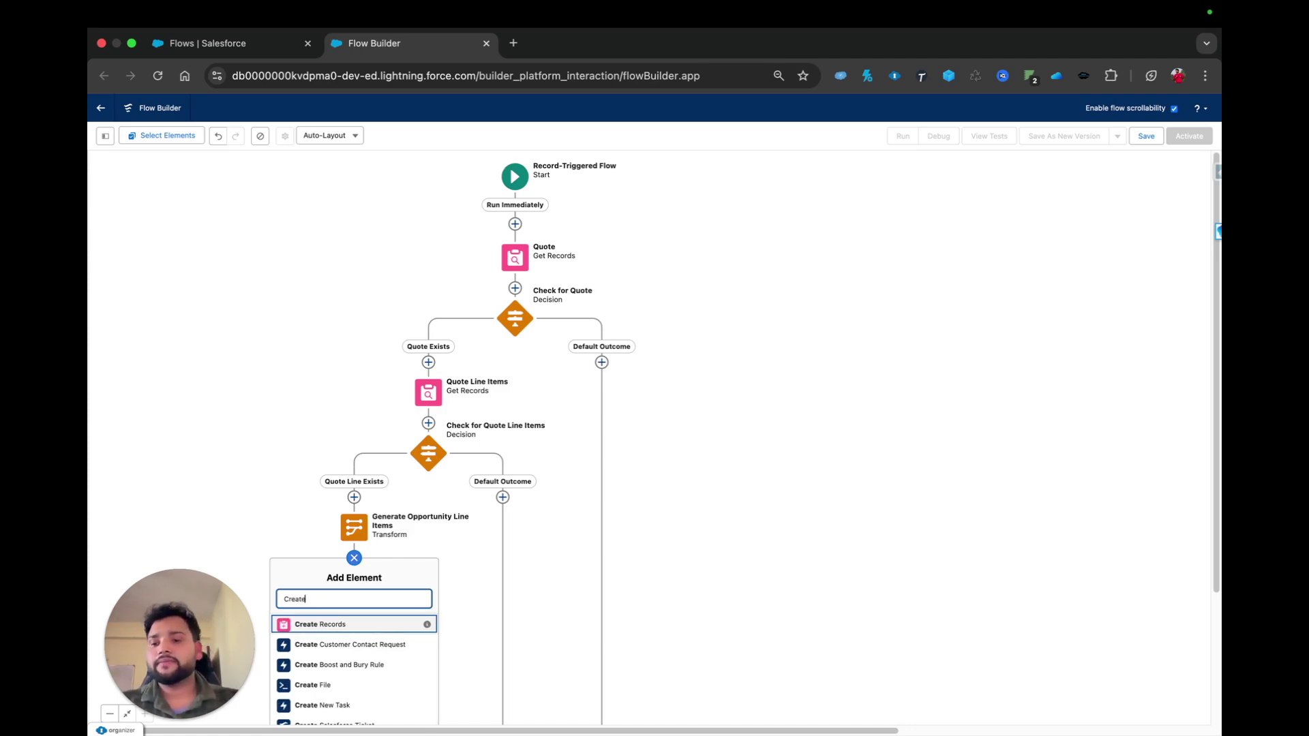
{"action": "left_click", "coordinate": [329, 625]}
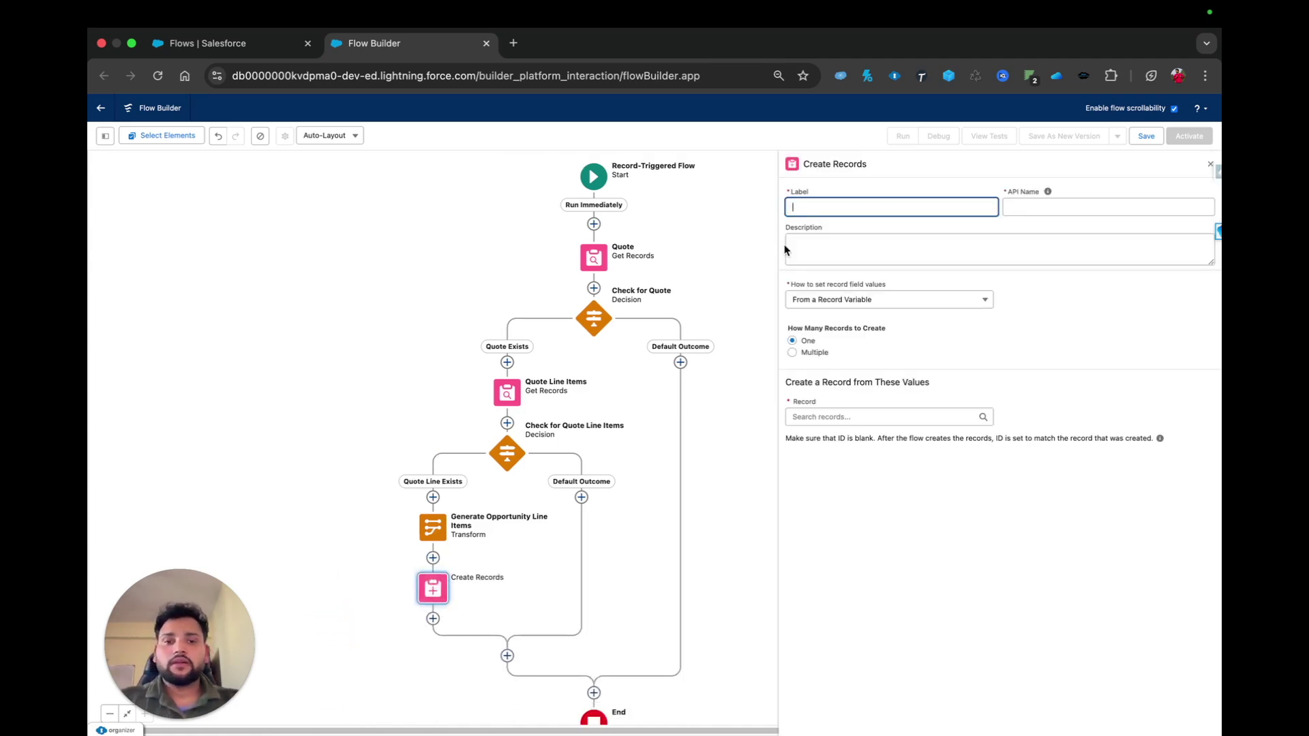
{"action": "type", "text": "Create Opportunity"}
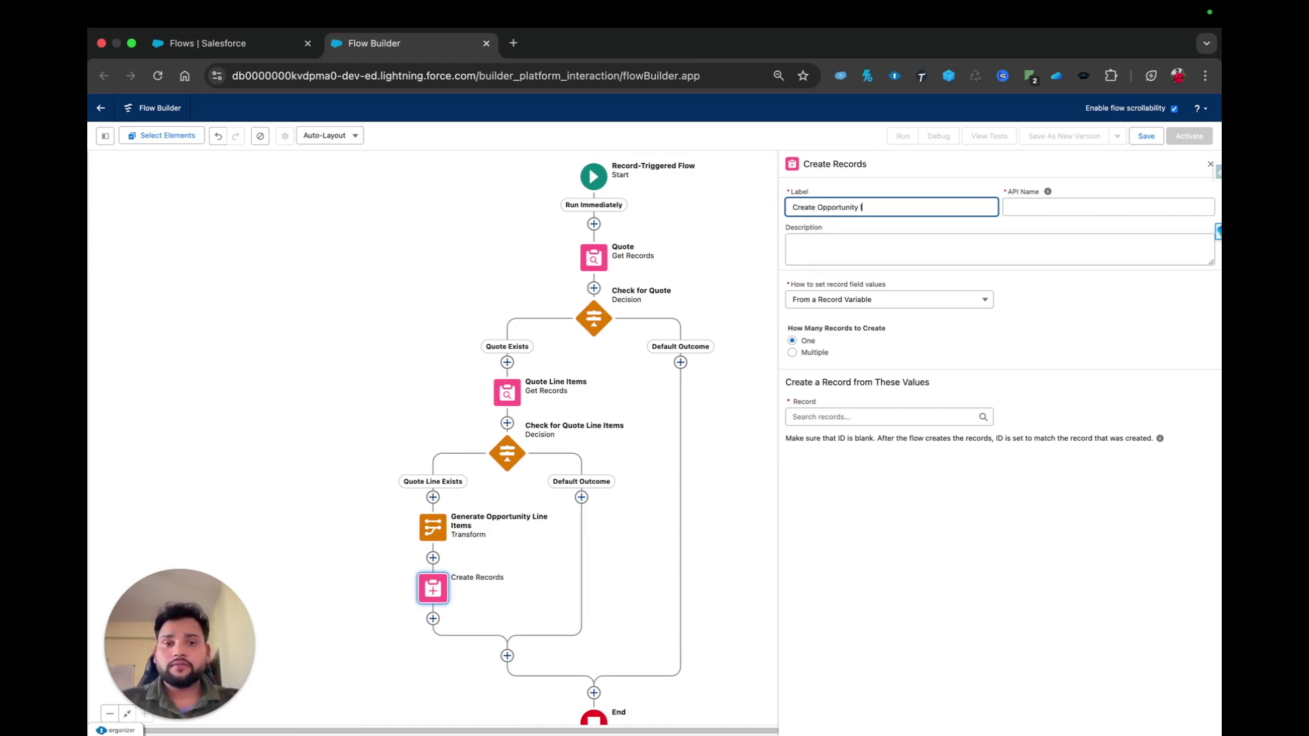
{"action": "type", "text": " L"}
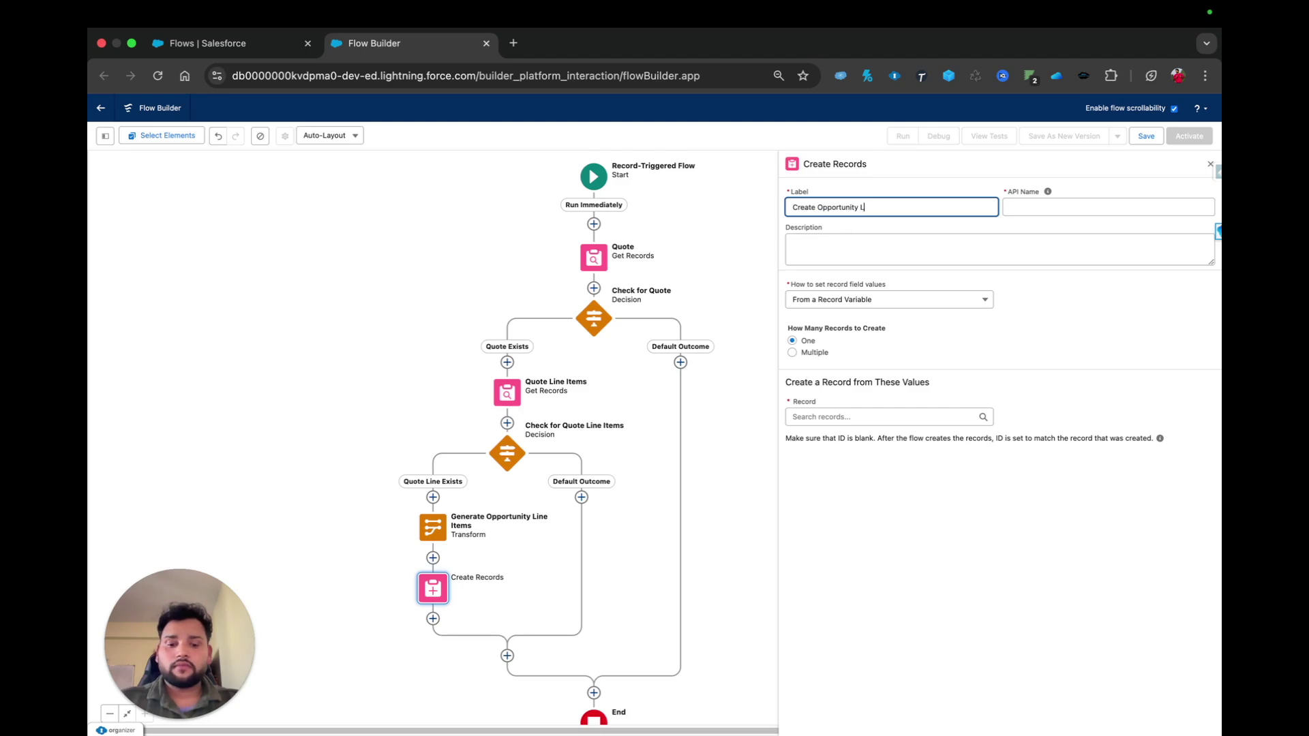
{"action": "type", "text": "ine Items"}
{"action": "left_click", "coordinate": [1015, 207]}
Set the element to create multiple records from the Opportunity Product collection of Generate Opportunity Line Items
{"action": "left_click", "coordinate": [792, 353]}
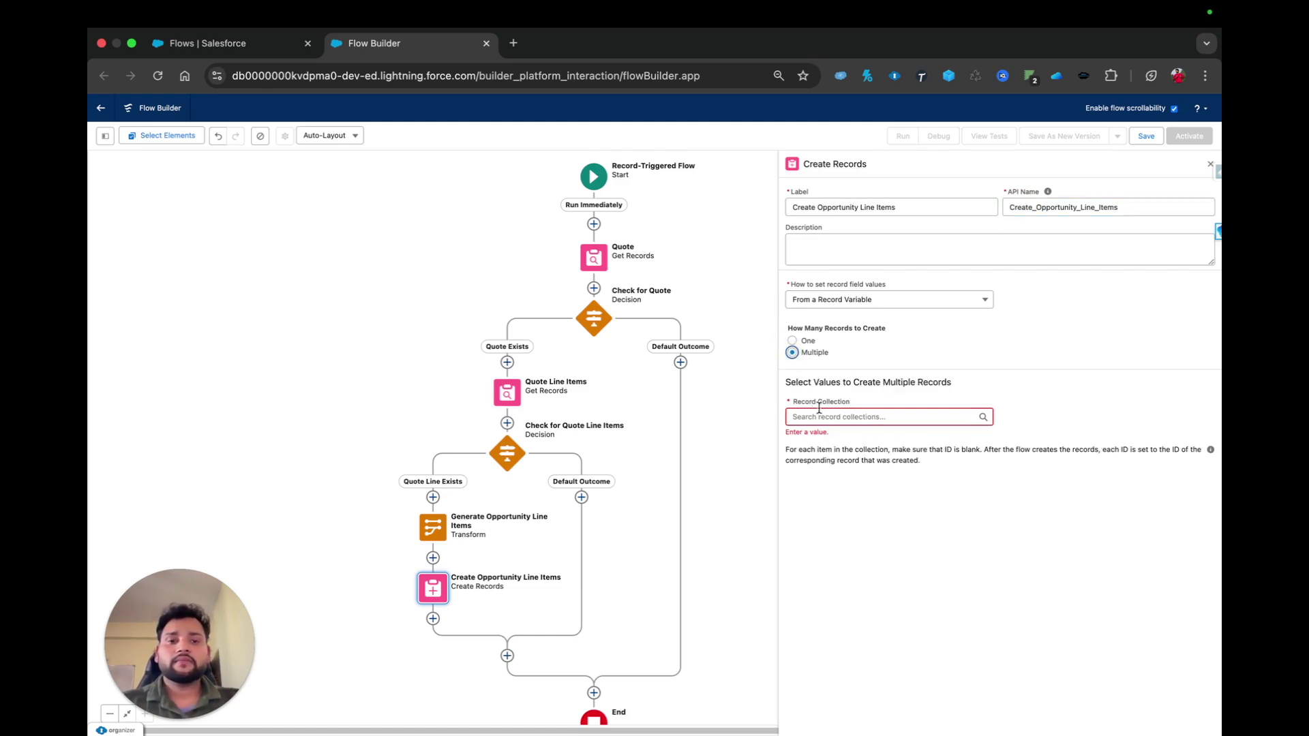
{"action": "left_click", "coordinate": [853, 415]}
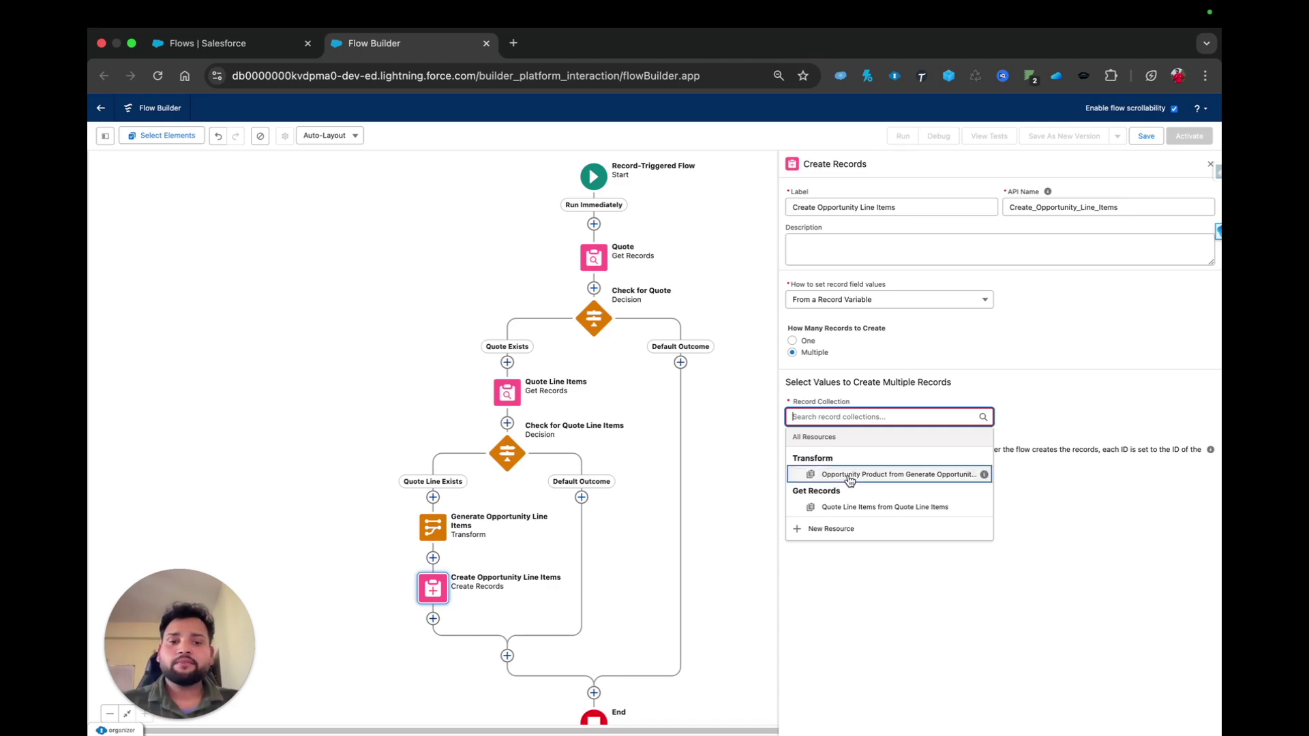
{"action": "left_click", "coordinate": [952, 482]}
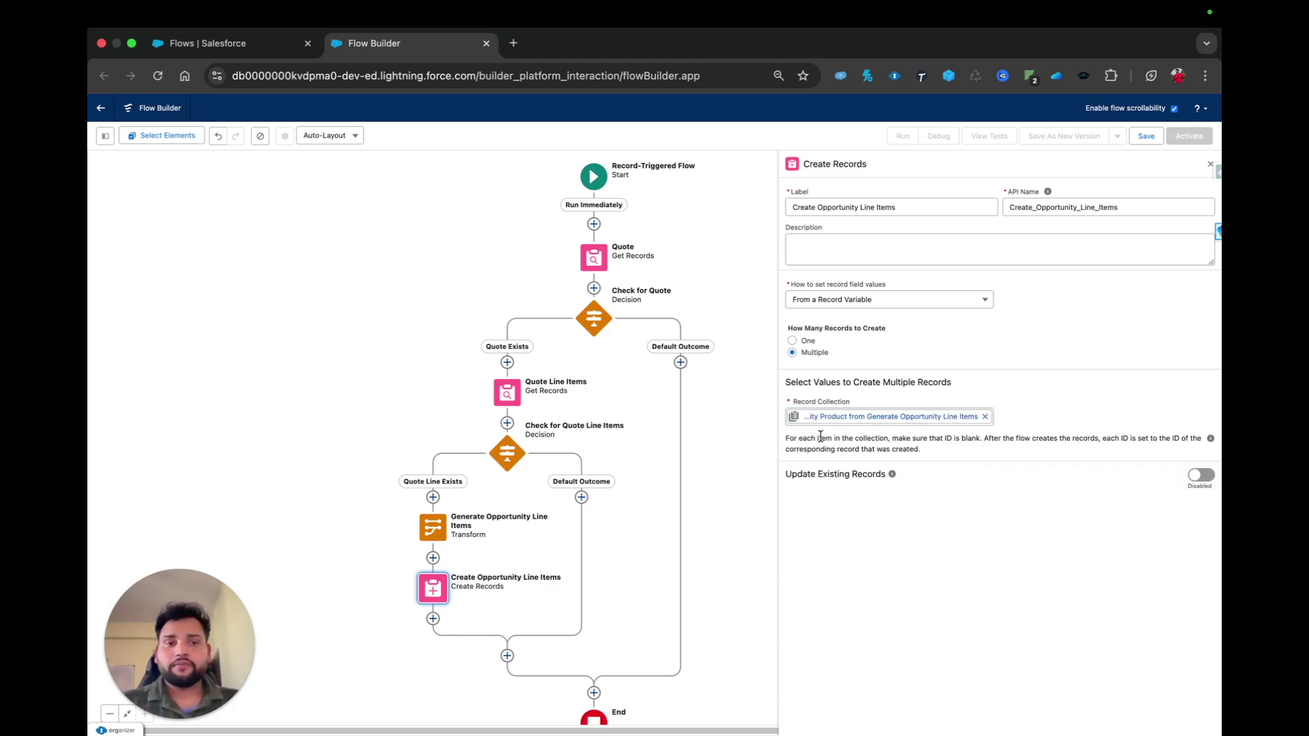
Start saving the flow with the label "Auto Create OLI from QLI" and API name Auto_Create_OLI_from_QLI
{"action": "left_click", "coordinate": [1148, 136]}
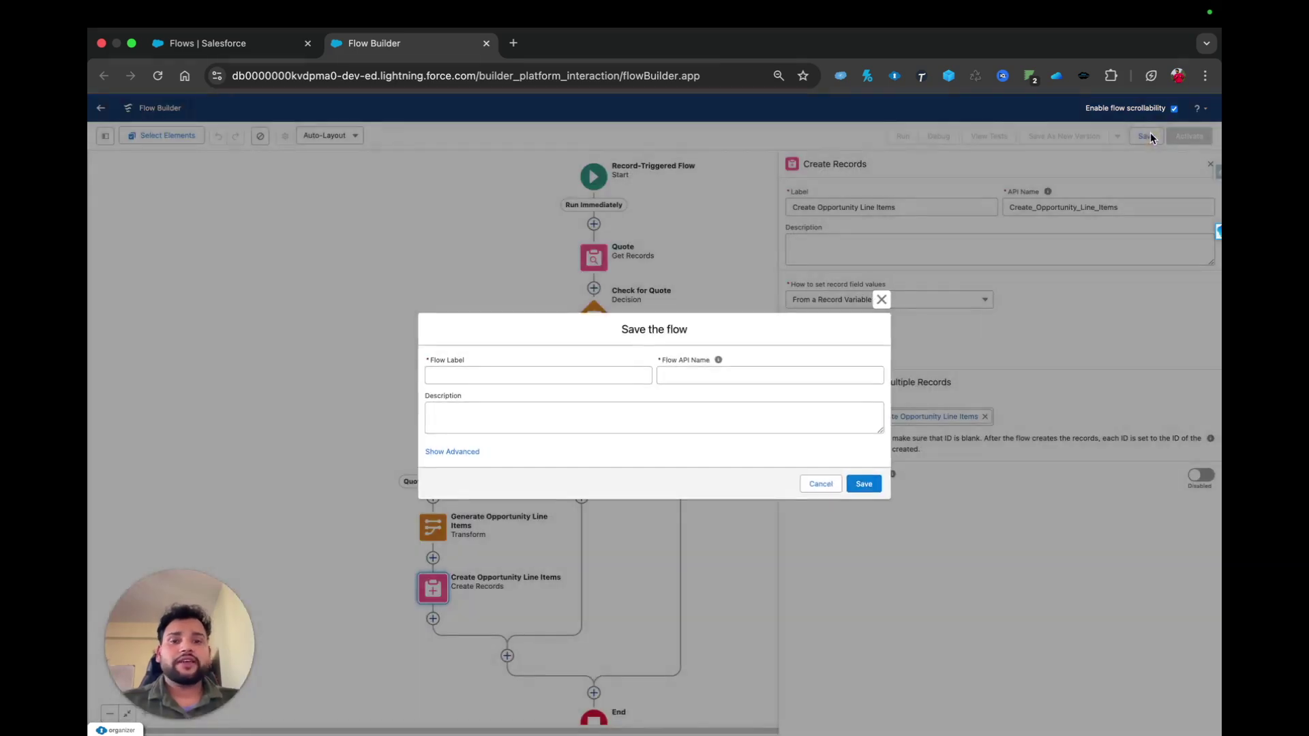
{"action": "left_click", "coordinate": [542, 380]}
{"action": "type", "text": "Auto"}
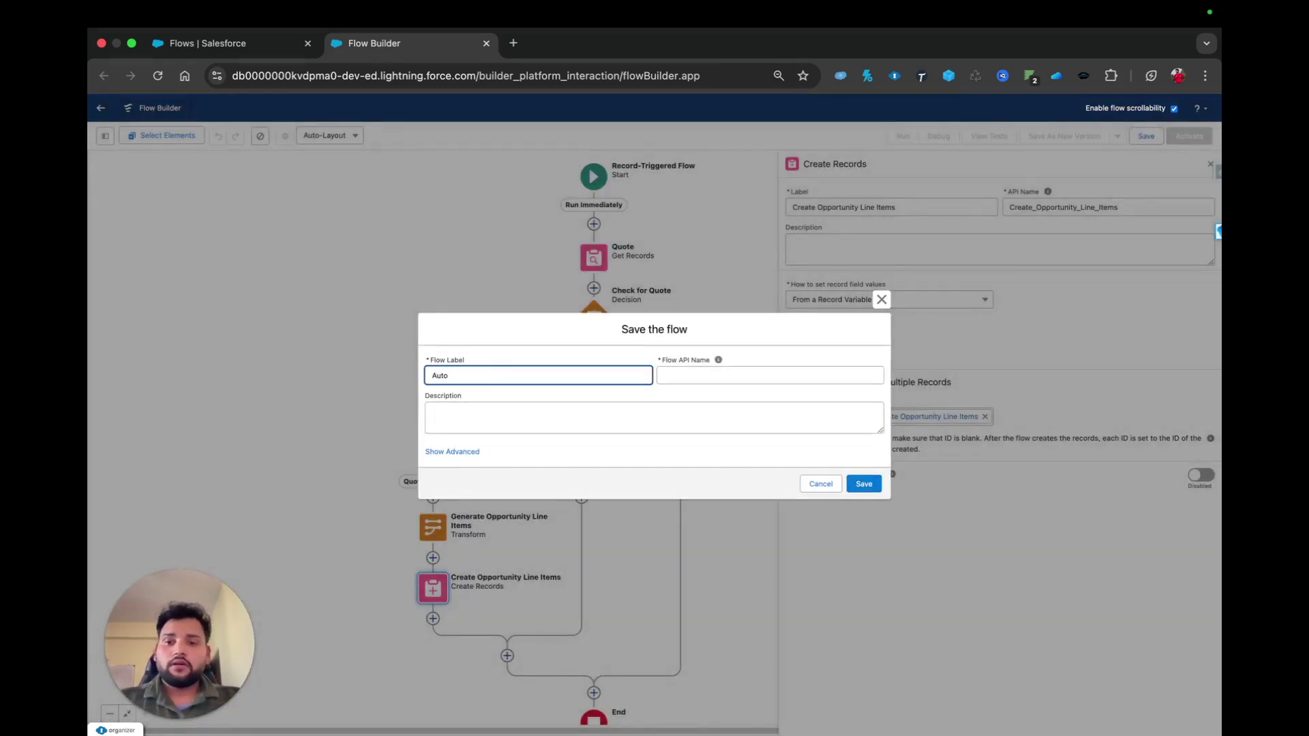
{"action": "type", "text": " Create "}
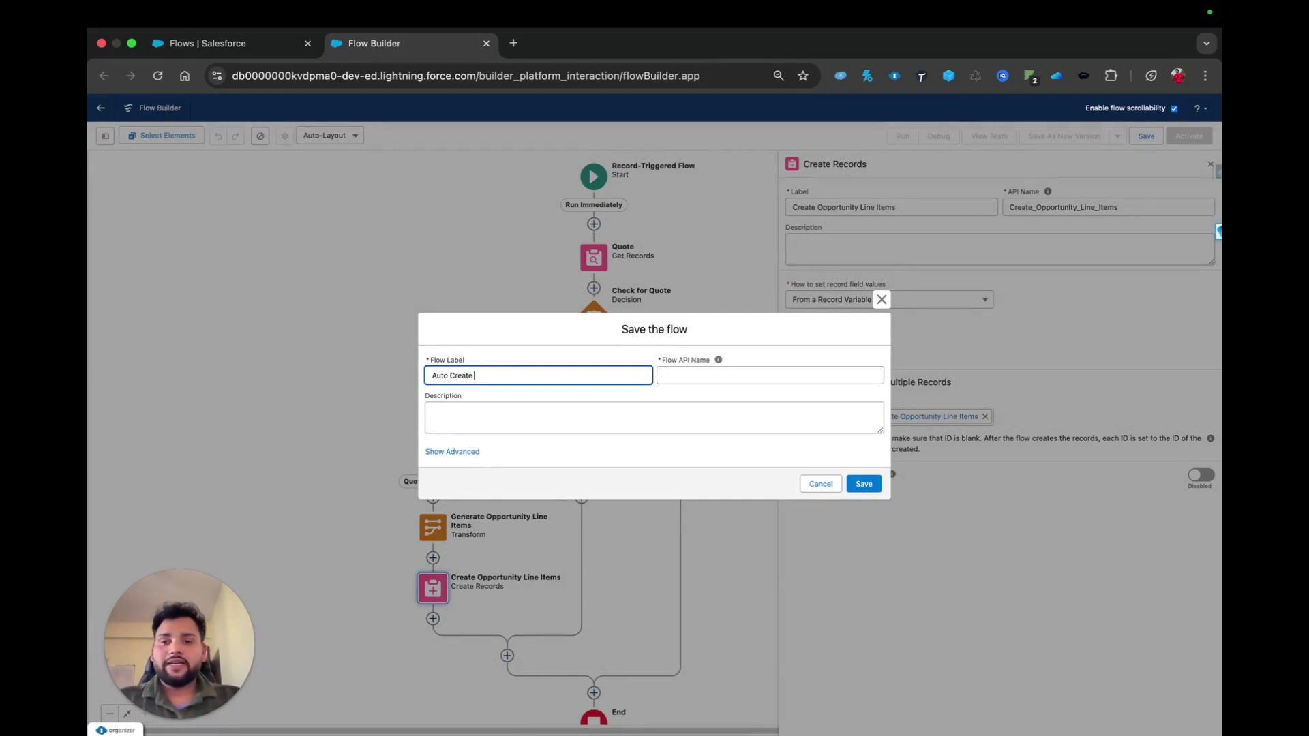
{"action": "type", "text": "OL"}
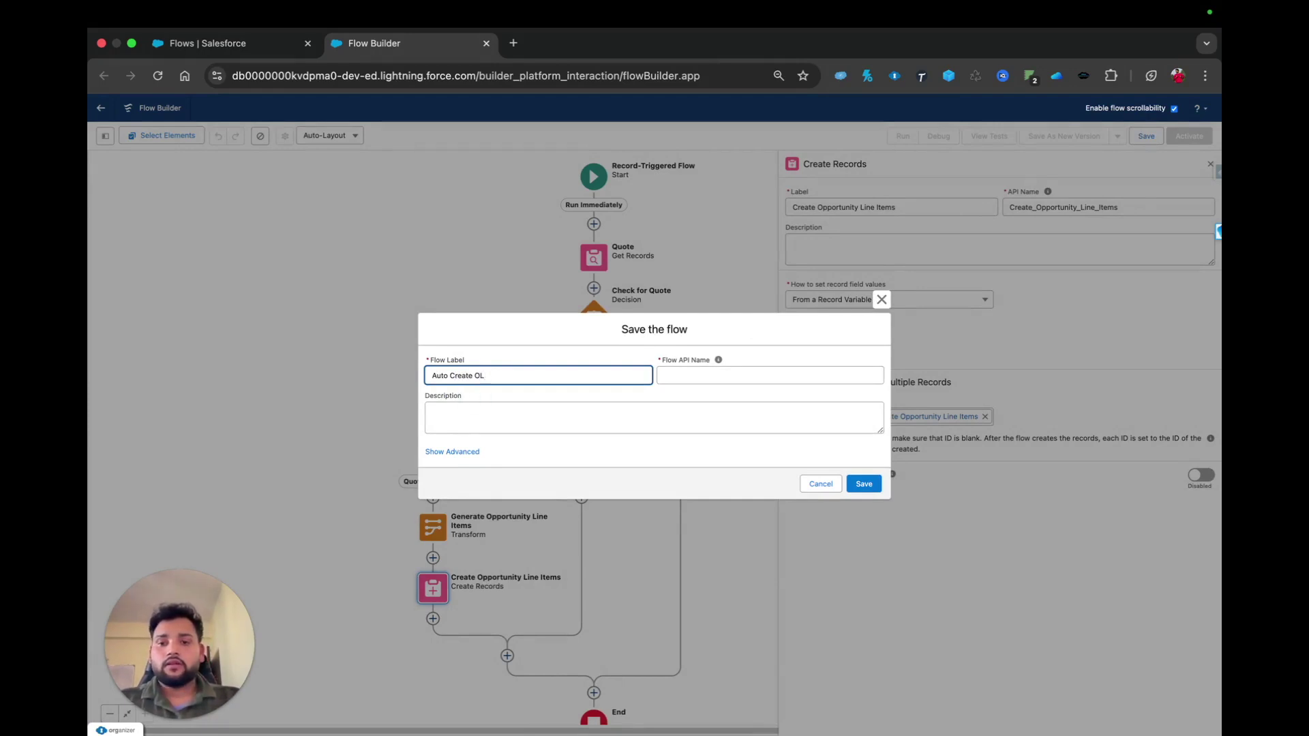
{"action": "type", "text": "I from QLI"}
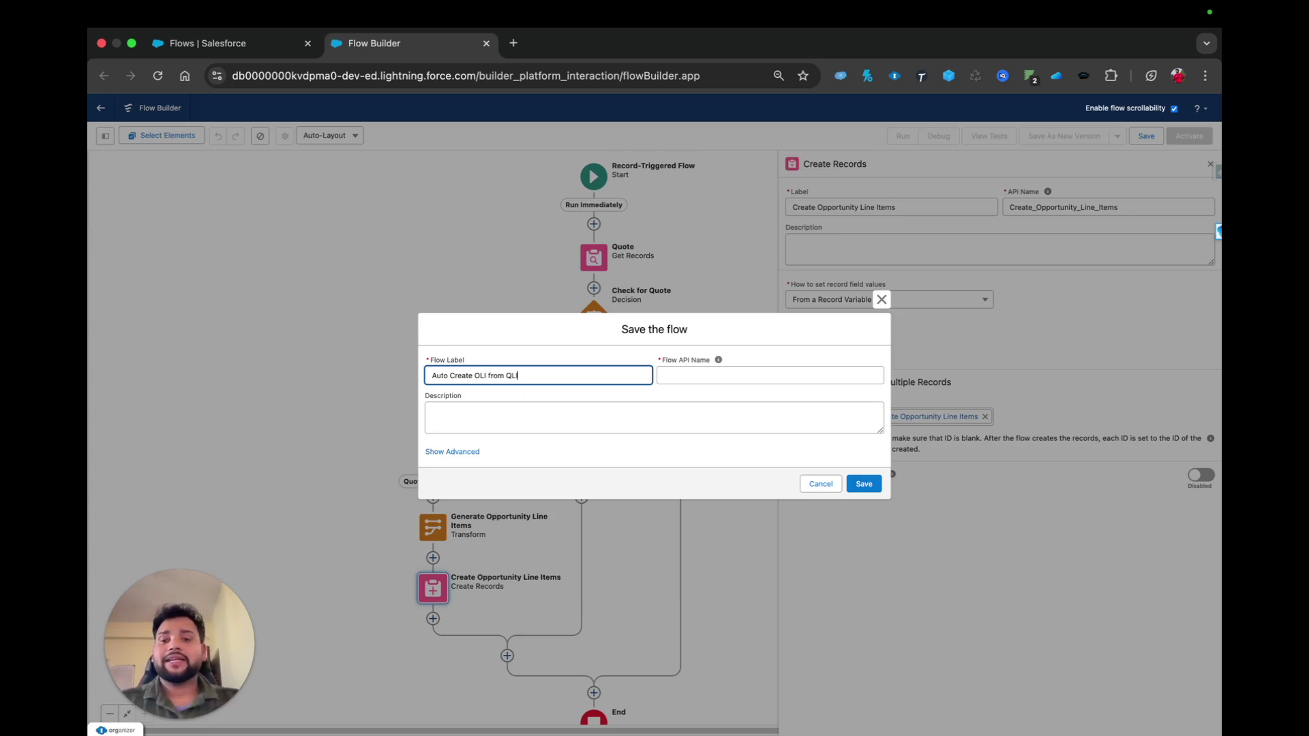
{"action": "key", "text": "Caps_Lock"}
{"action": "left_click", "coordinate": [753, 373]}
Describe the flow as creating opportunity line items from quote line items when the opportunity is closed won, and save it
{"action": "left_click", "coordinate": [605, 414]}
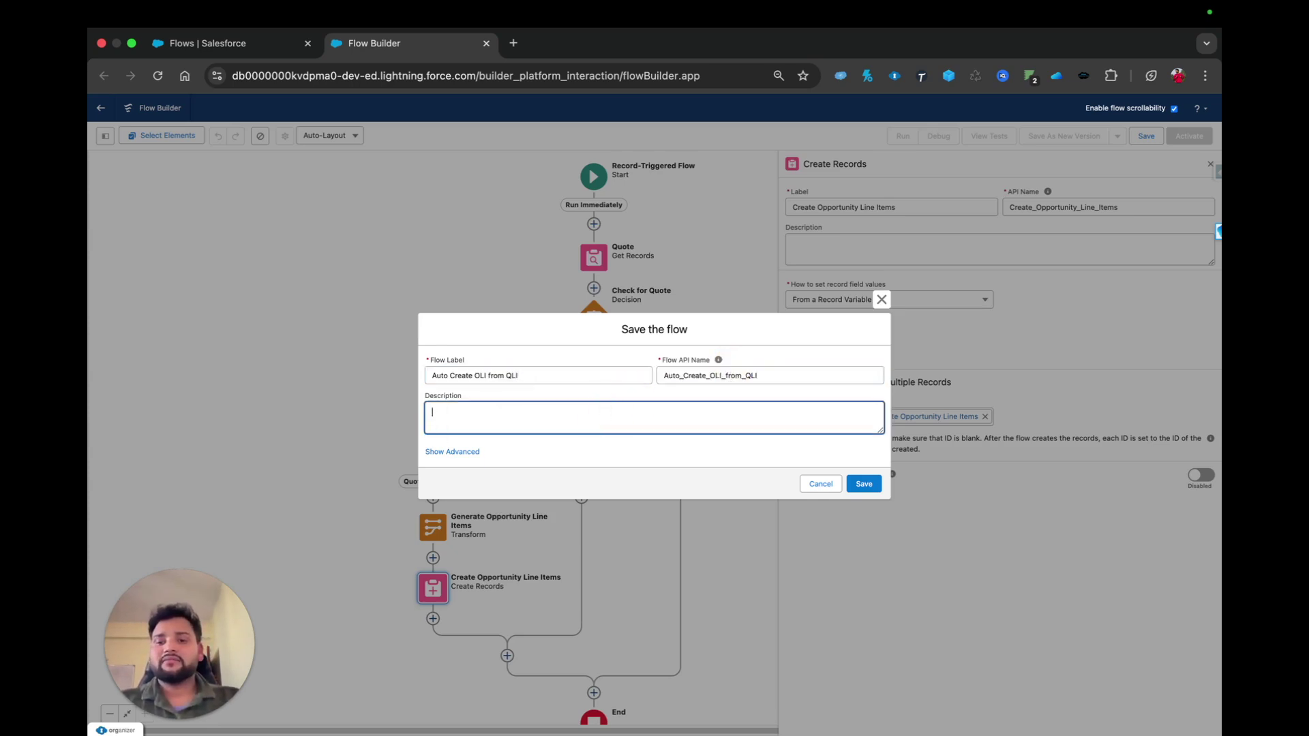
{"action": "type", "text": "T"}
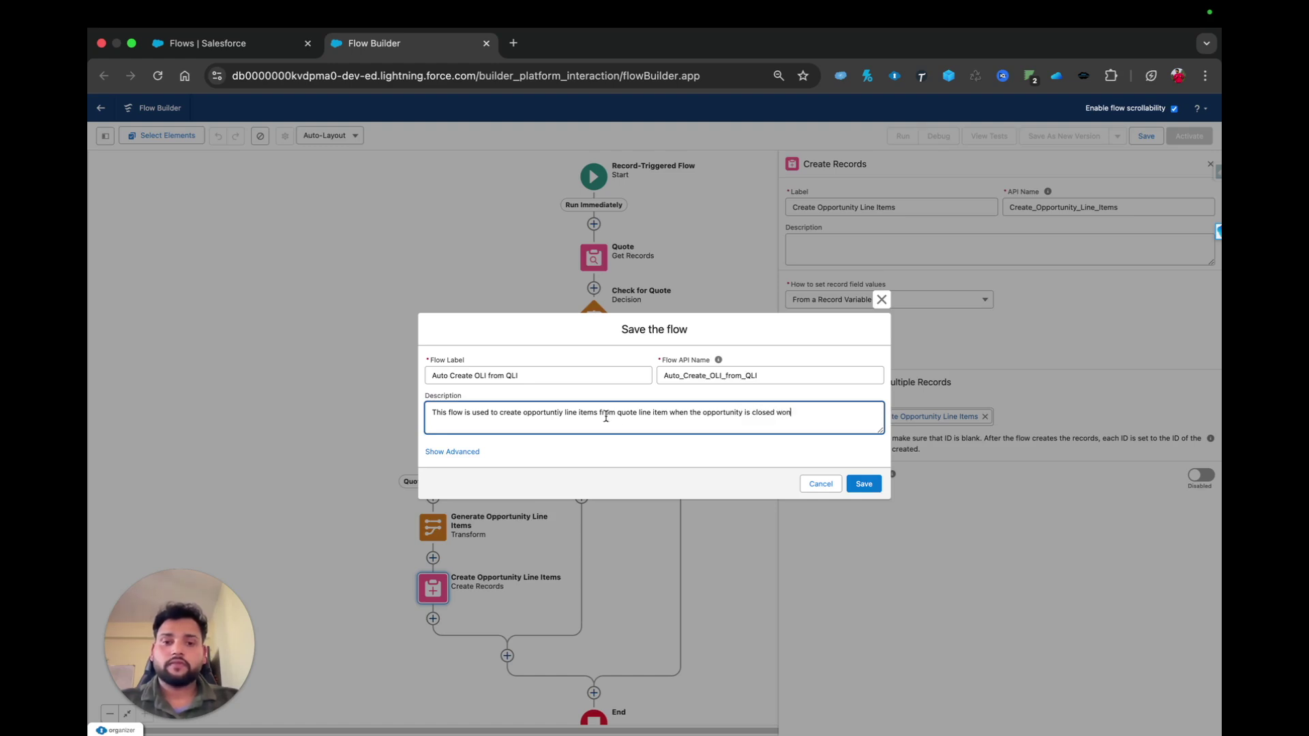
{"action": "left_click", "coordinate": [622, 455]}
{"action": "left_click", "coordinate": [864, 485]}
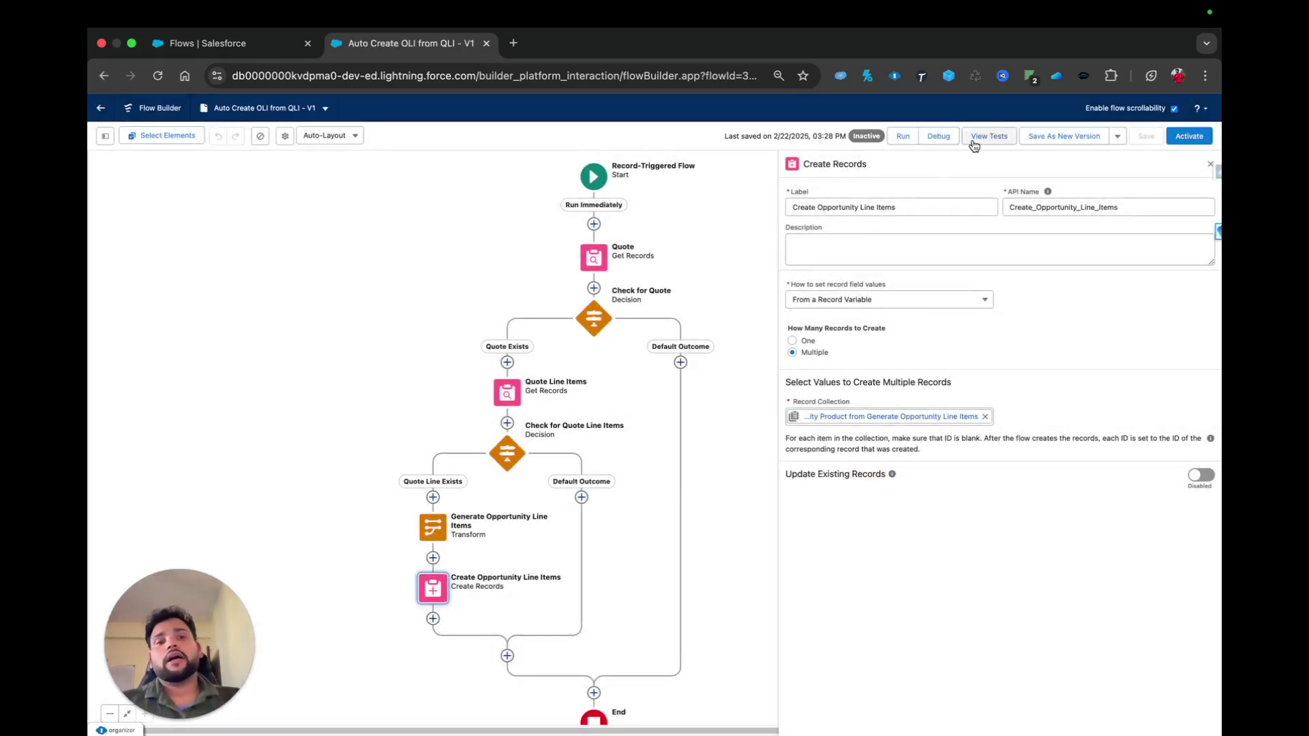
Debug the flow on the Testing Opp opportunity with start condition requirements skipped, and activate the flow
{"action": "left_click", "coordinate": [939, 137]}
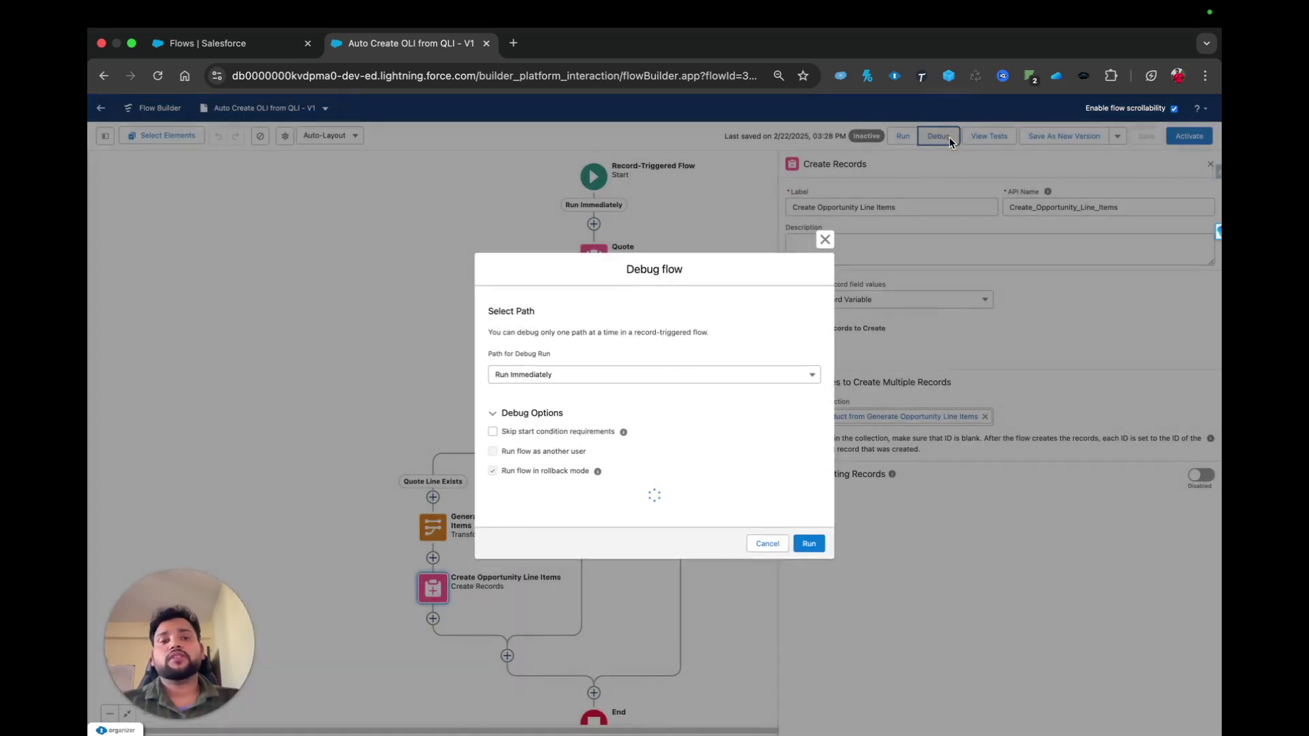
{"action": "left_click", "coordinate": [525, 519]}
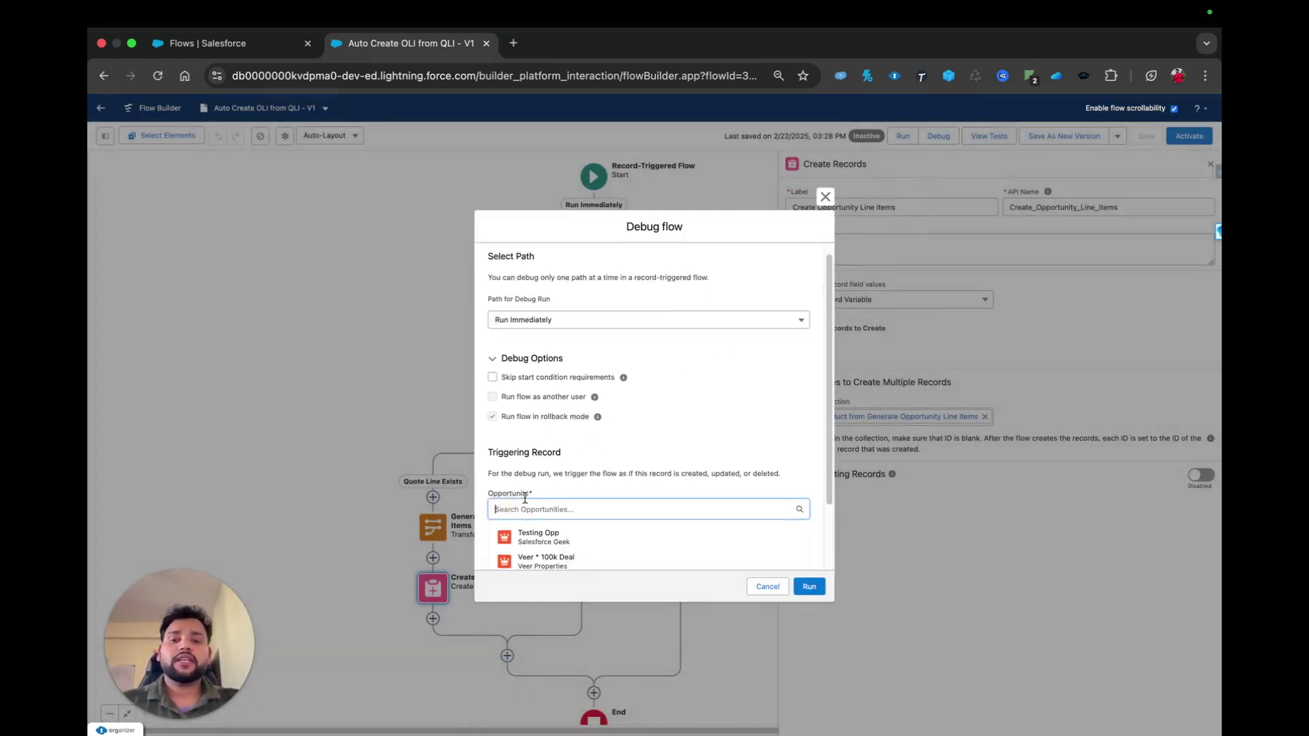
{"action": "scroll", "coordinate": [529, 477], "scroll_direction": "down", "scroll_amount": 2}
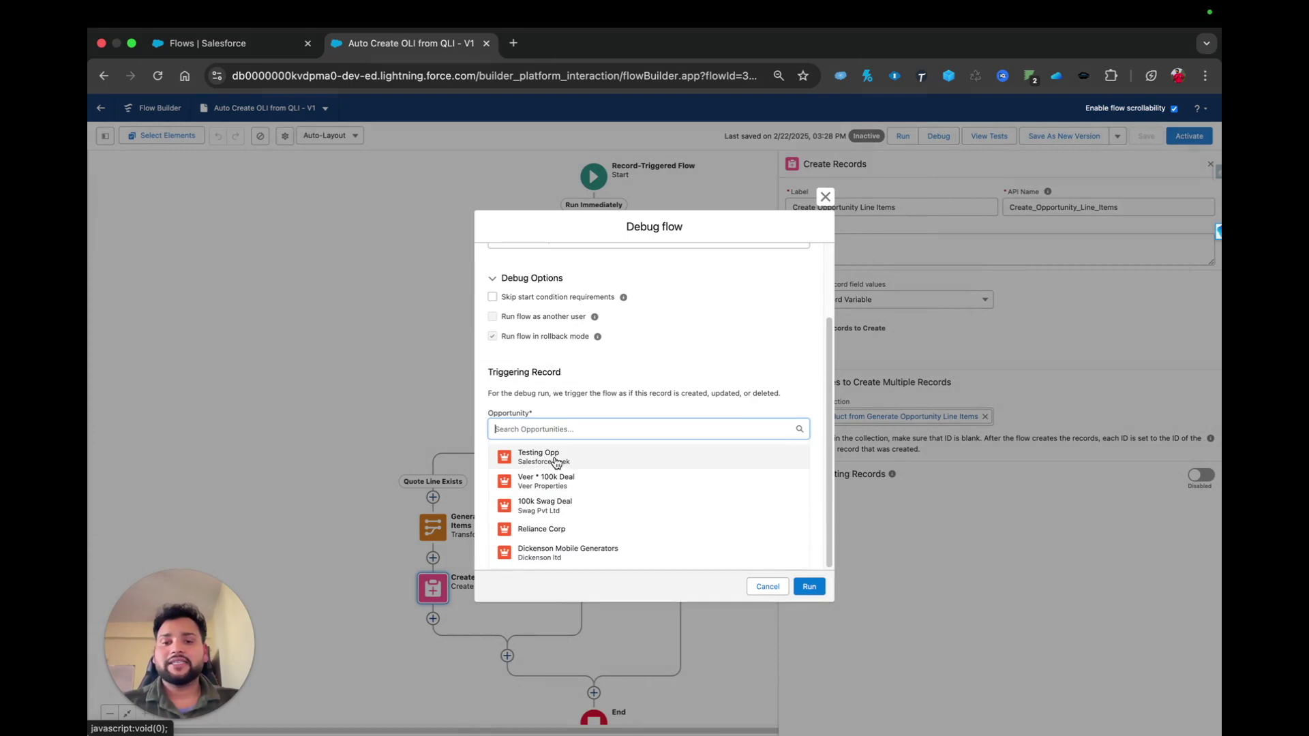
{"action": "left_click", "coordinate": [549, 459]}
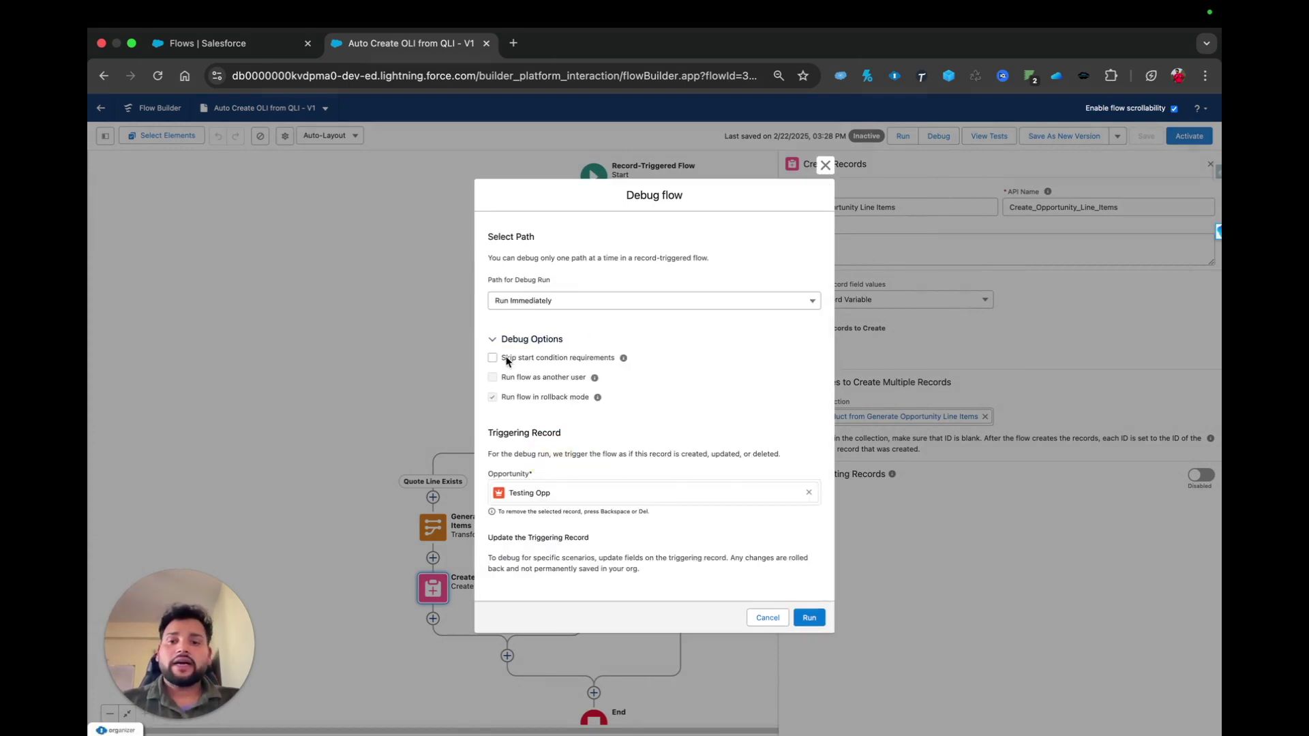
{"action": "left_click", "coordinate": [493, 301]}
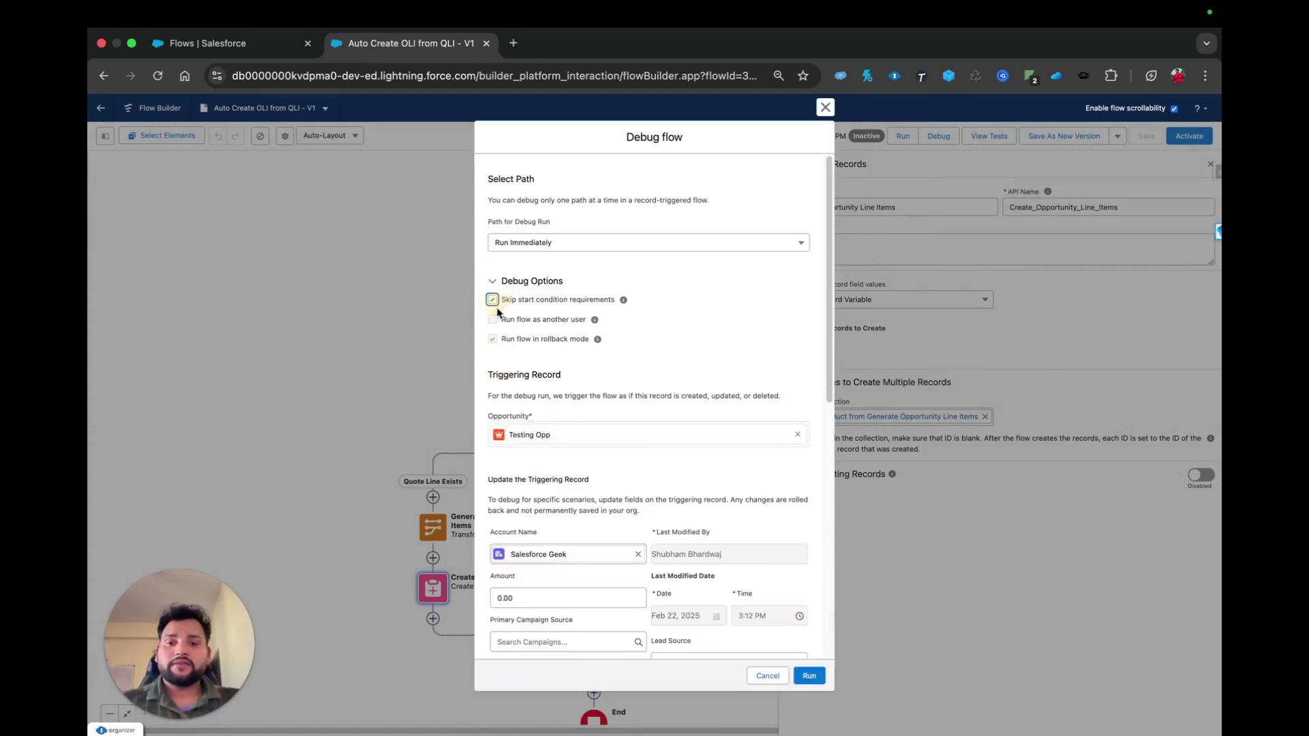
{"action": "scroll", "coordinate": [743, 585], "scroll_direction": "down", "scroll_amount": 1}
{"action": "left_click", "coordinate": [811, 675]}
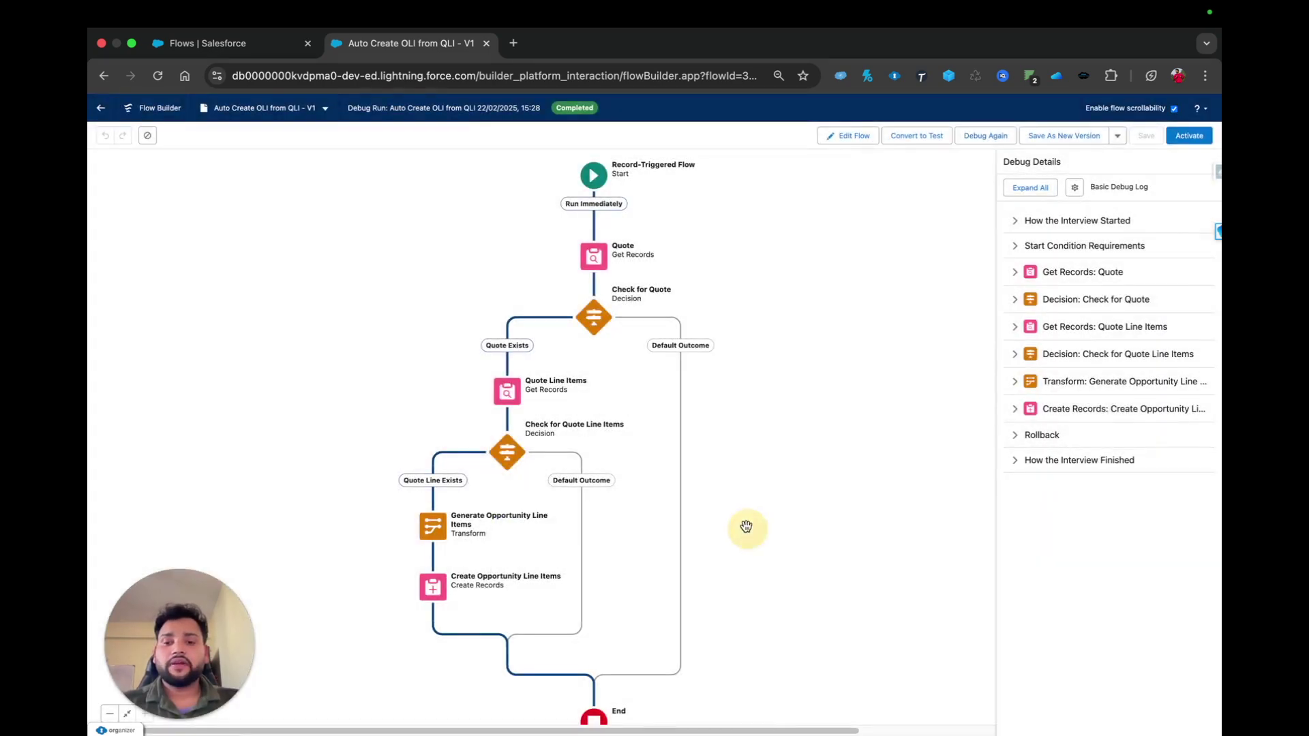
{"action": "mouse_move", "coordinate": [746, 527]}
{"action": "left_mouse_down"}
{"action": "mouse_move", "coordinate": [623, 525]}
{"action": "mouse_move", "coordinate": [725, 530]}
{"action": "left_mouse_up"}
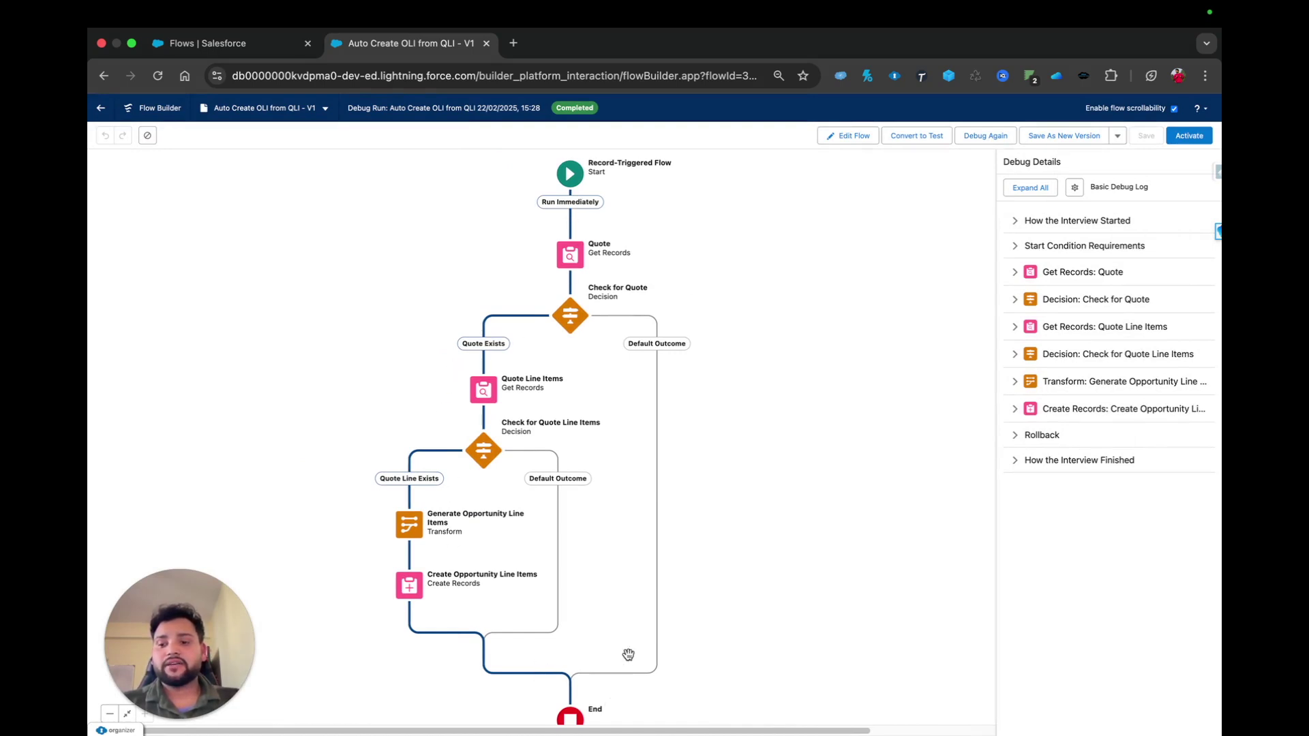
{"action": "left_click", "coordinate": [1190, 136]}
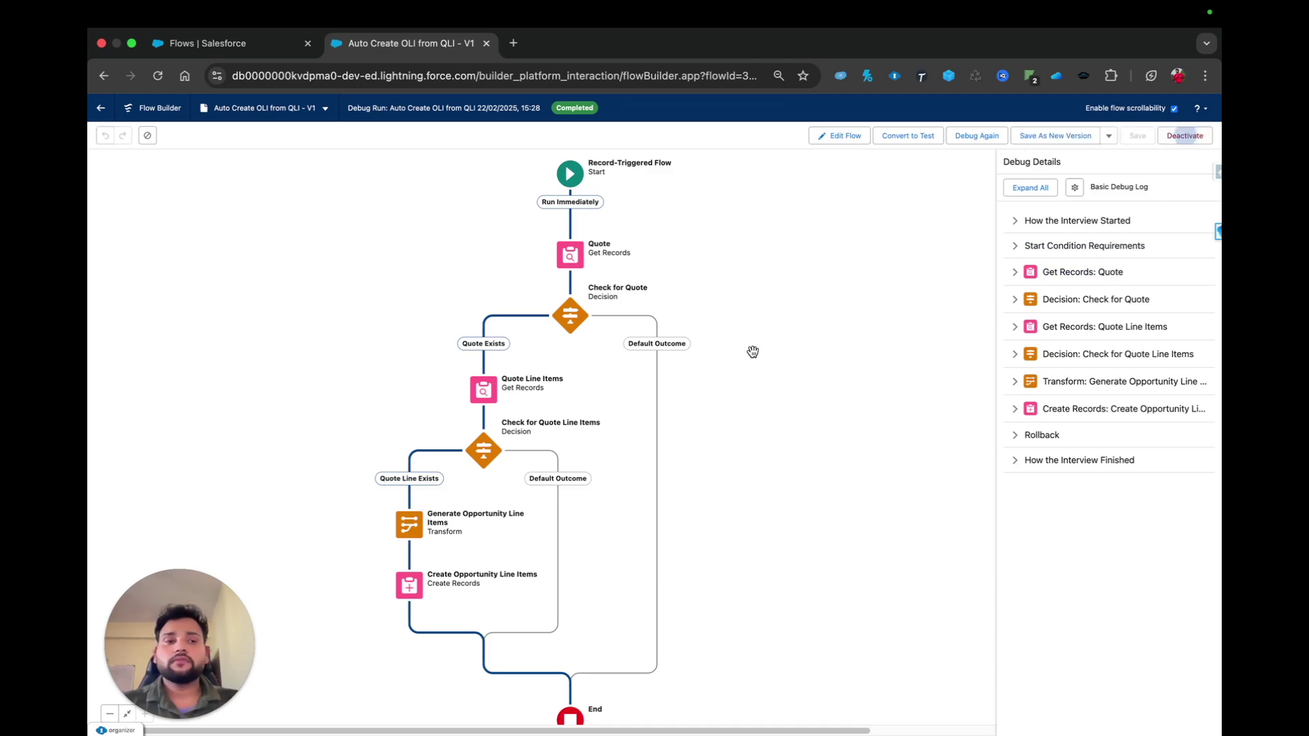
Switch to the Salesforce Setup browser tab, find Opportunities in the App Launcher and open the Testing Opp record
{"action": "left_click", "coordinate": [269, 43]}
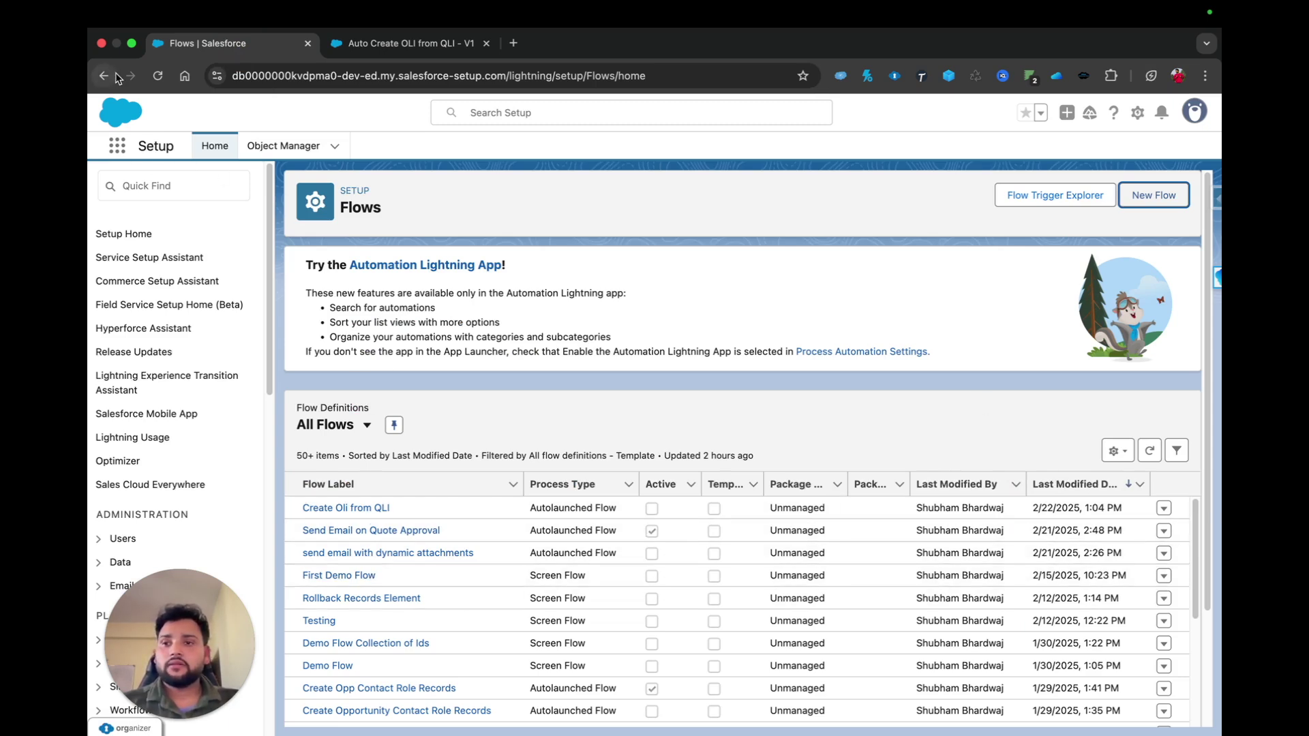
{"action": "left_click", "coordinate": [117, 144]}
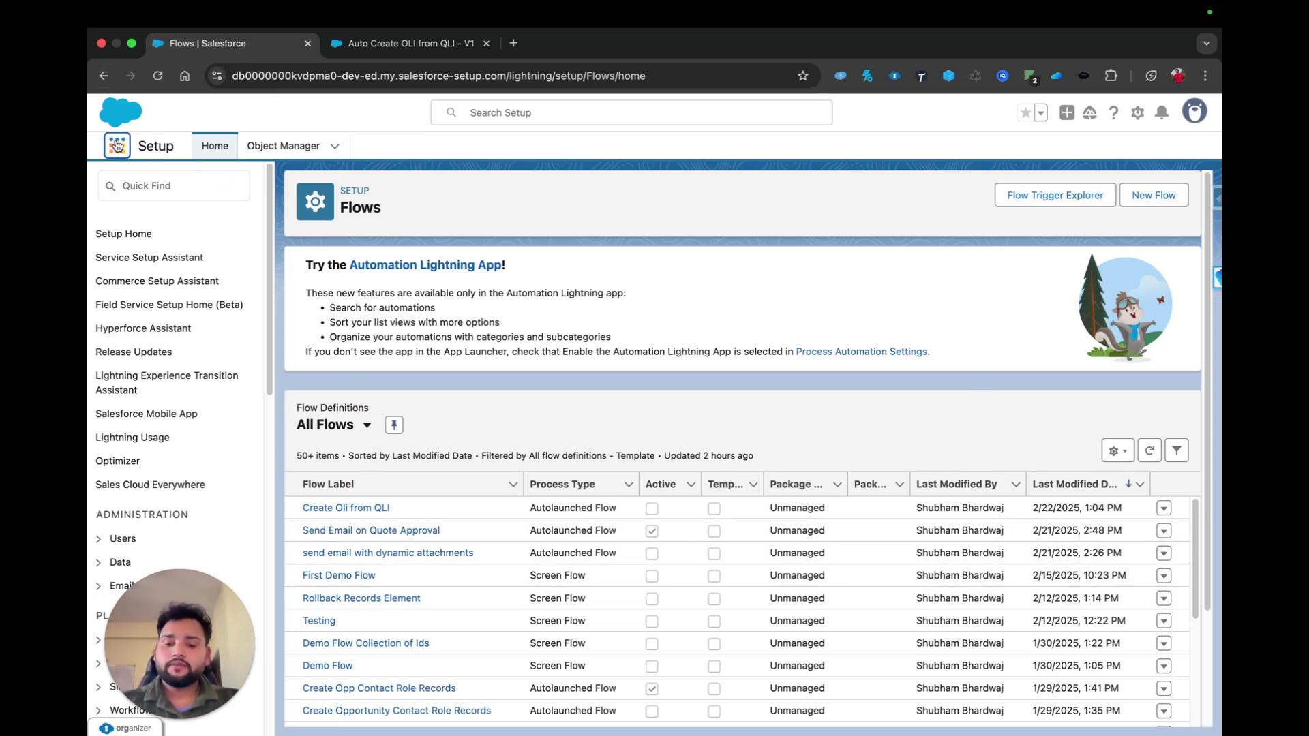
{"action": "type", "text": "tunu"}
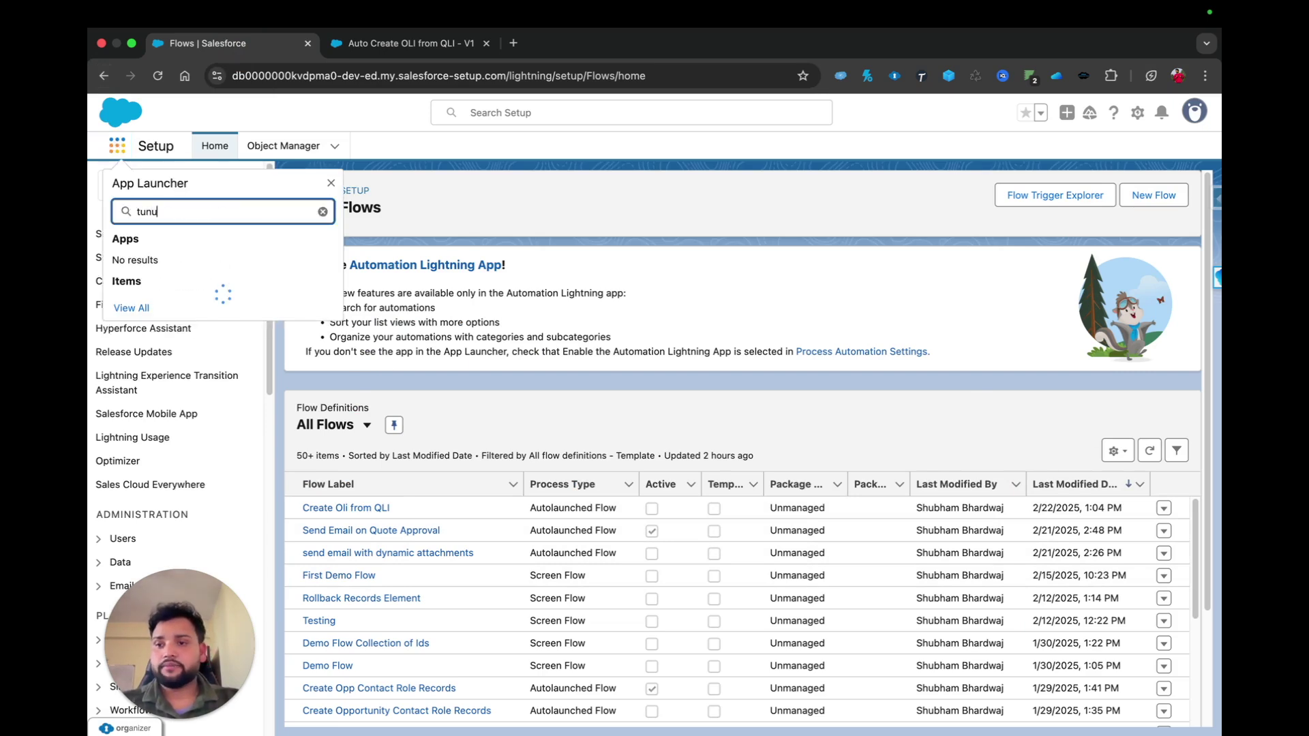
{"action": "key", "text": "BackSpace"}
{"action": "key", "text": "BackSpace"}
{"action": "key", "text": "BackSpace"}
{"action": "key", "text": "BackSpace"}
{"action": "type", "text": "oppo"}
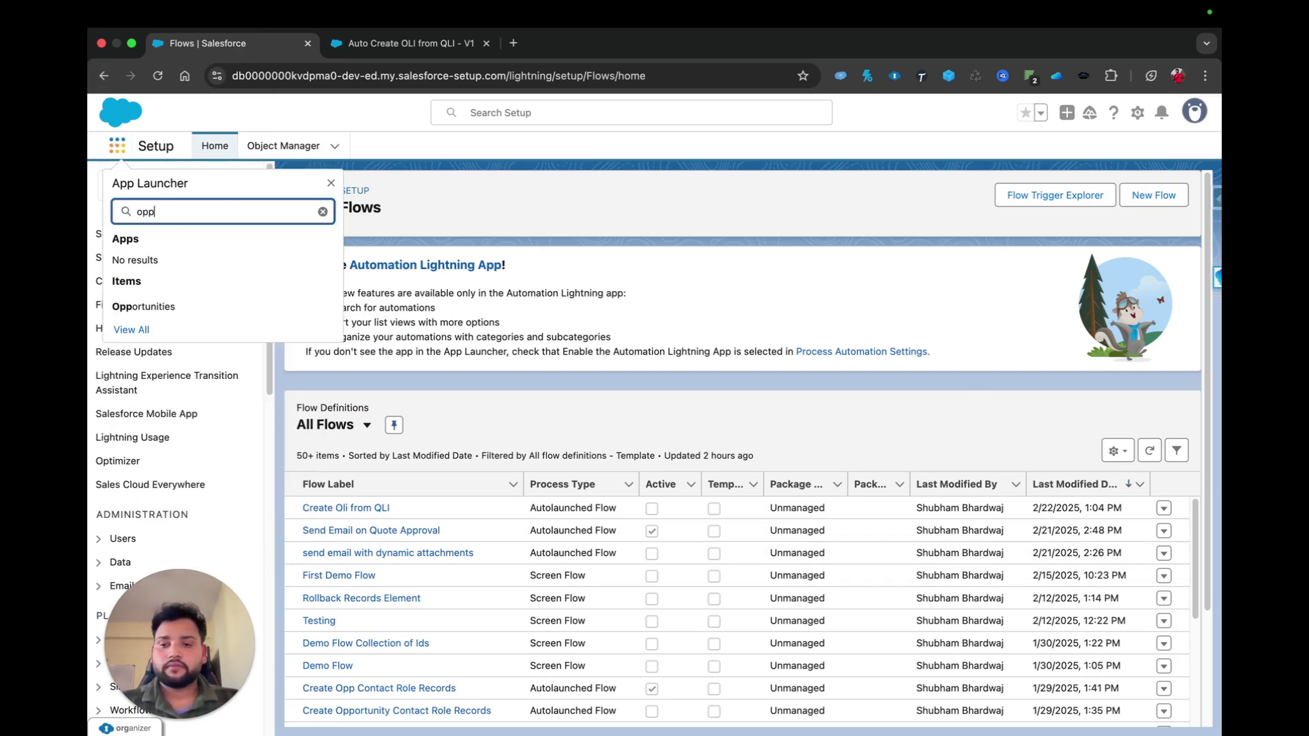
{"action": "left_click", "coordinate": [143, 306]}
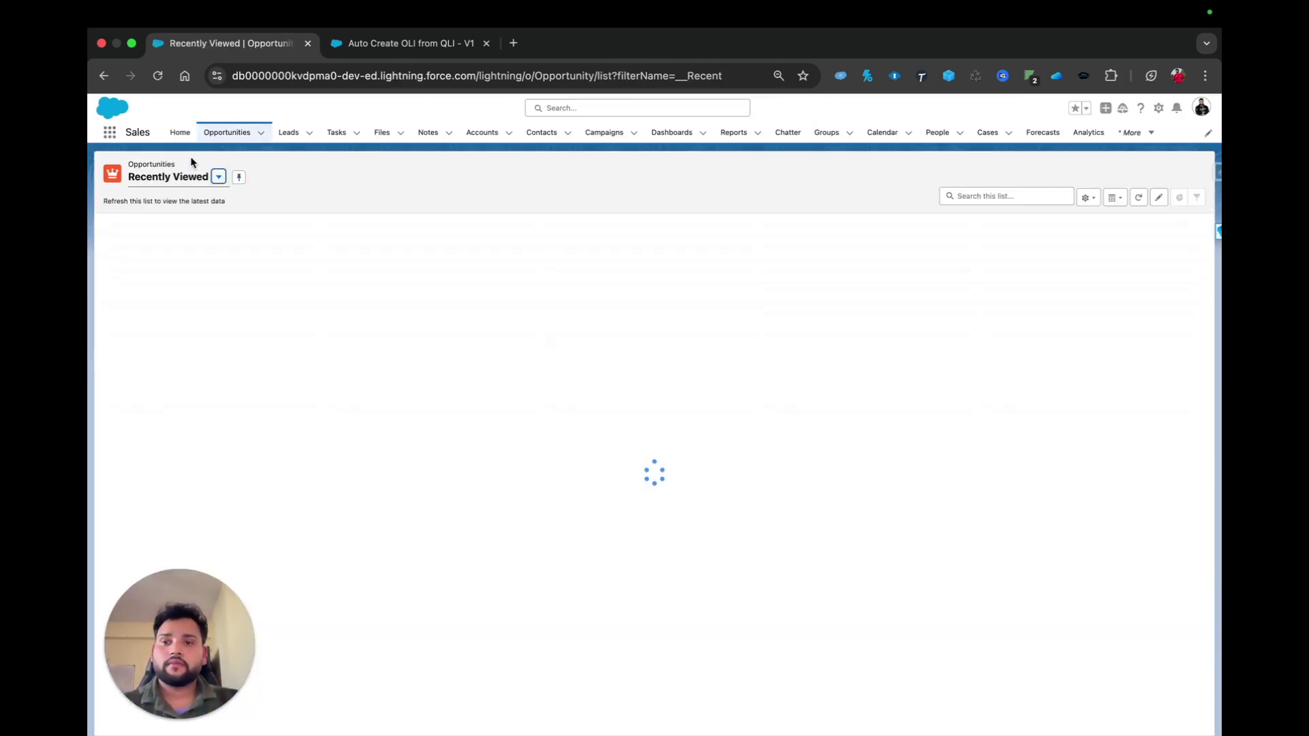
{"action": "left_click", "coordinate": [172, 242]}
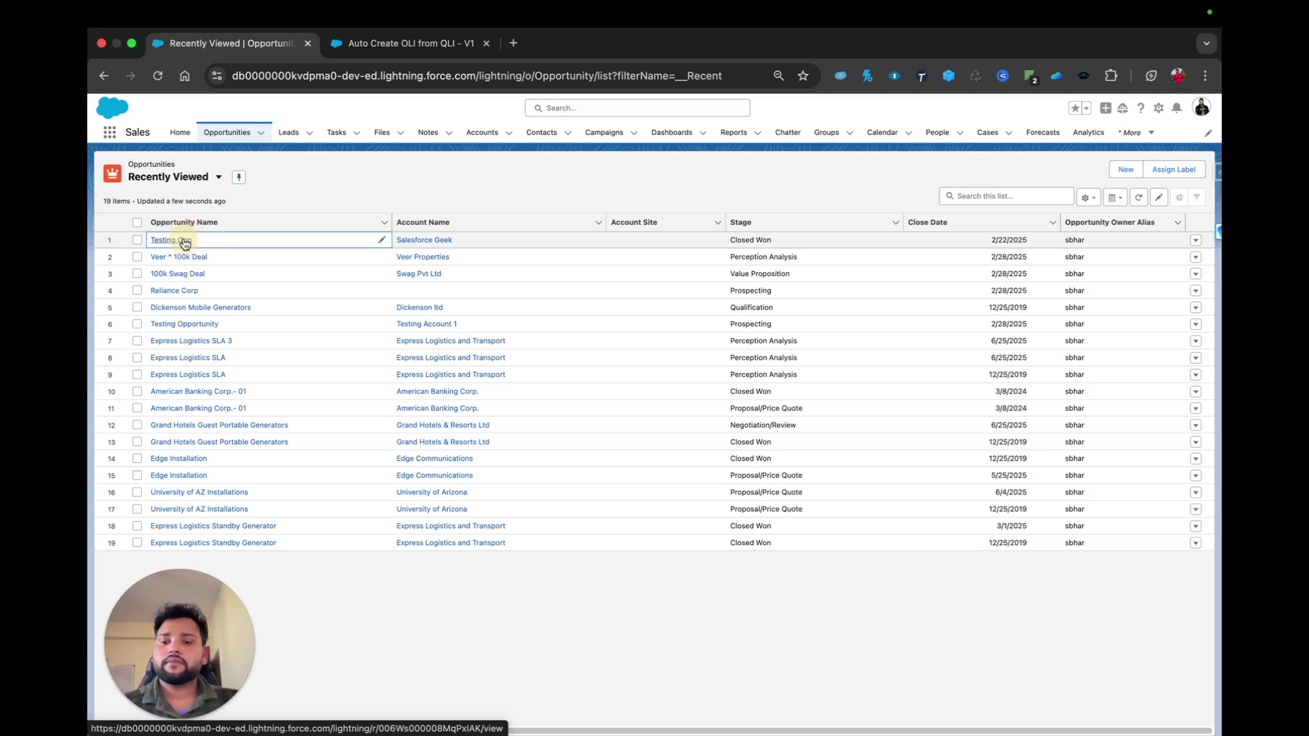
{"action": "left_click", "coordinate": [183, 240]}
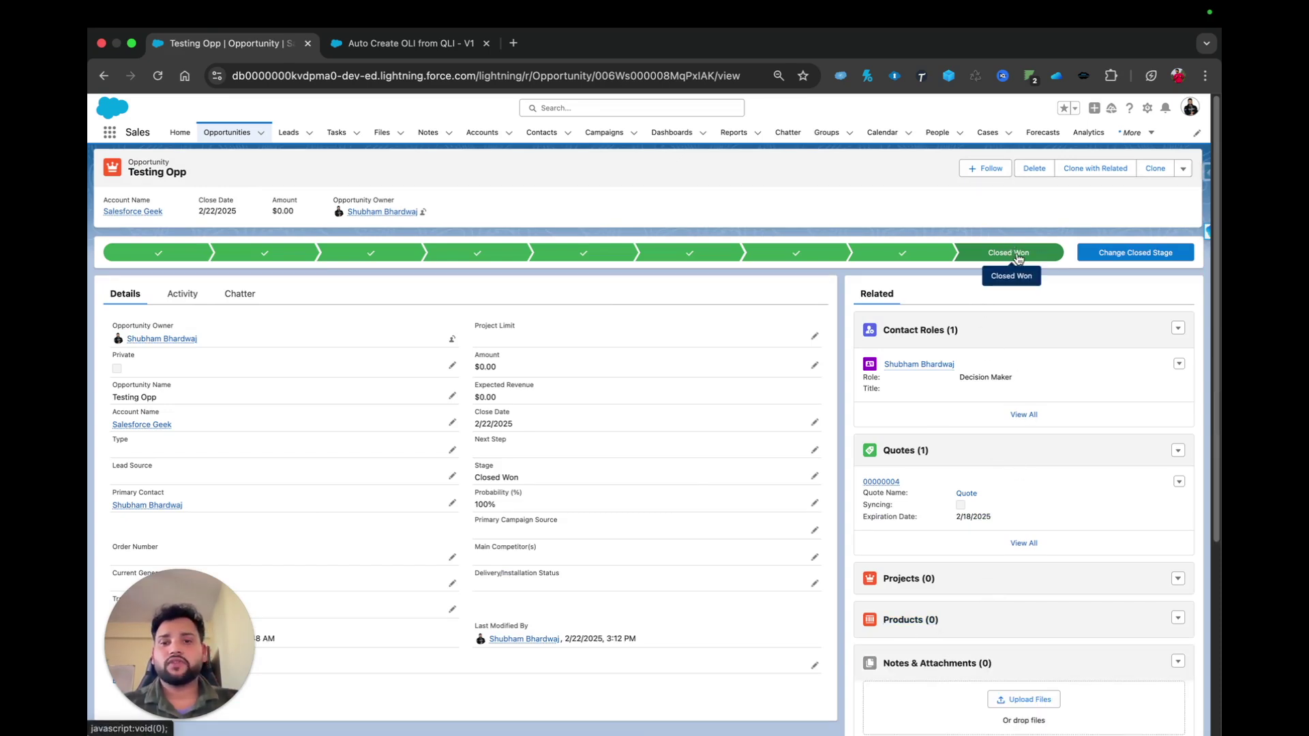
Change Testing Opp's closed stage back to Perception Analysis as its current stage
{"action": "left_click", "coordinate": [690, 256]}
{"action": "left_click", "coordinate": [1105, 257]}
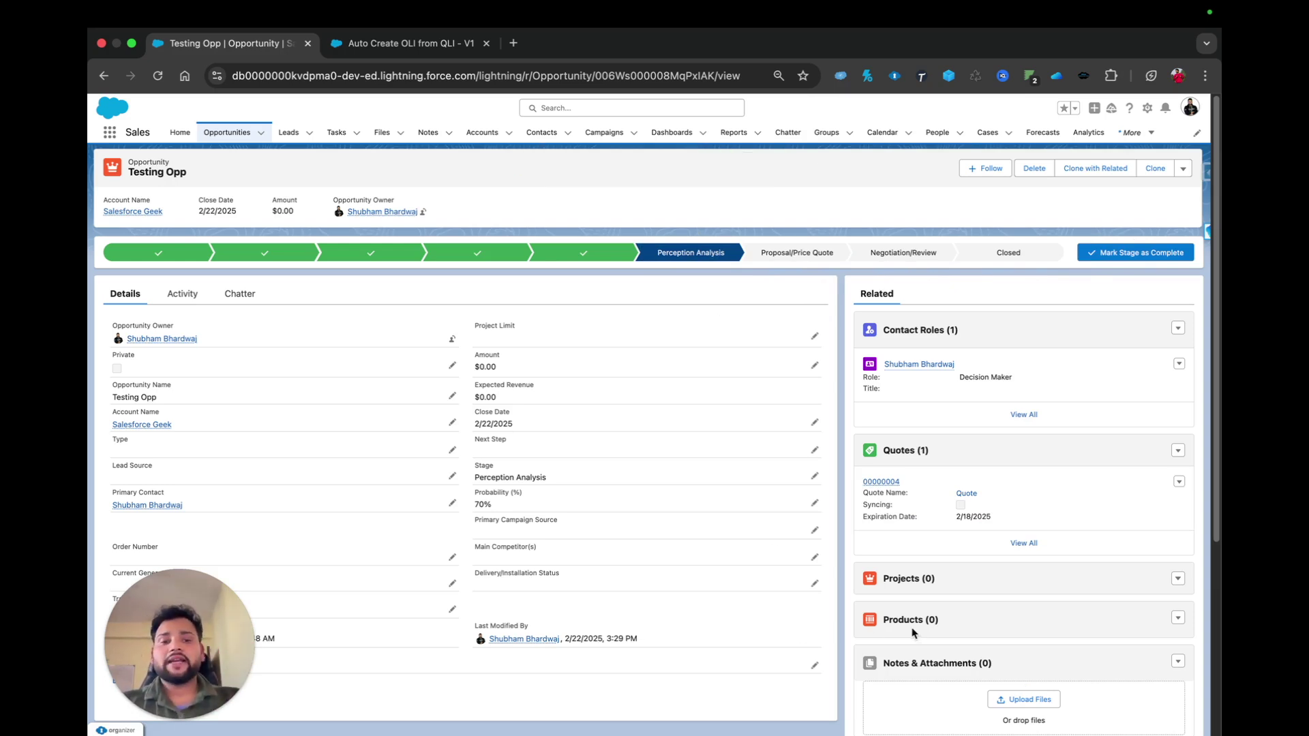
Open the quote related to Testing Opp and examine its details, including the Is Primary setting
{"action": "left_click", "coordinate": [882, 482]}
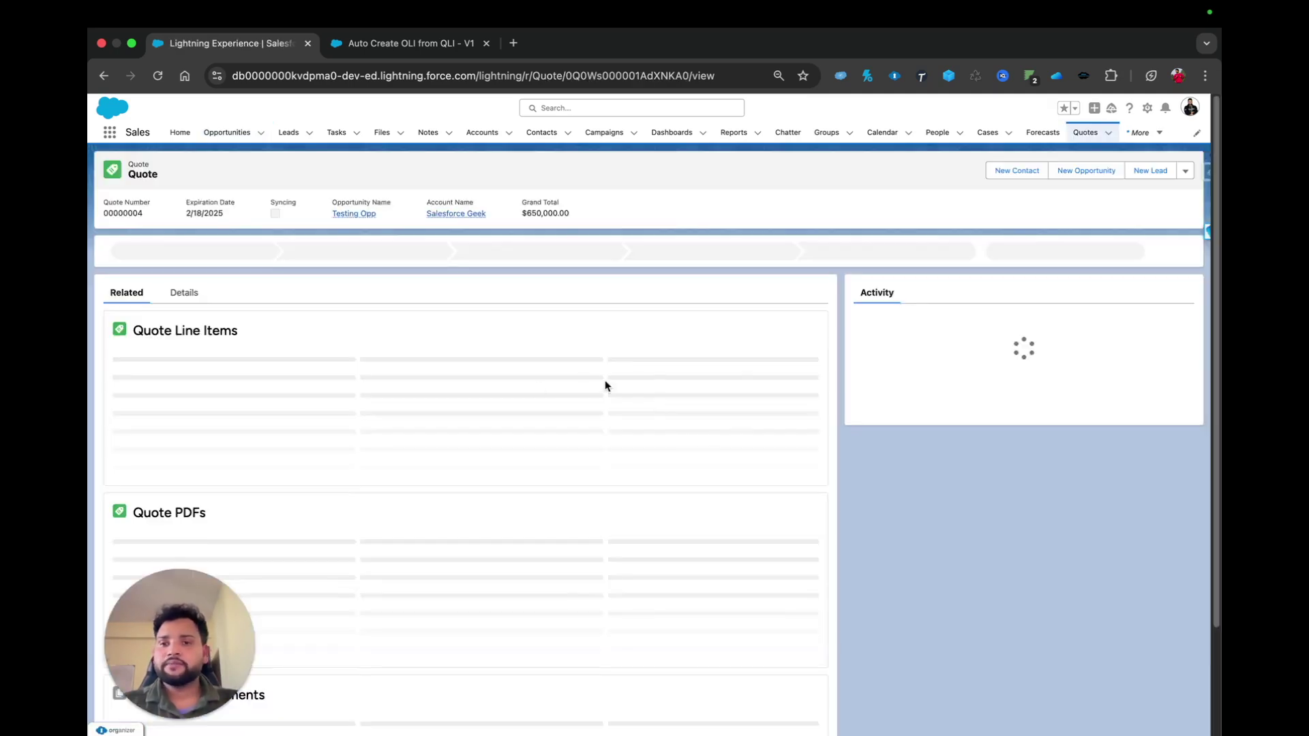
{"action": "left_click", "coordinate": [178, 297]}
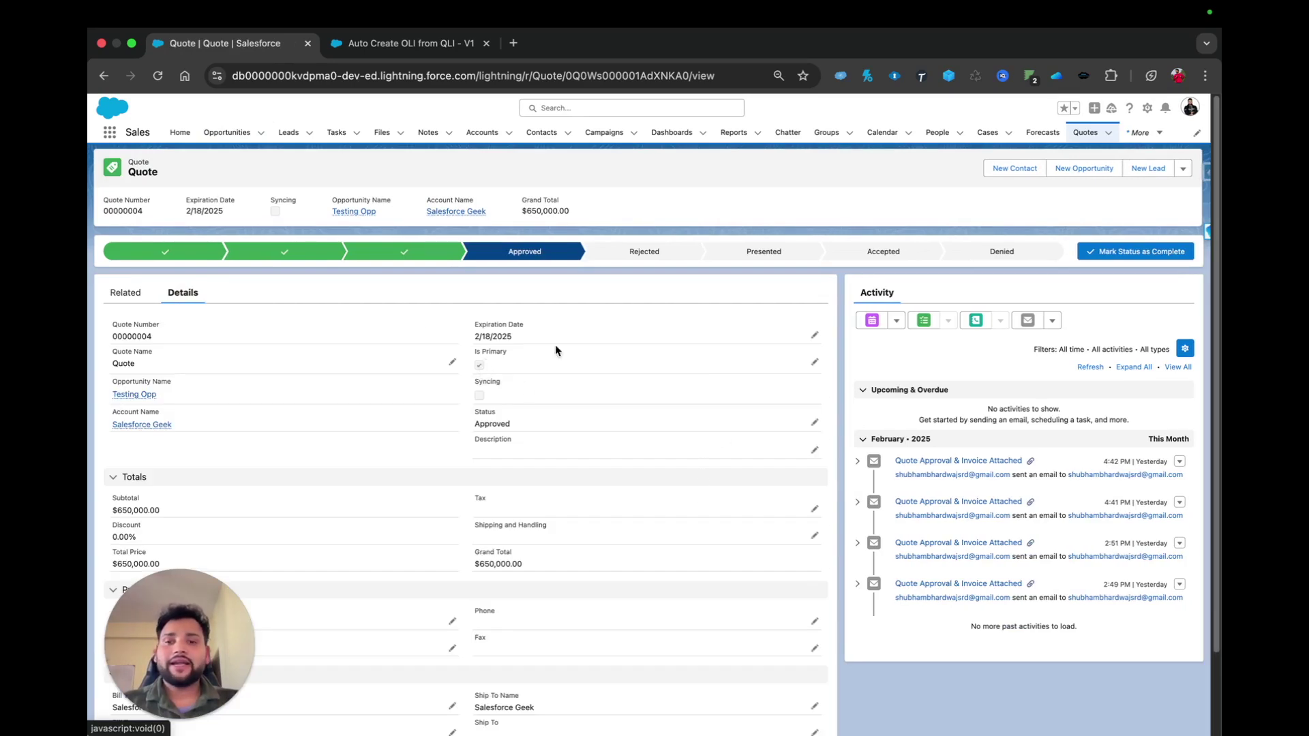
Review the quote's related line items and details, and return to the parent Testing Opp record
{"action": "left_click", "coordinate": [125, 292]}
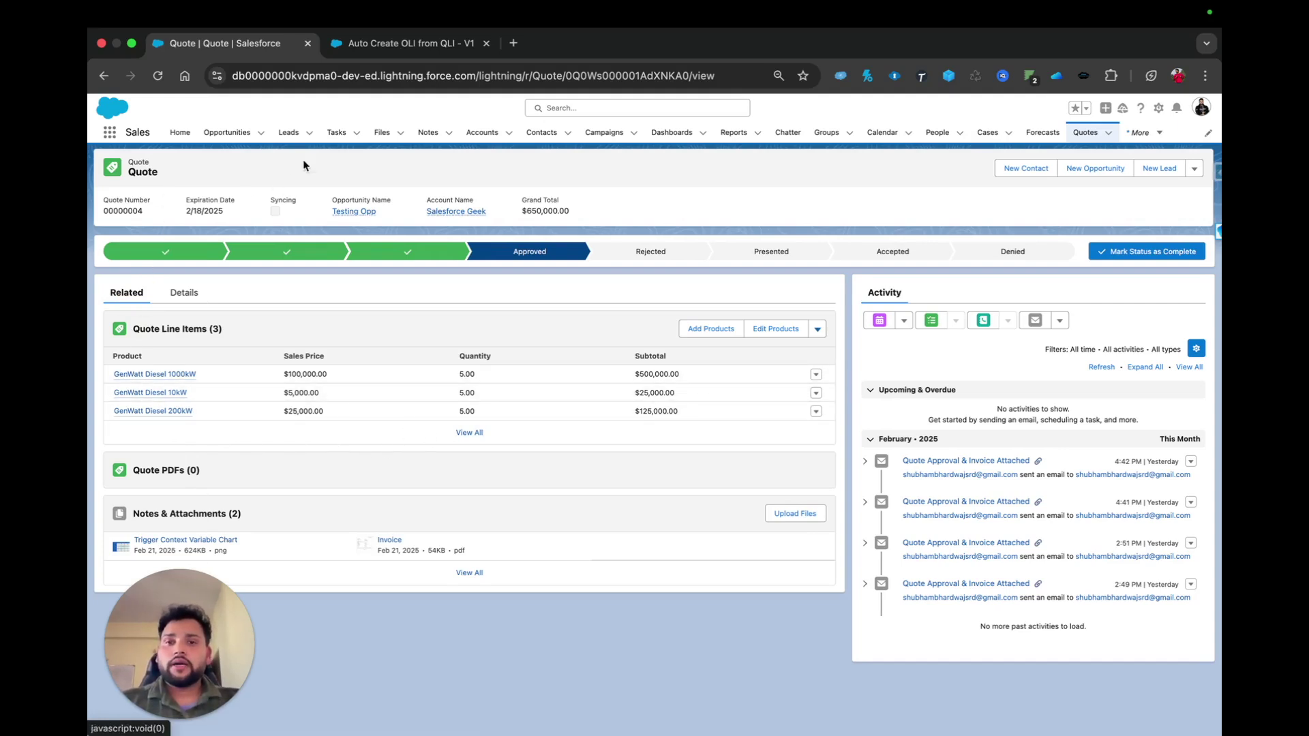
{"action": "left_click", "coordinate": [179, 287]}
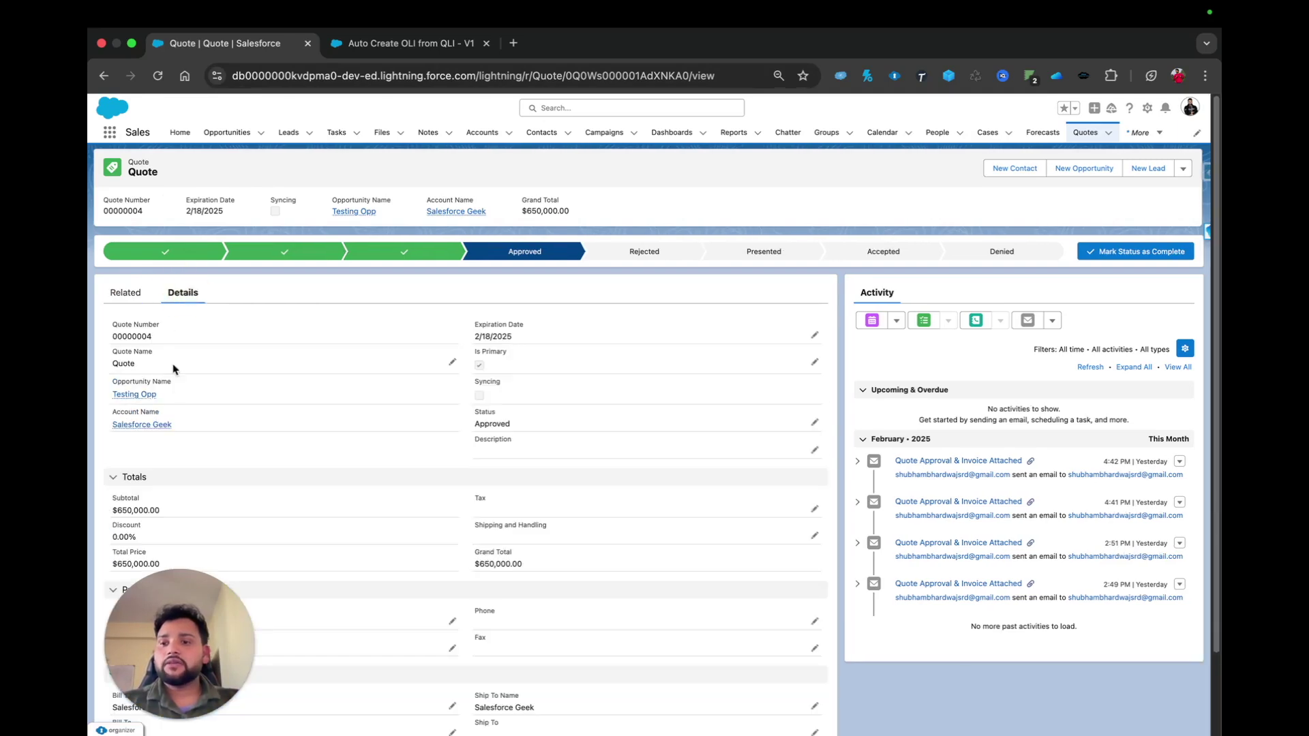
{"action": "left_click", "coordinate": [137, 399]}
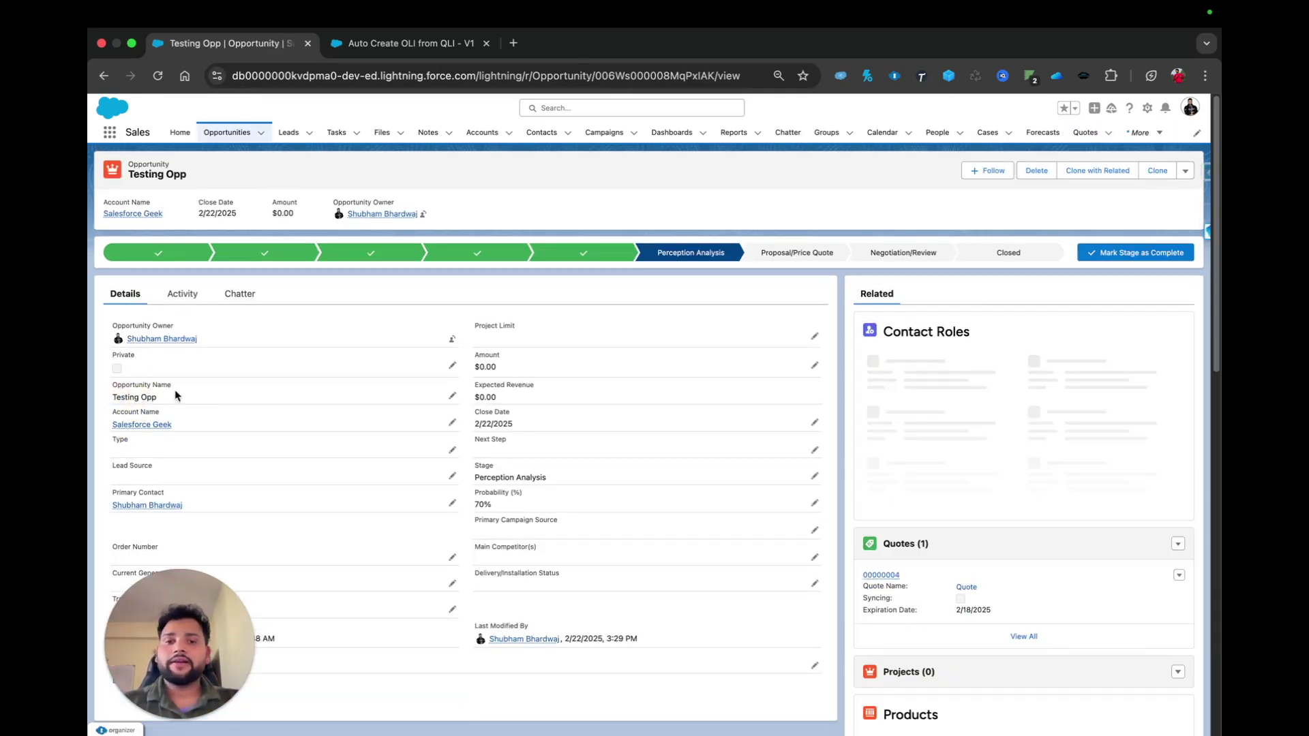
Set Testing Opp's closed stage to Closed Won, save it and check the opportunity's related Products
{"action": "left_click", "coordinate": [1011, 254]}
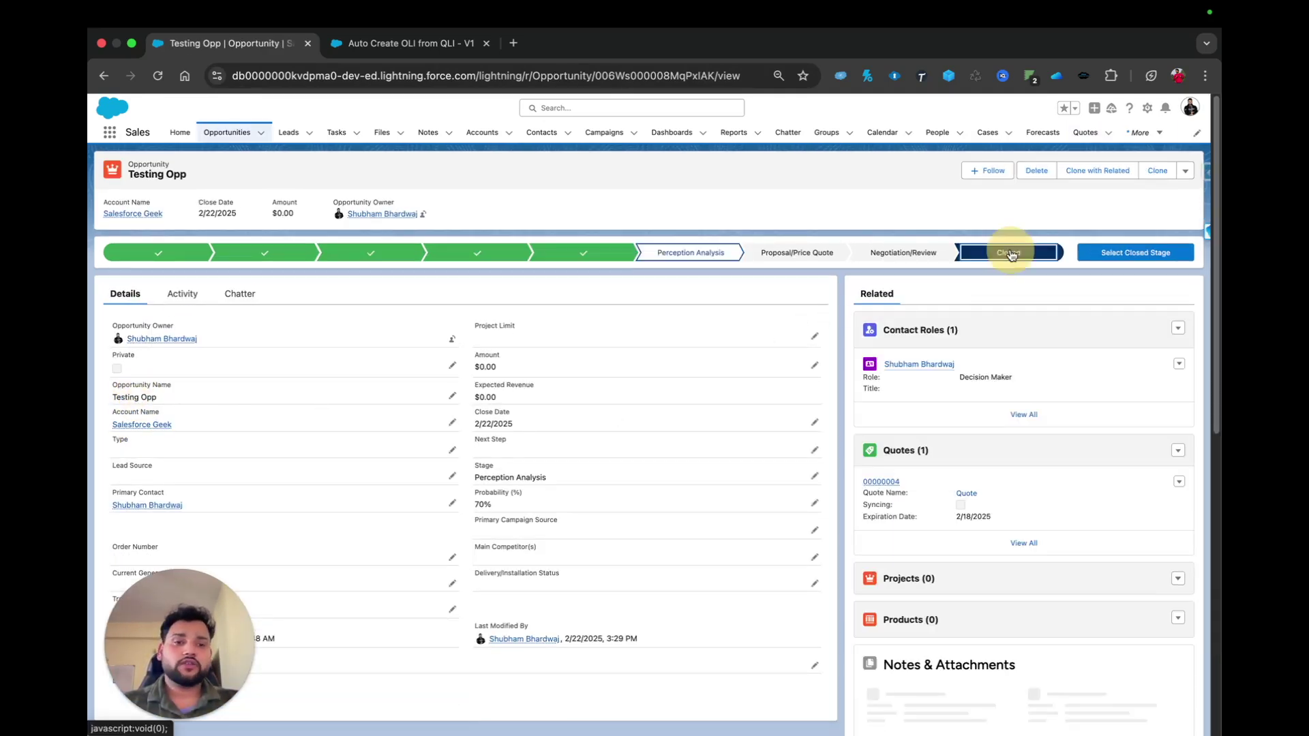
{"action": "left_click", "coordinate": [1138, 252]}
{"action": "left_click", "coordinate": [625, 417]}
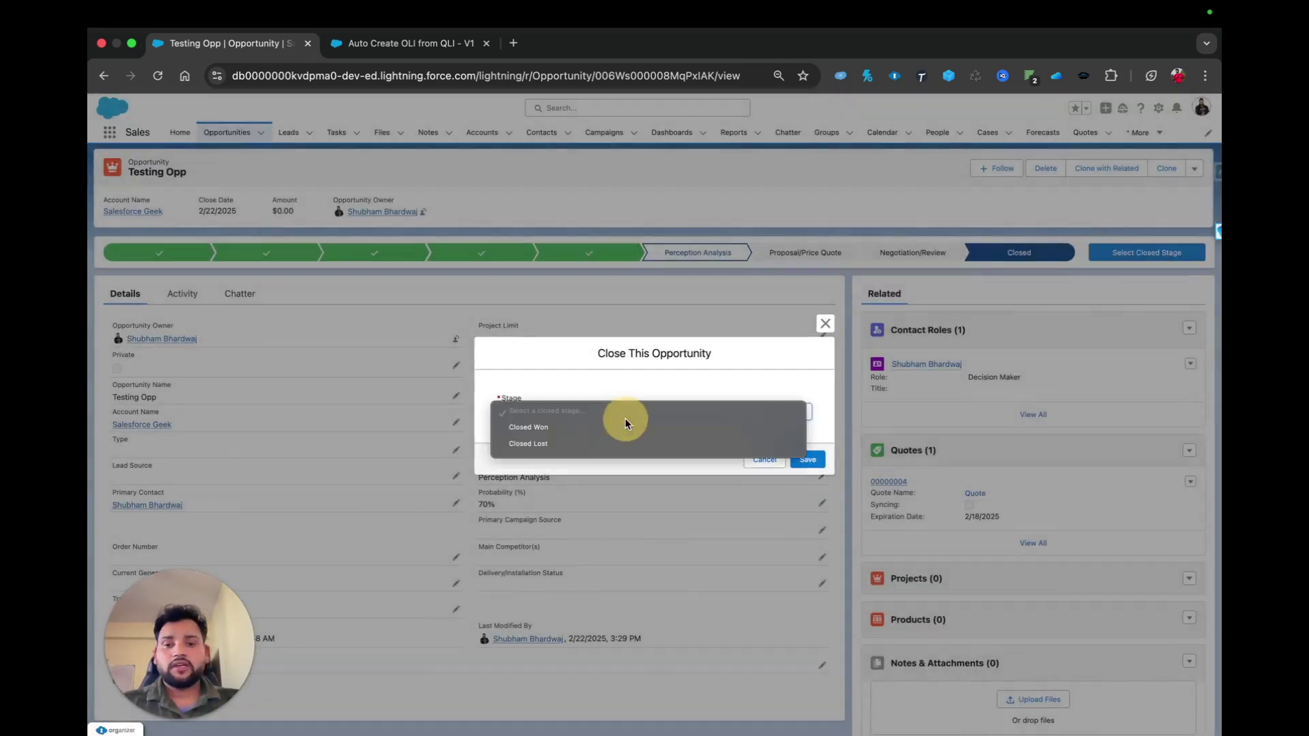
{"action": "left_click", "coordinate": [590, 428]}
{"action": "left_click", "coordinate": [807, 460]}
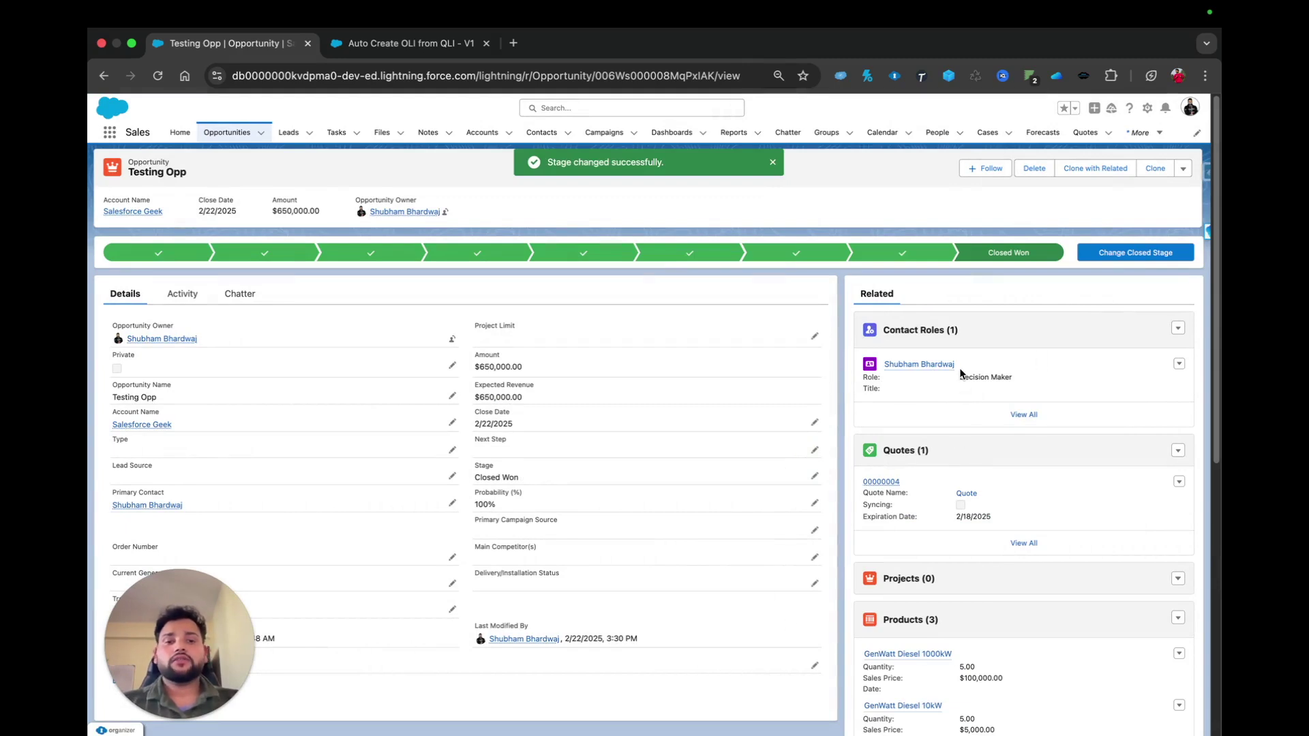
{"action": "scroll", "coordinate": [907, 402], "scroll_direction": "down", "scroll_amount": 3}
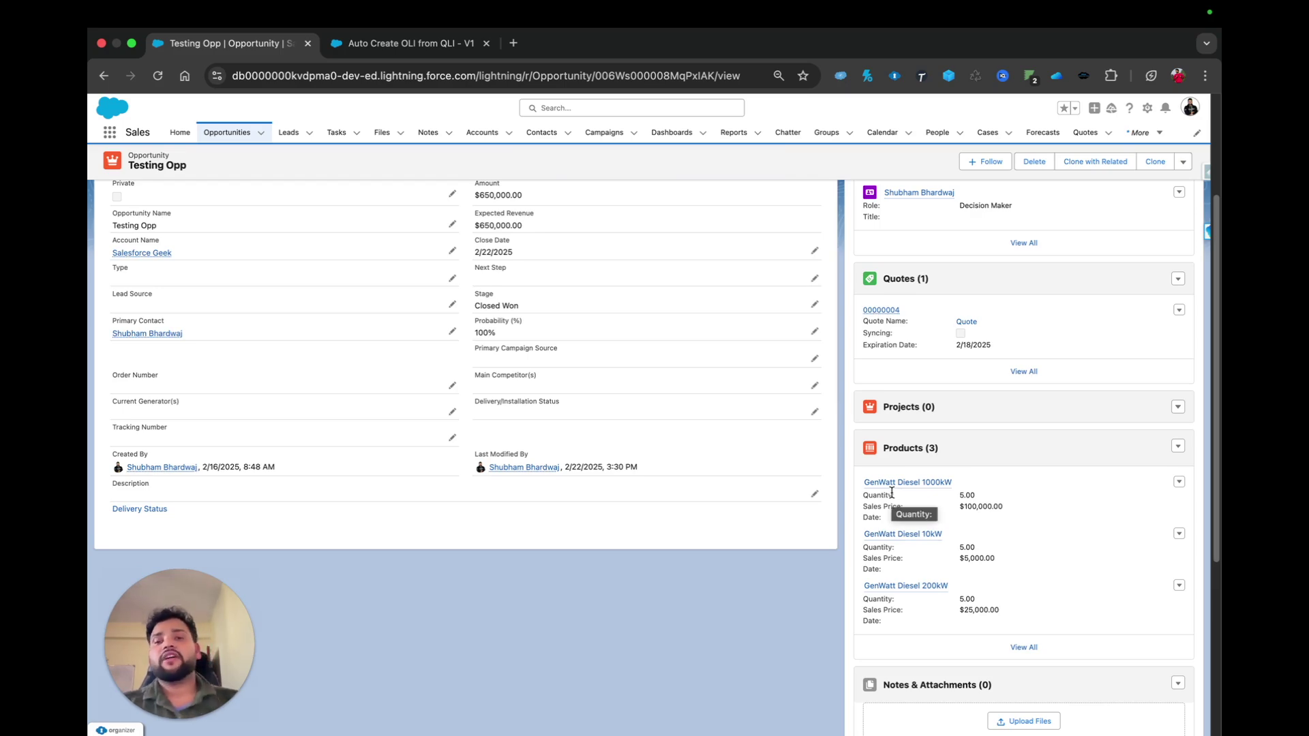
{"action": "scroll", "coordinate": [892, 492], "scroll_direction": "up", "scroll_amount": 3}
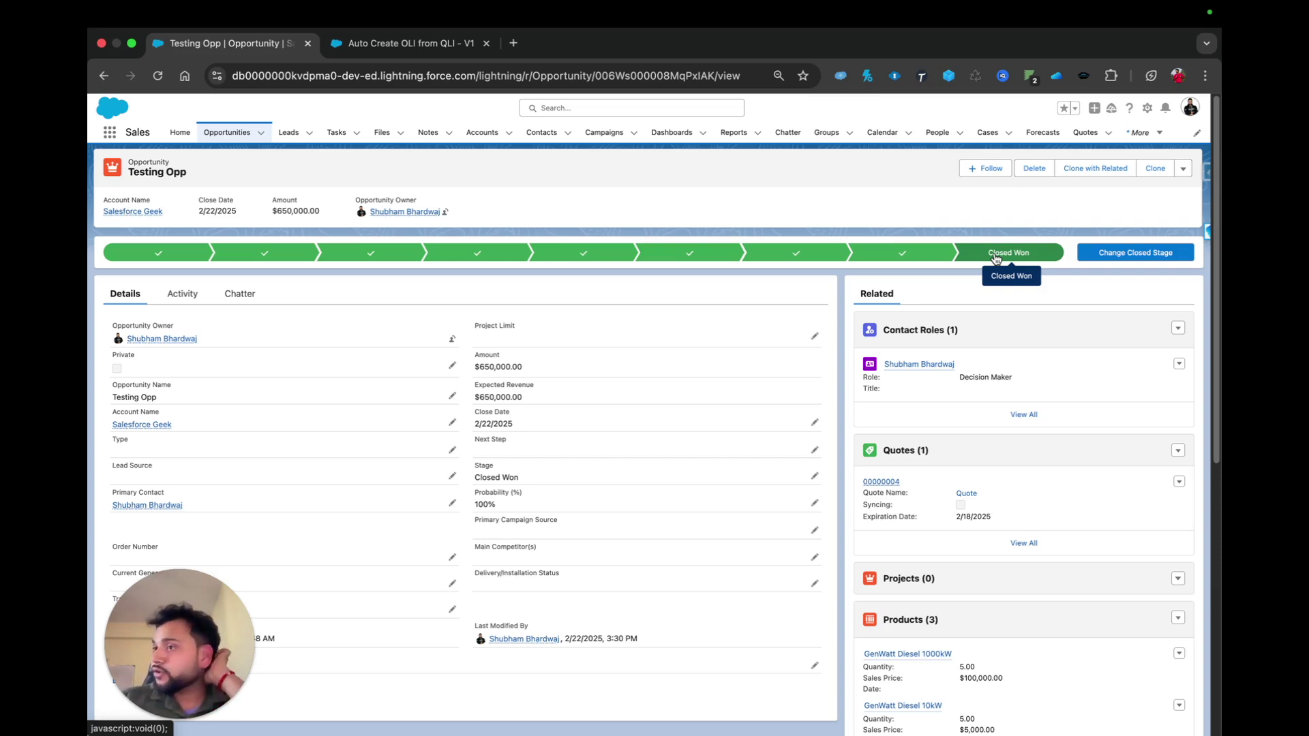
Make the flow run every time a record is updated and meets the condition requirements, and save and activate it as a new version
{"action": "left_click", "coordinate": [447, 43]}
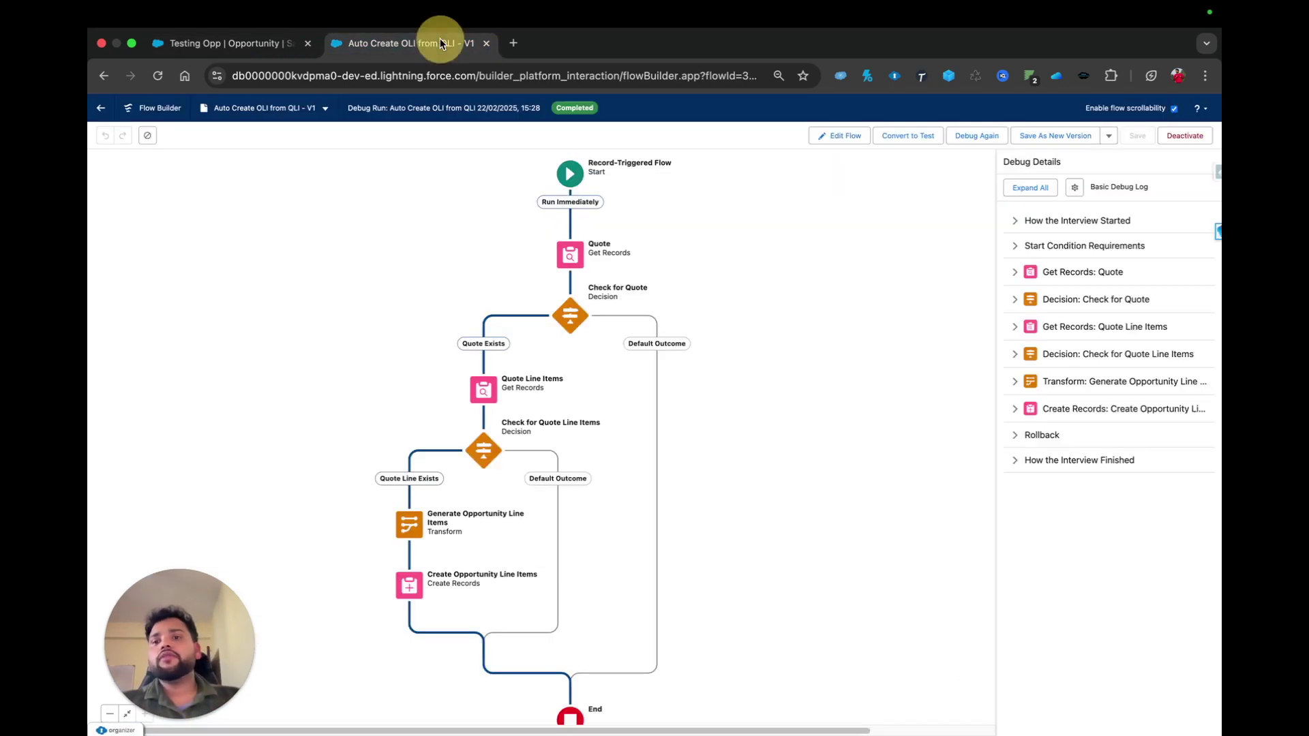
{"action": "left_click", "coordinate": [572, 174]}
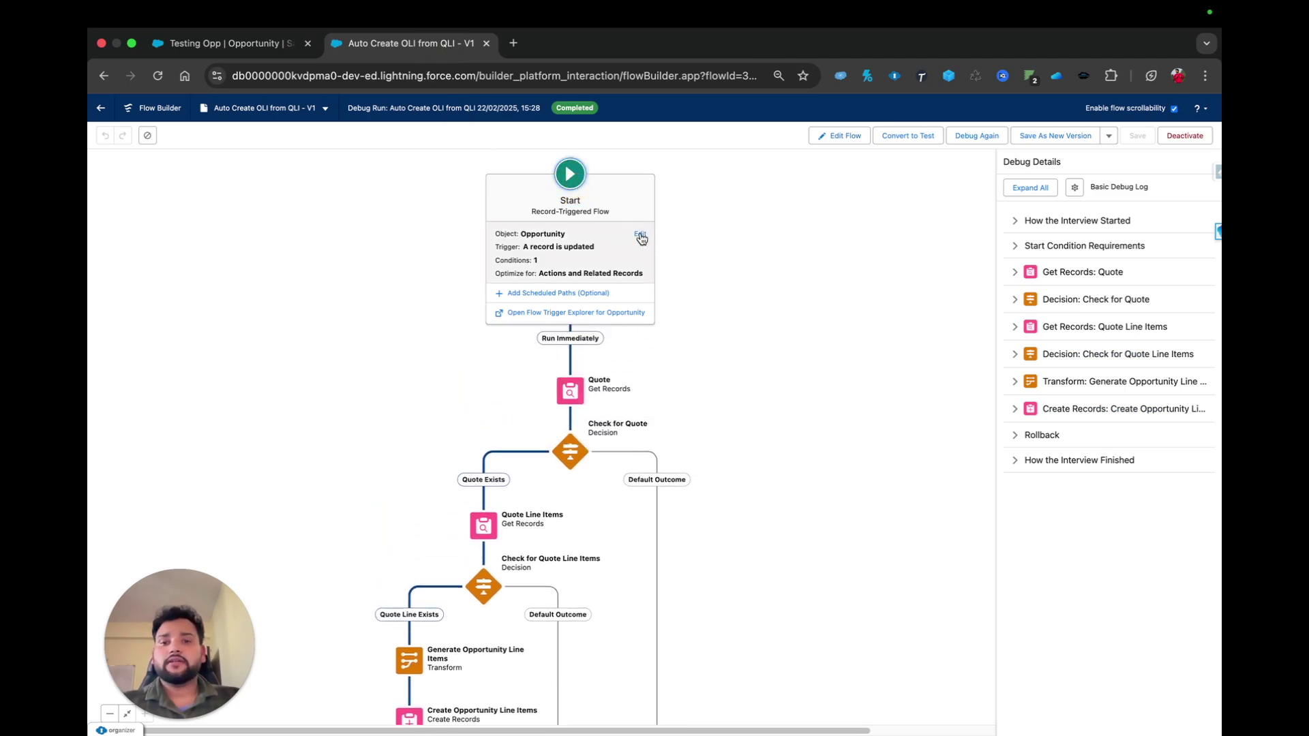
{"action": "left_click", "coordinate": [640, 235]}
{"action": "scroll", "coordinate": [840, 570], "scroll_direction": "down", "scroll_amount": 1}
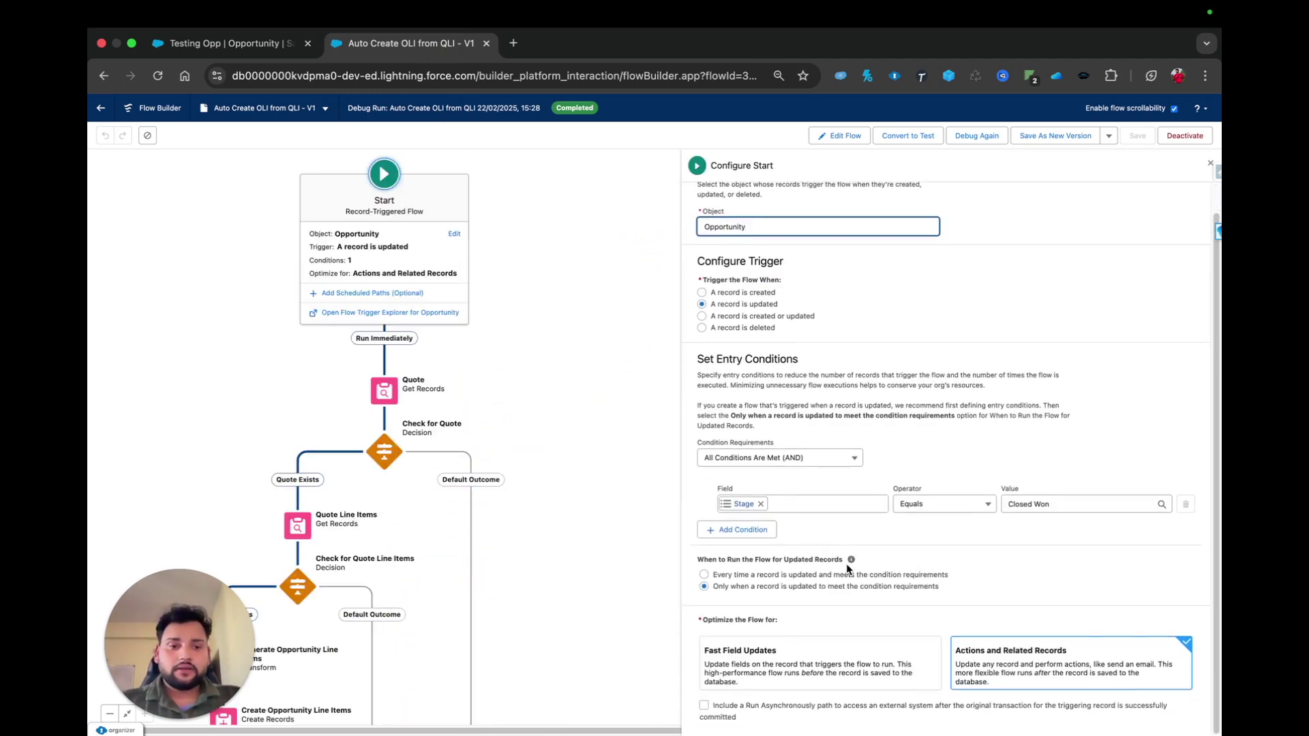
{"action": "left_click", "coordinate": [704, 575]}
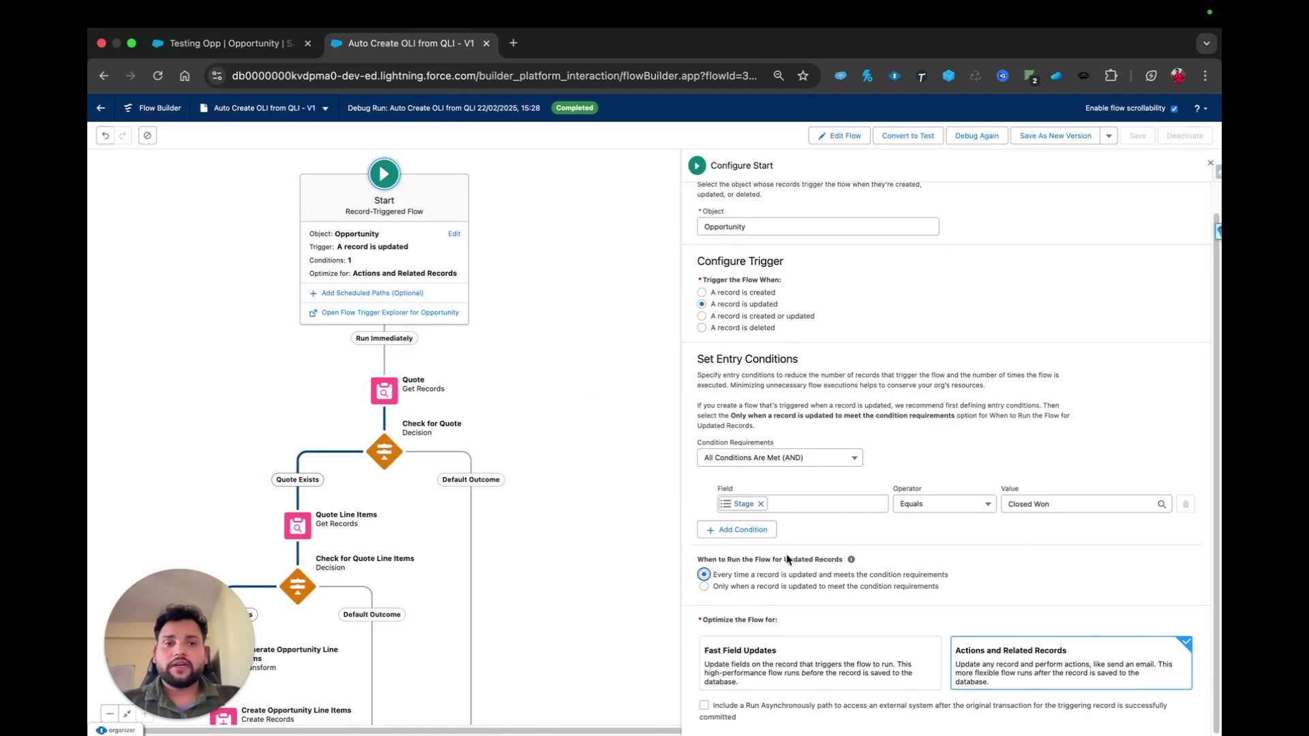
{"action": "left_click", "coordinate": [1050, 136]}
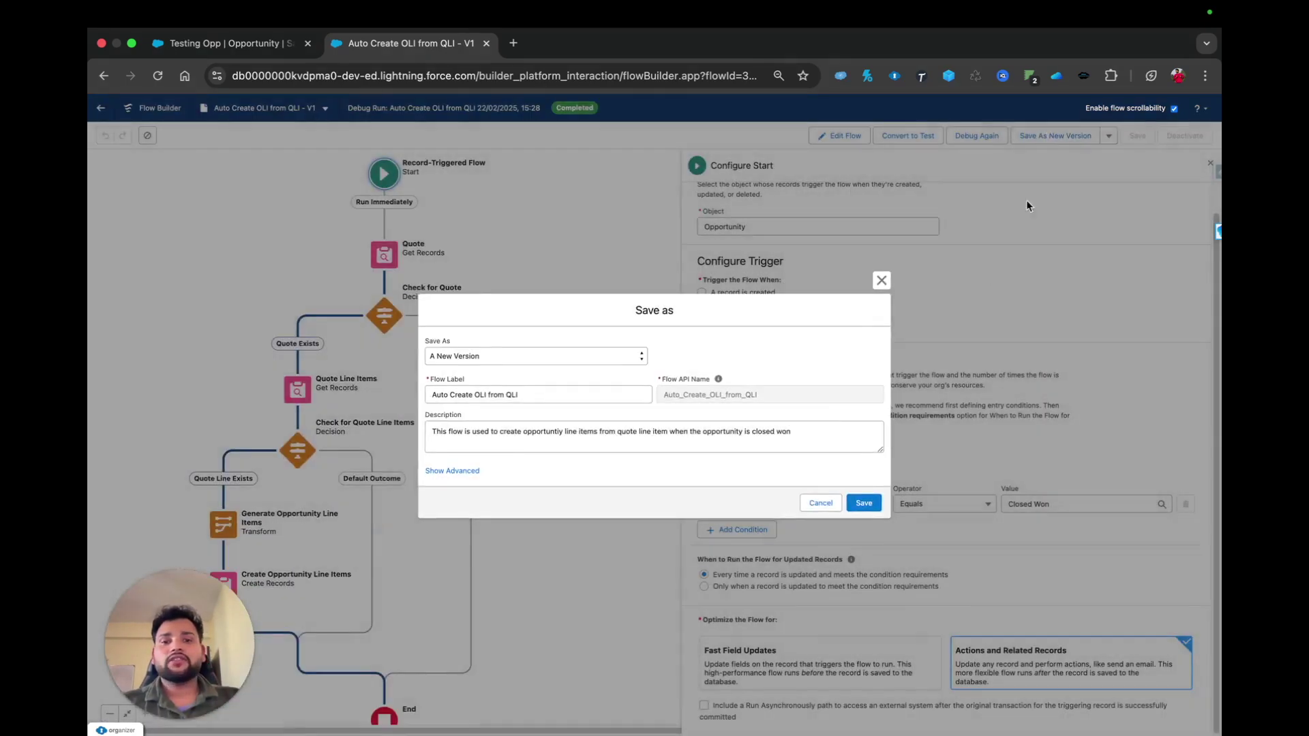
{"action": "left_click", "coordinate": [860, 502]}
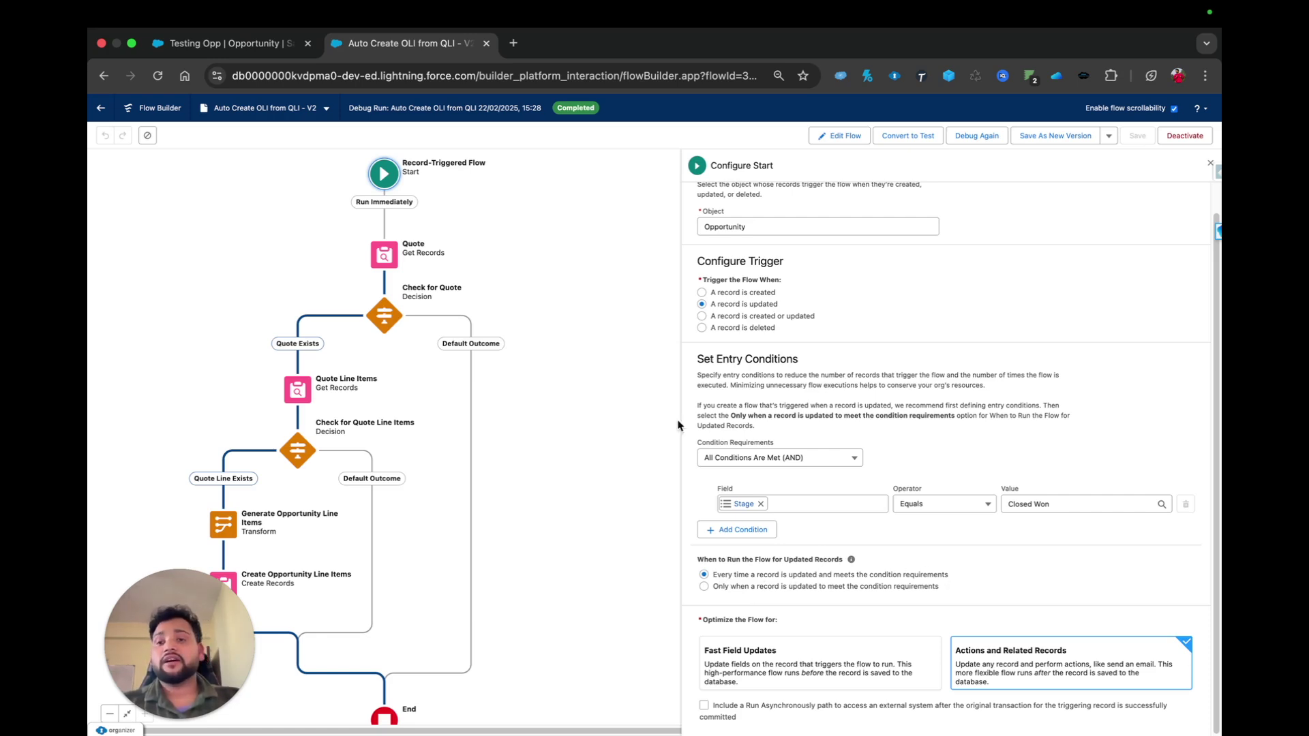
Return to the Testing Opp record, change its Close Date to 2/23/2025 and save the record
{"action": "left_click", "coordinate": [228, 37]}
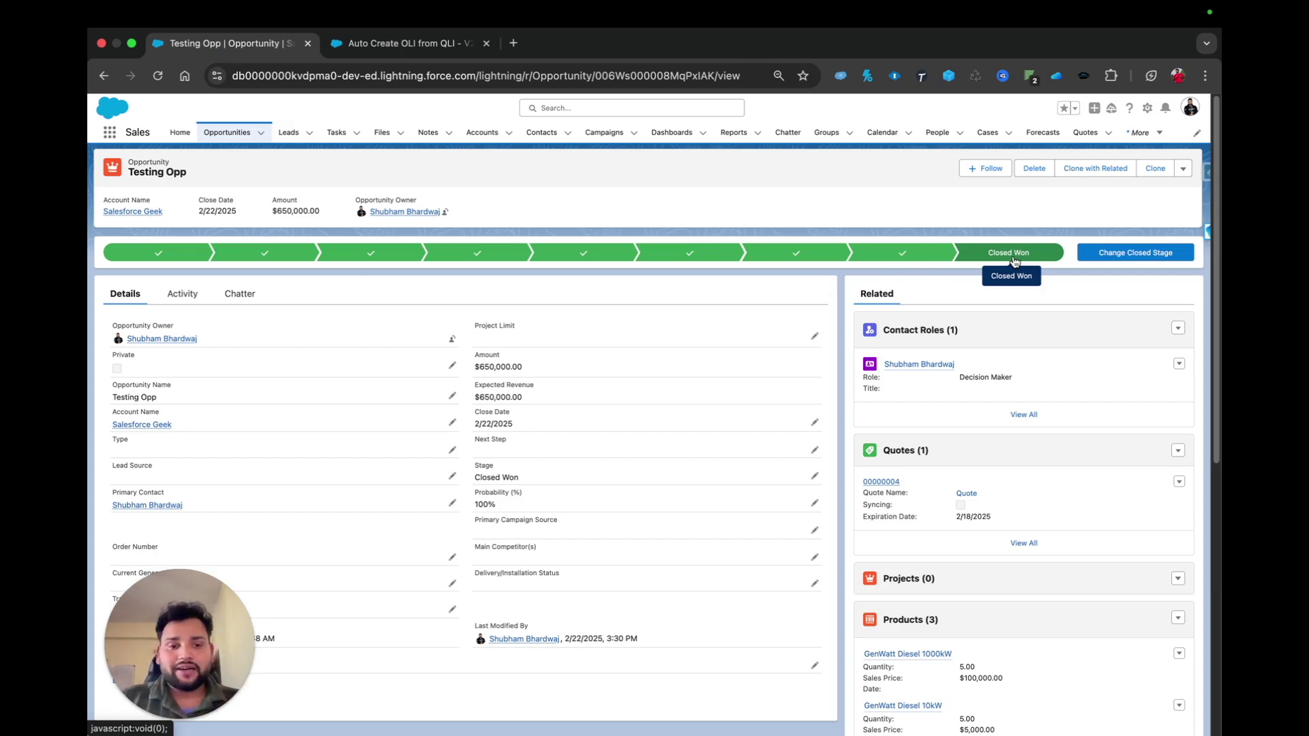
{"action": "scroll", "coordinate": [972, 511], "scroll_direction": "down", "scroll_amount": 3}
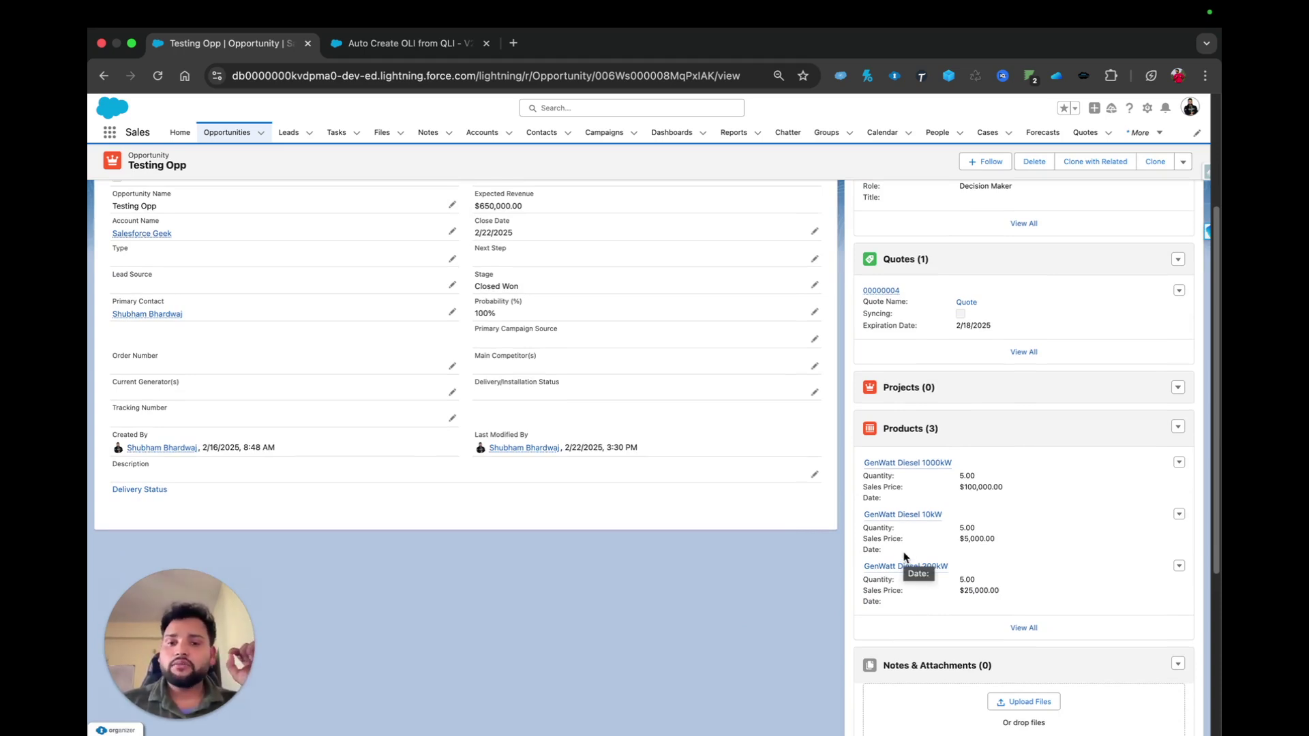
{"action": "scroll", "coordinate": [809, 328], "scroll_direction": "up", "scroll_amount": 2}
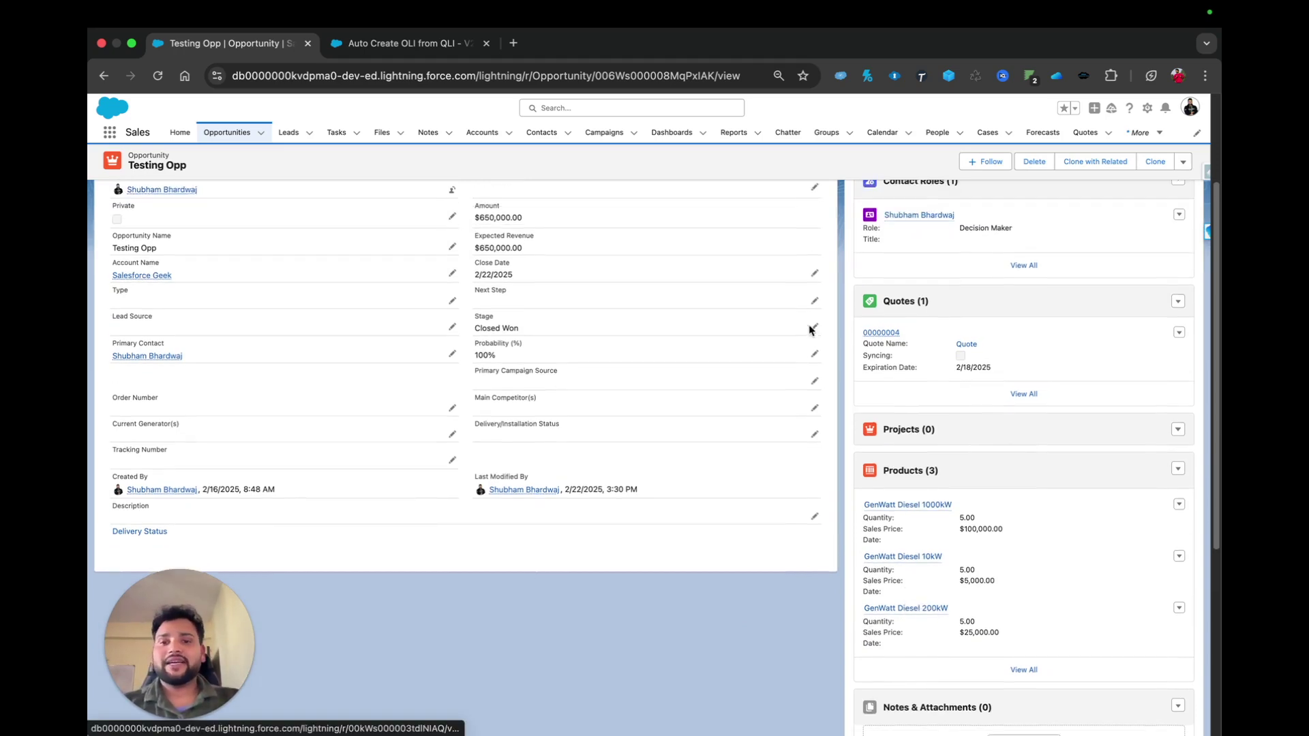
{"action": "left_click", "coordinate": [815, 285]}
{"action": "left_click", "coordinate": [536, 329]}
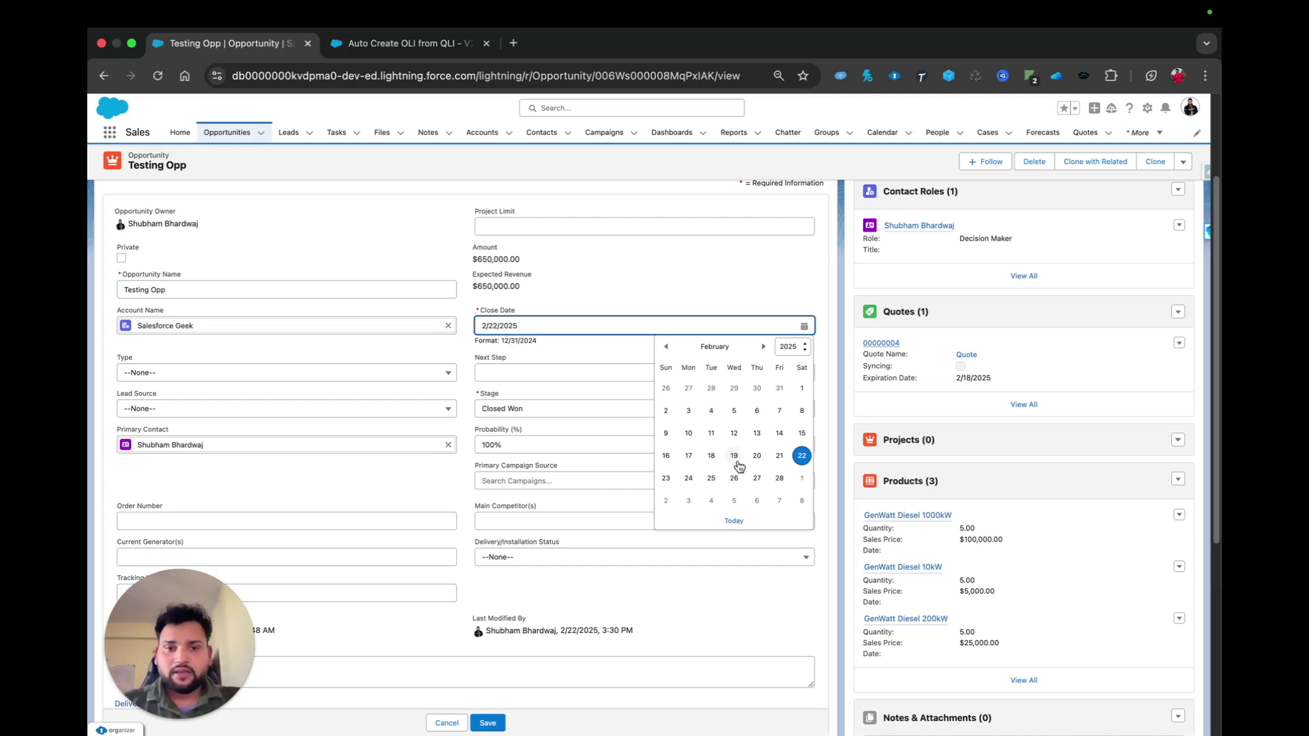
{"action": "left_click", "coordinate": [666, 480]}
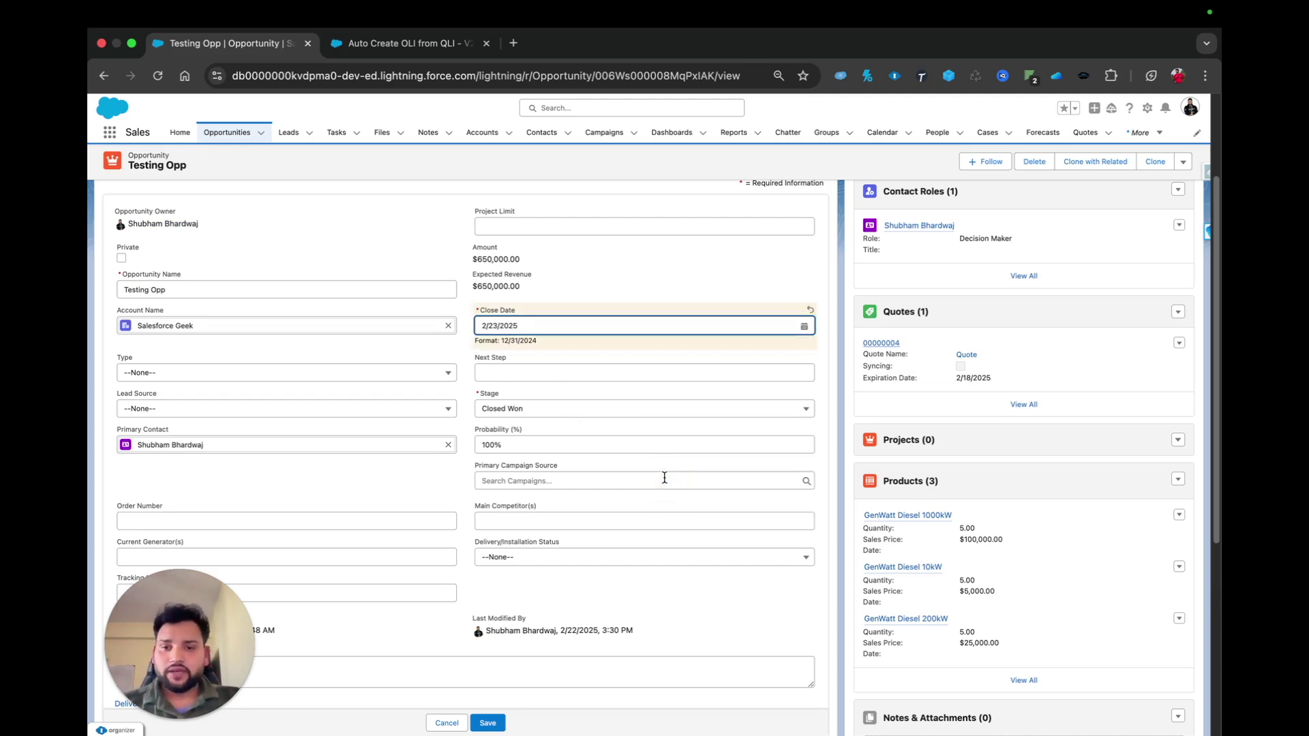
{"action": "left_click", "coordinate": [496, 723]}
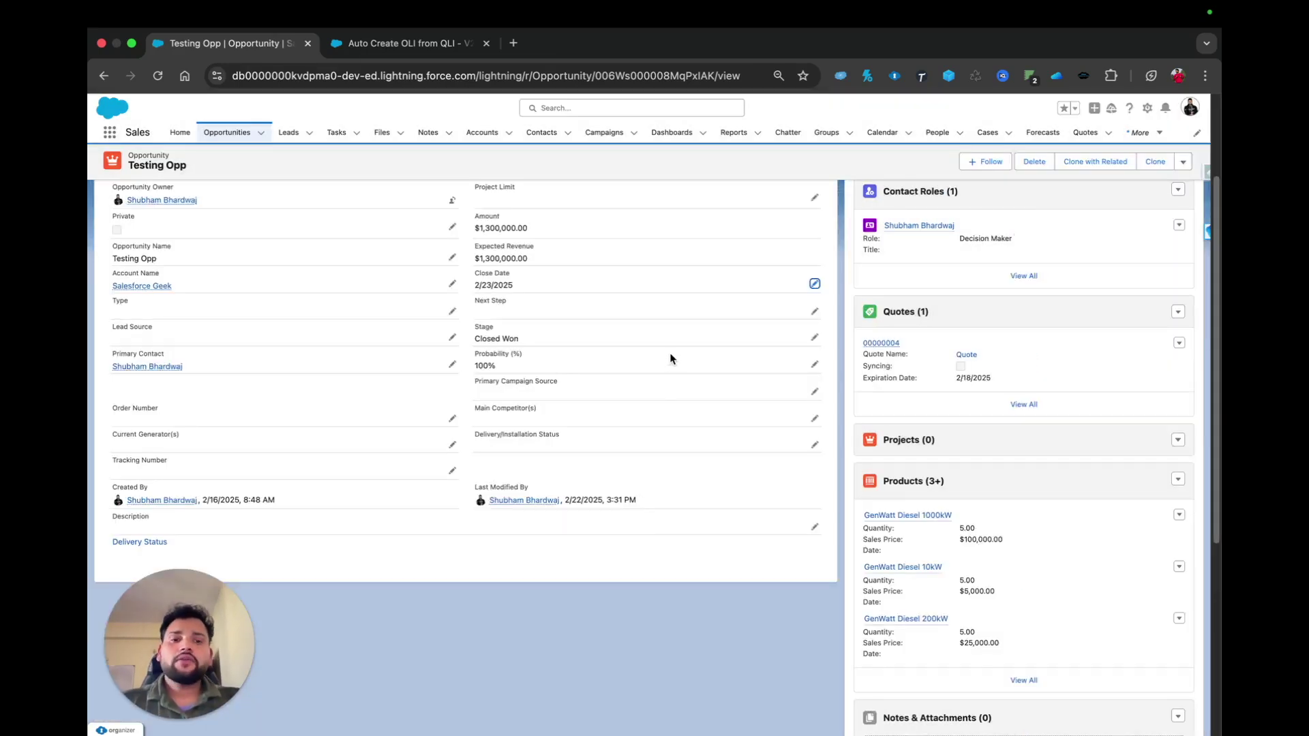
Examine Testing Opp's full Products list for duplicate line items and return to the flow's start configuration
{"action": "scroll", "coordinate": [665, 396], "scroll_direction": "up", "scroll_amount": 3}
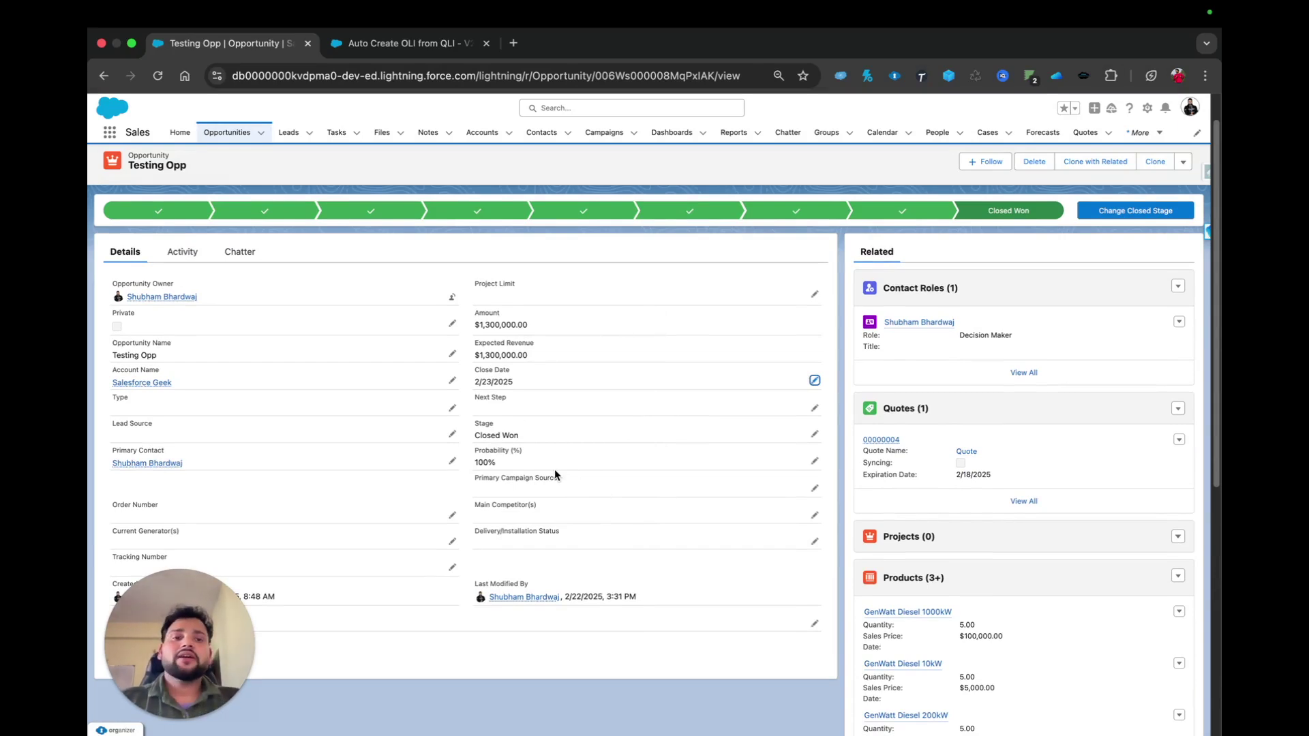
{"action": "scroll", "coordinate": [860, 575], "scroll_direction": "down", "scroll_amount": 5}
{"action": "left_click", "coordinate": [1022, 582]}
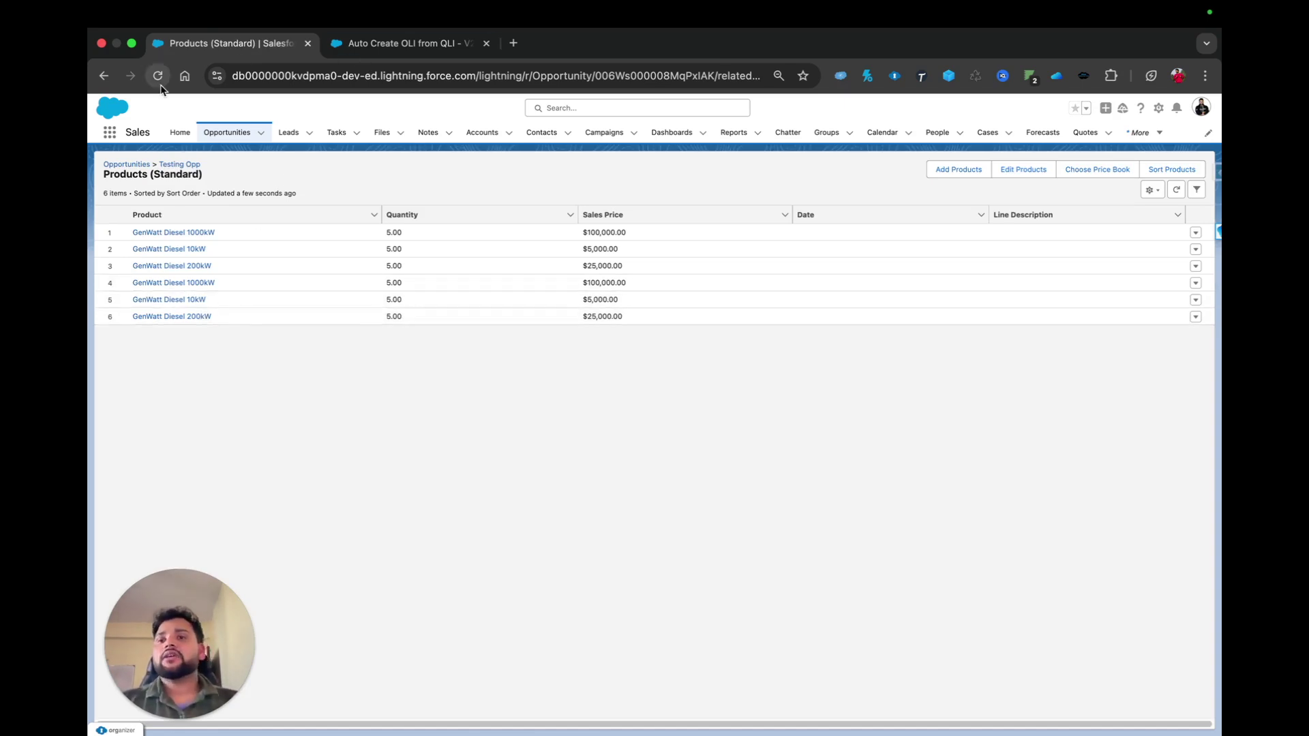
{"action": "left_click", "coordinate": [408, 43]}
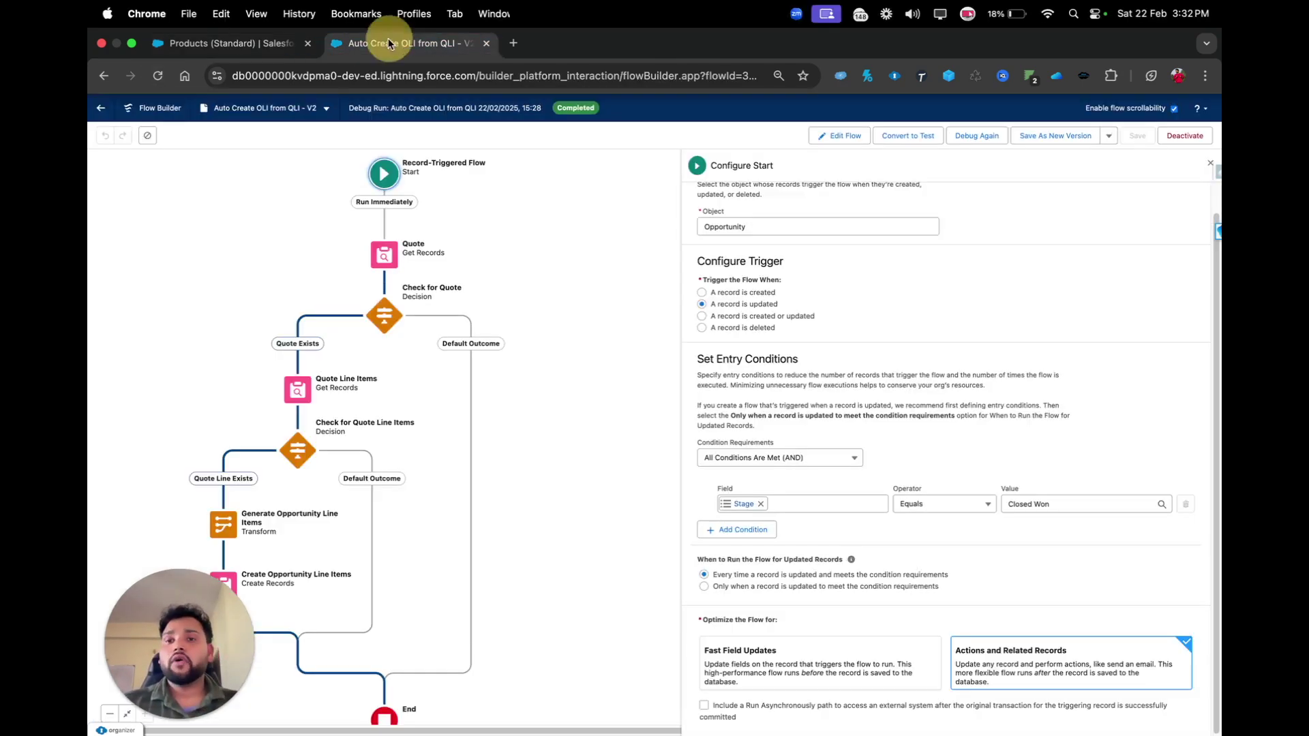